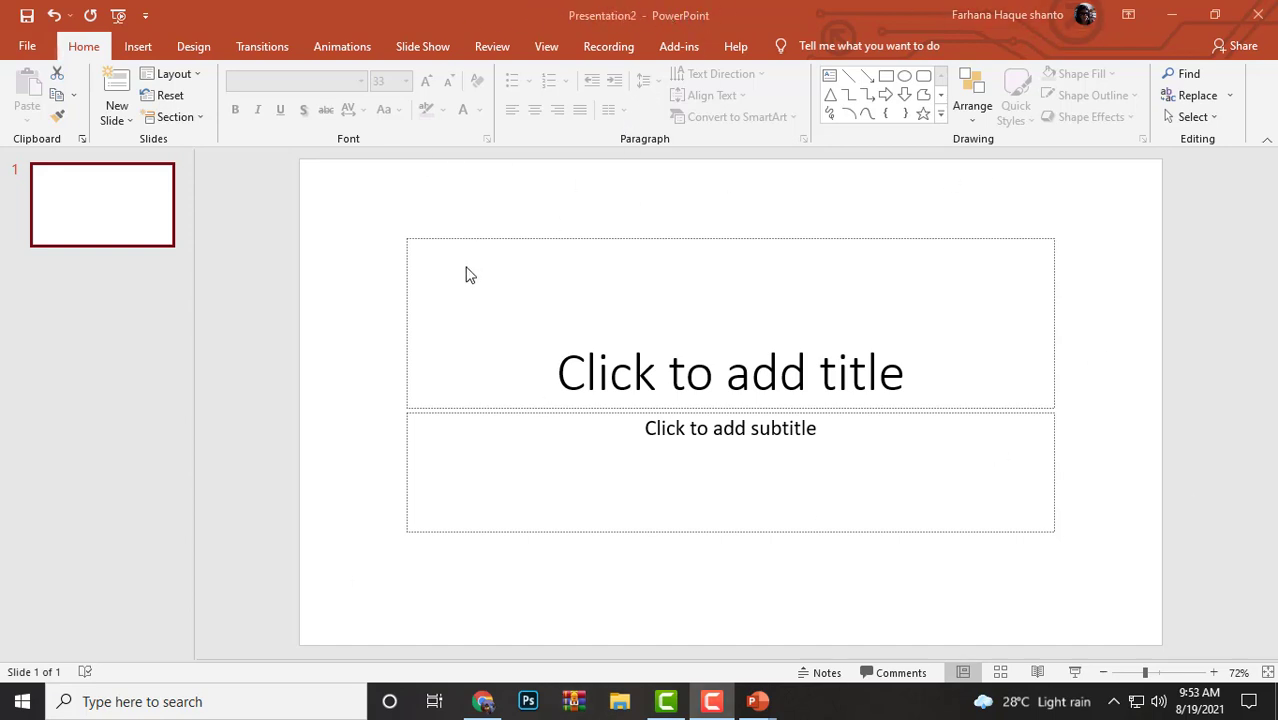
Add a Title and Content slide, a Blank slide and a Comparison slide, then return to slide 1.
click(124, 216)
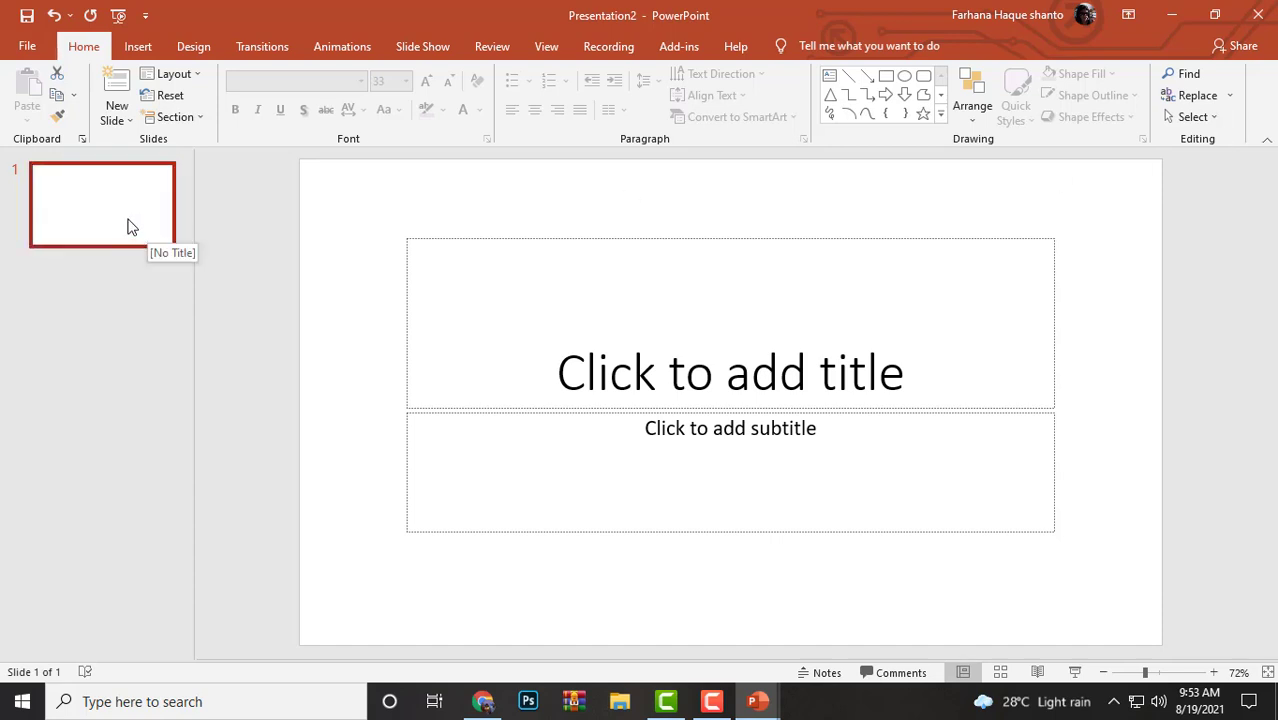
click(123, 113)
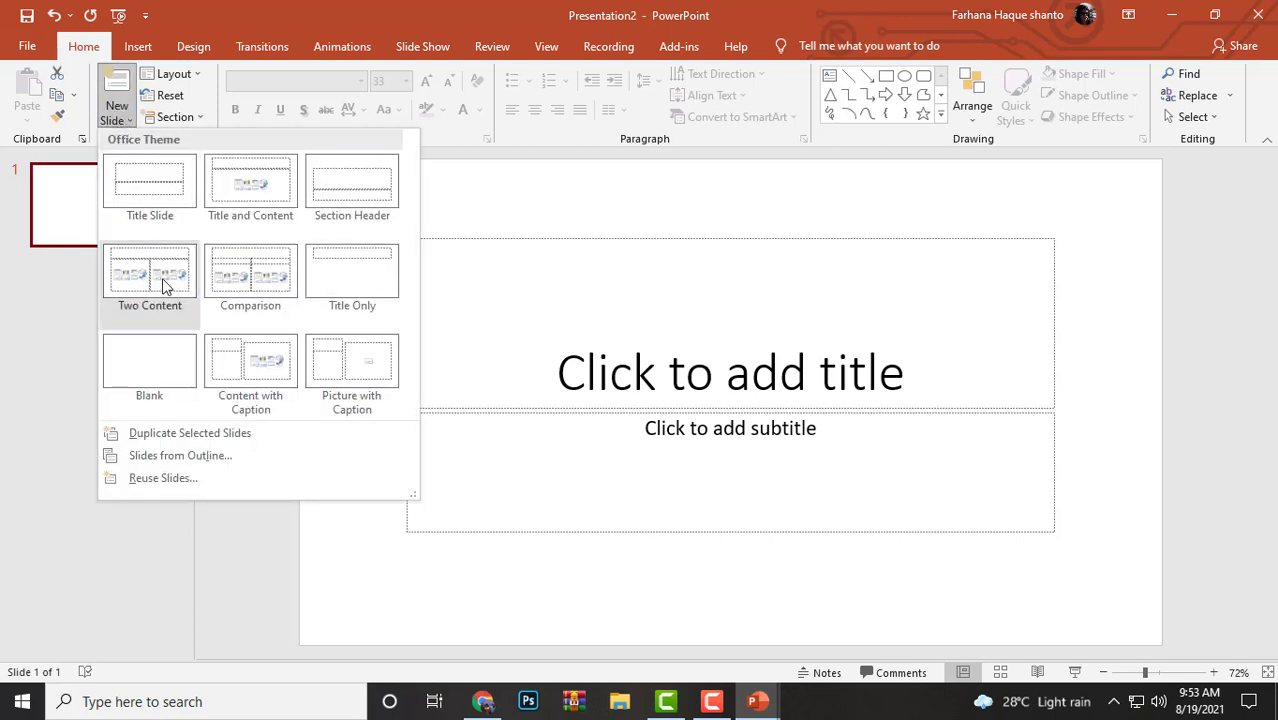
click(239, 186)
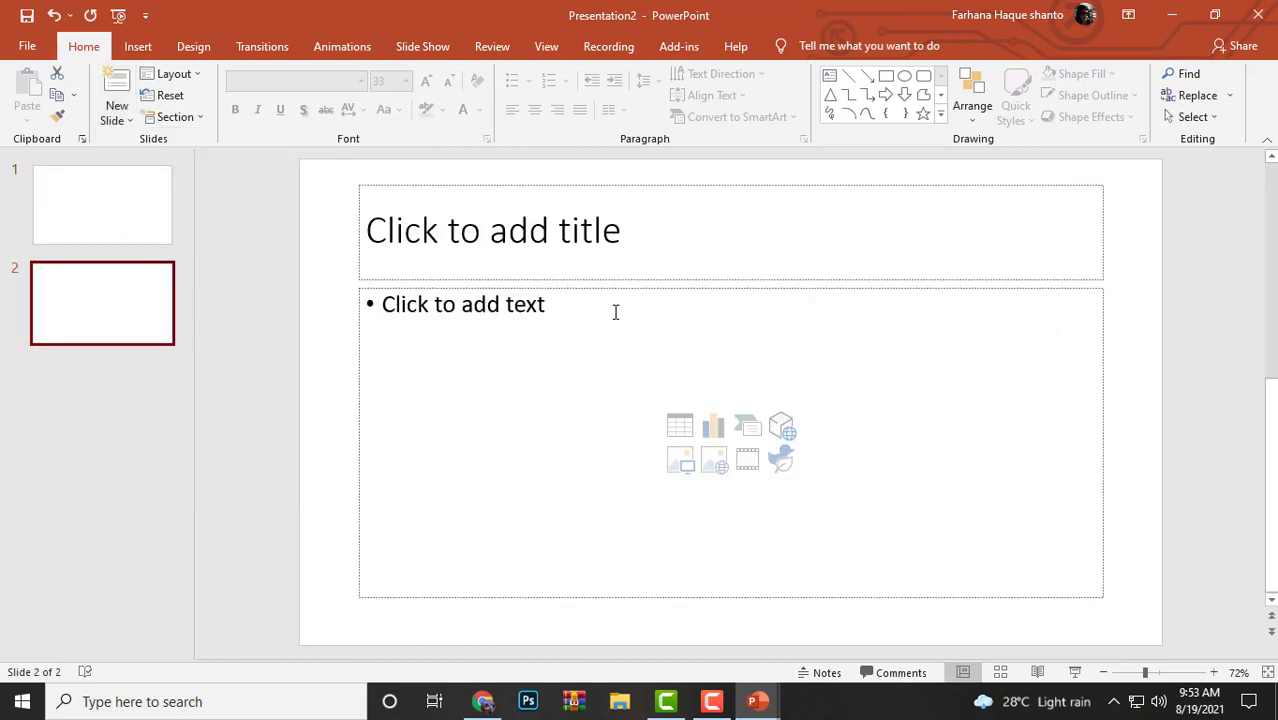
click(117, 118)
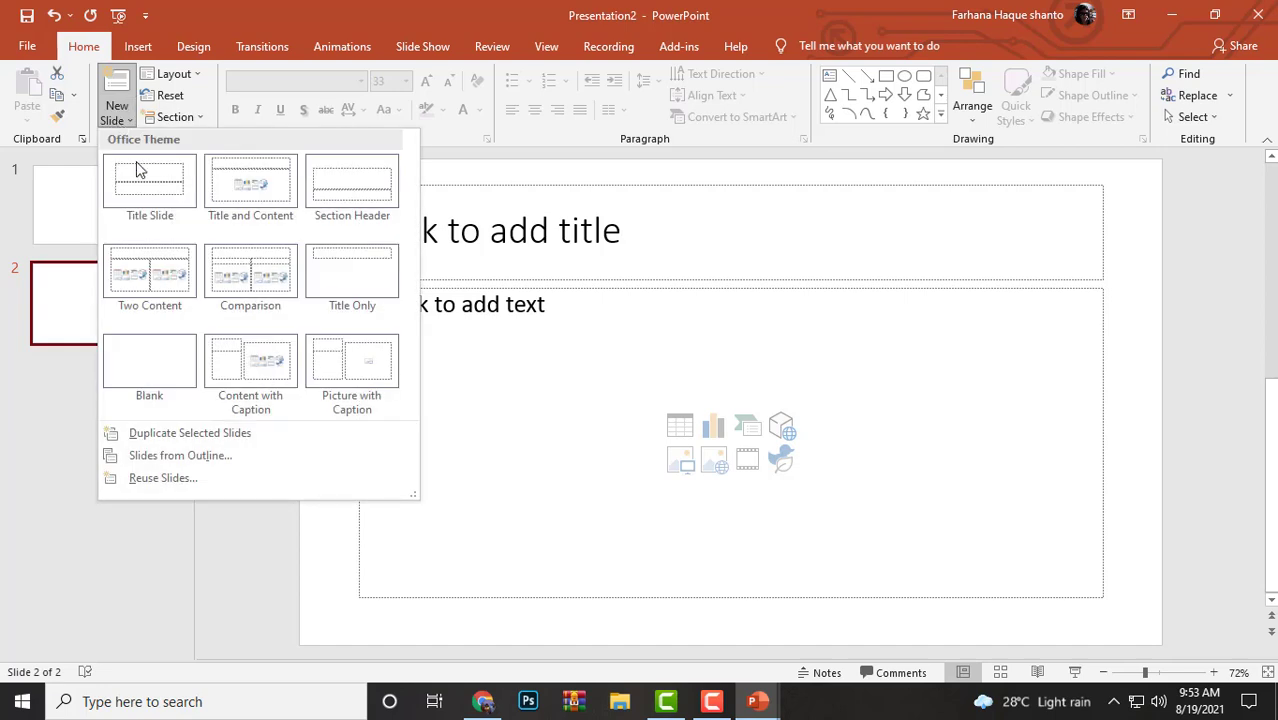
click(153, 360)
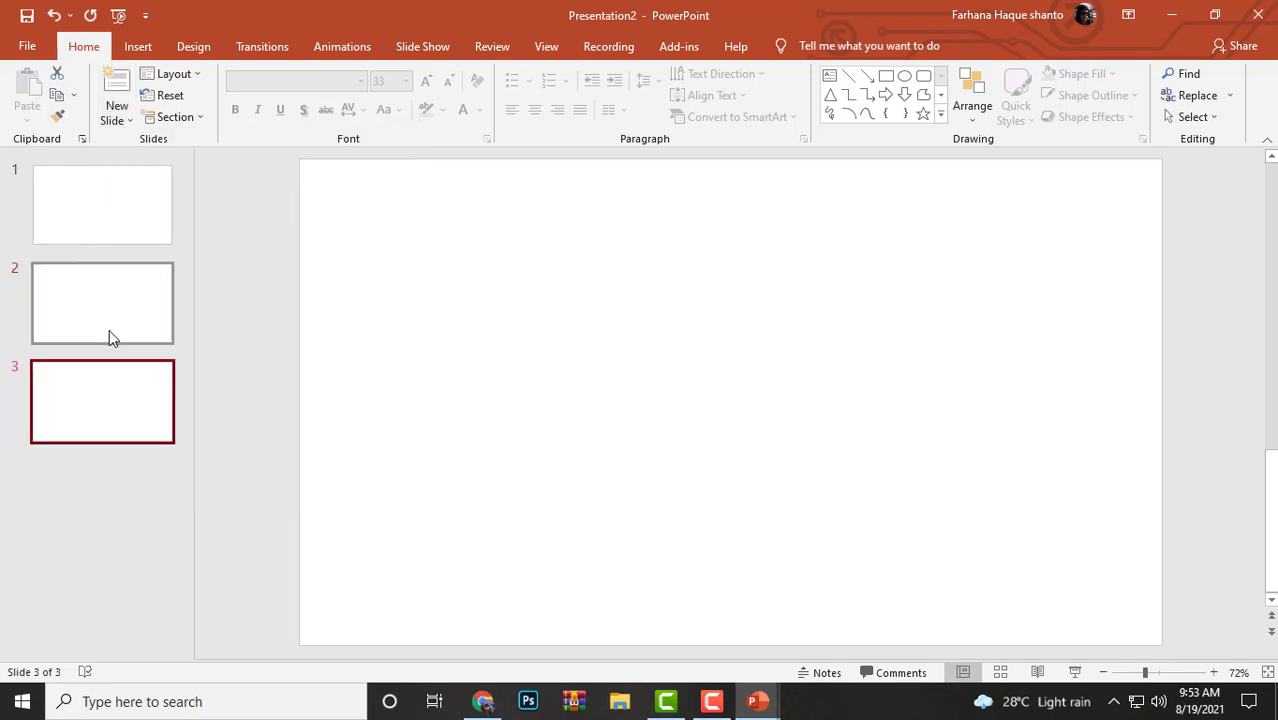
click(117, 118)
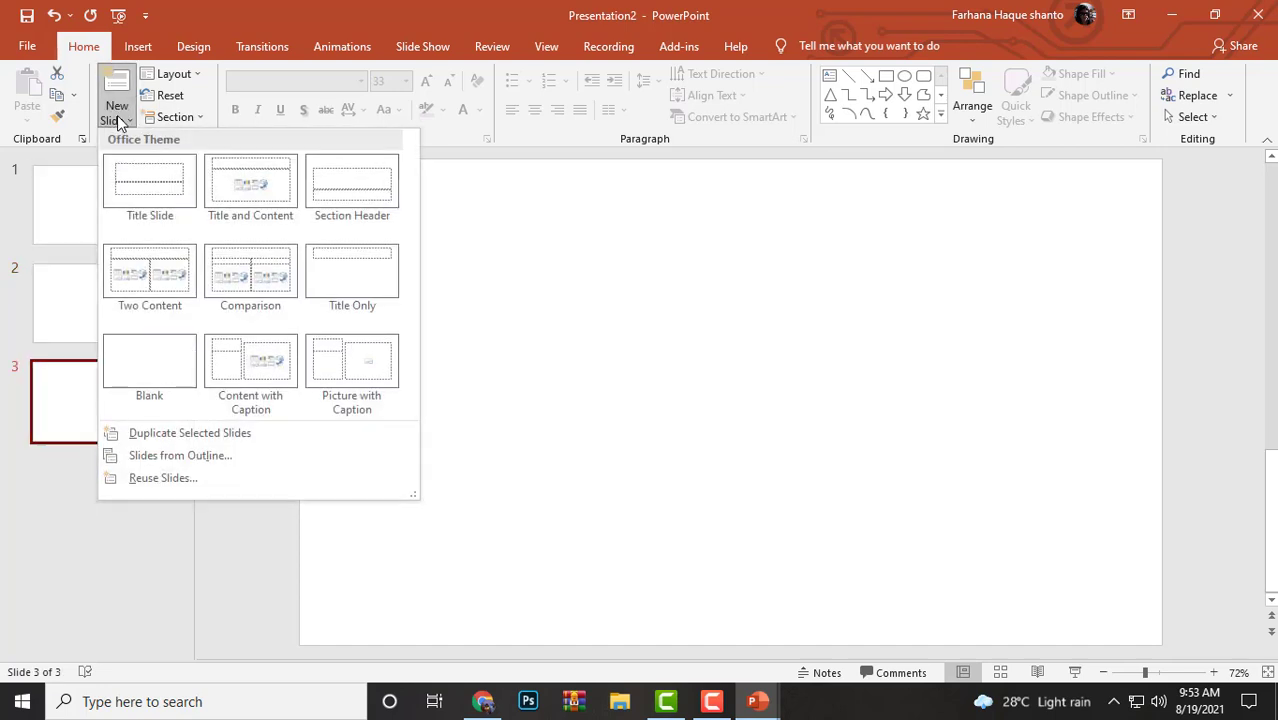
click(251, 282)
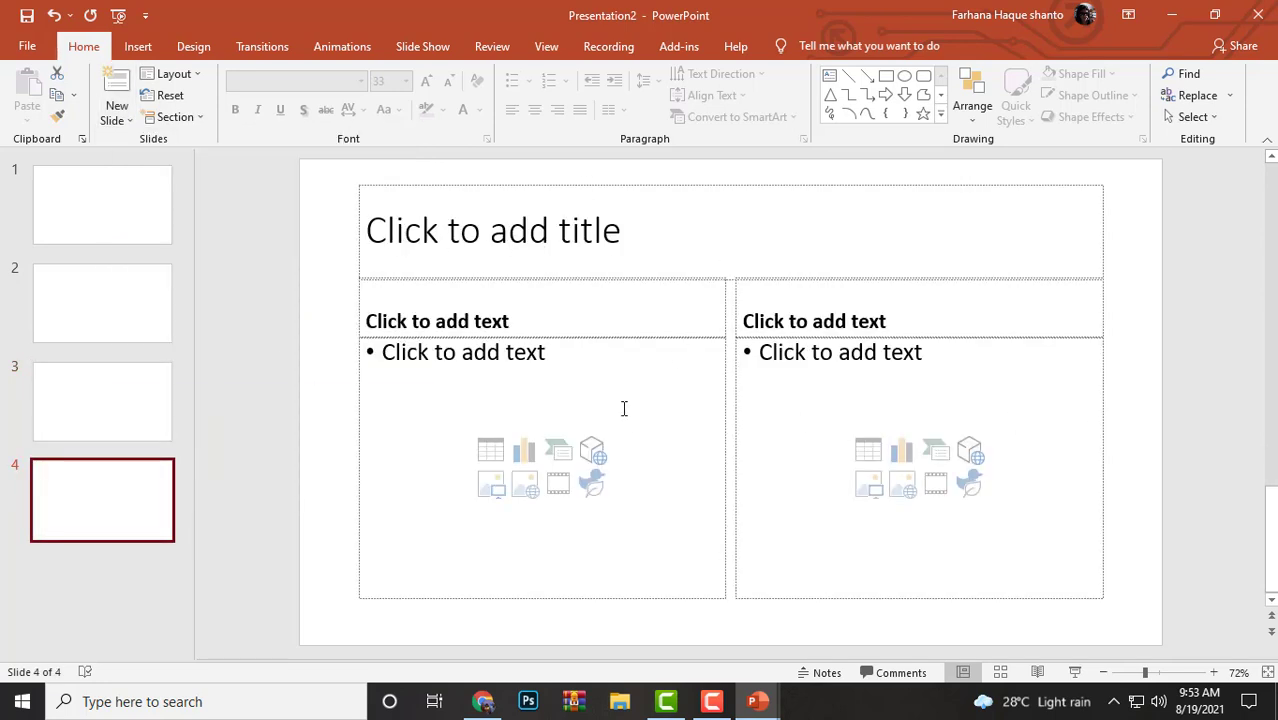
click(127, 232)
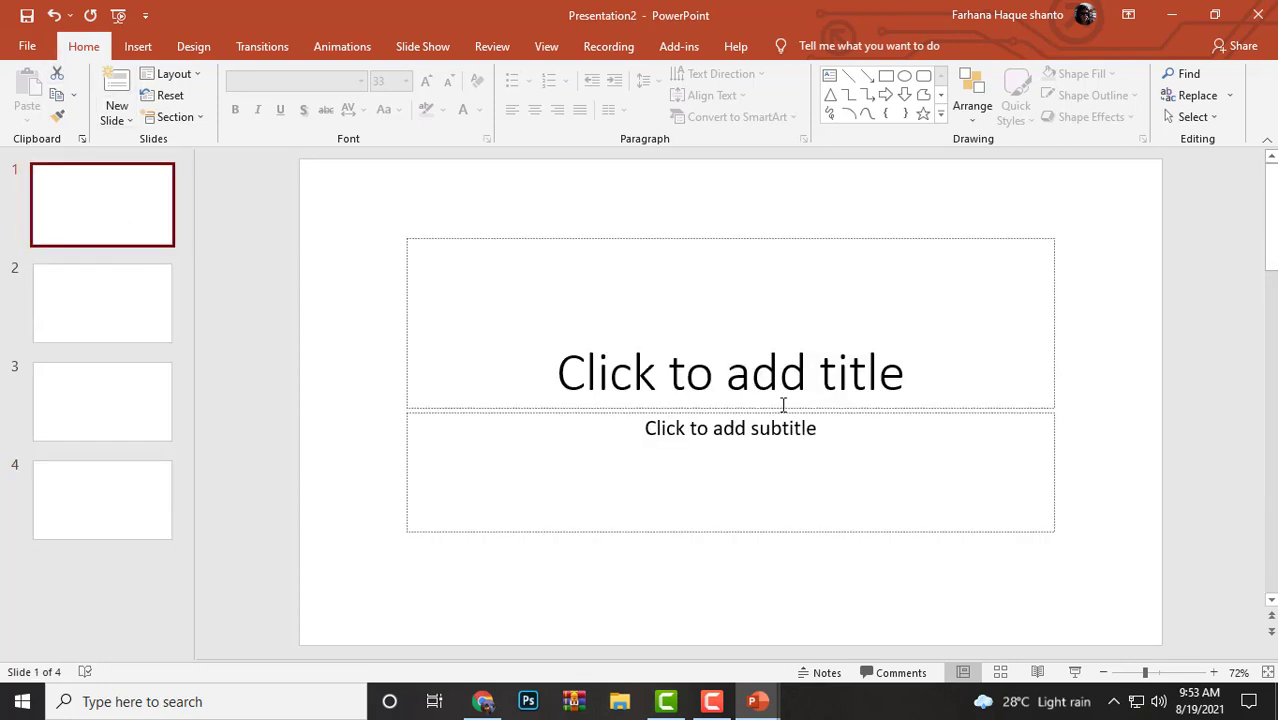
Insert a Vertical Box List SmartArt from the List category into slide 2's content placeholder.
click(140, 306)
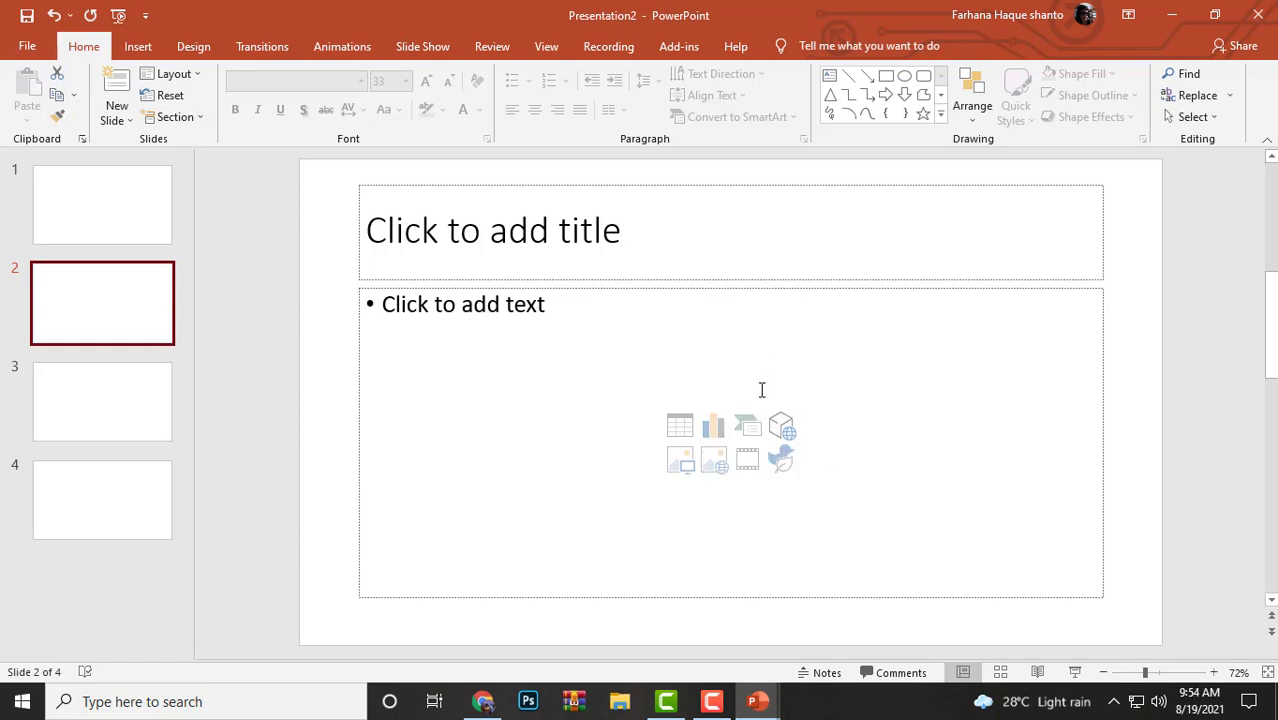
click(748, 430)
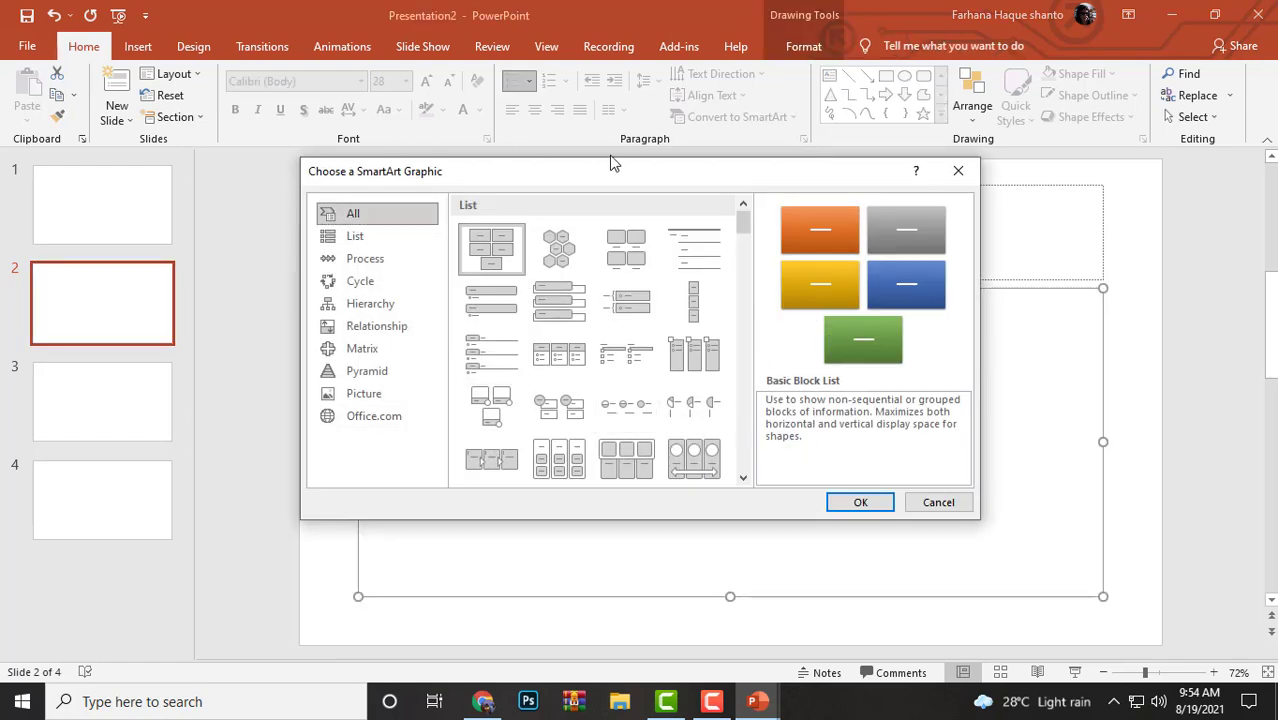
drag(621, 183, 673, 173)
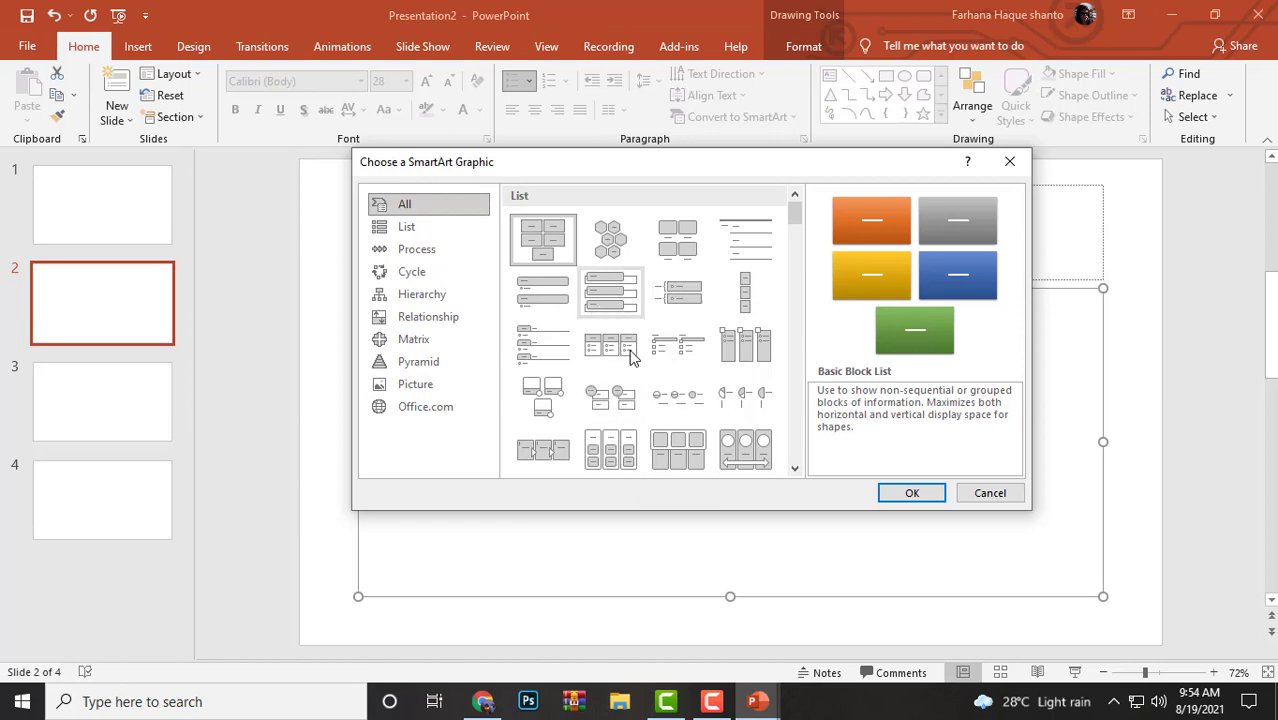
click(412, 227)
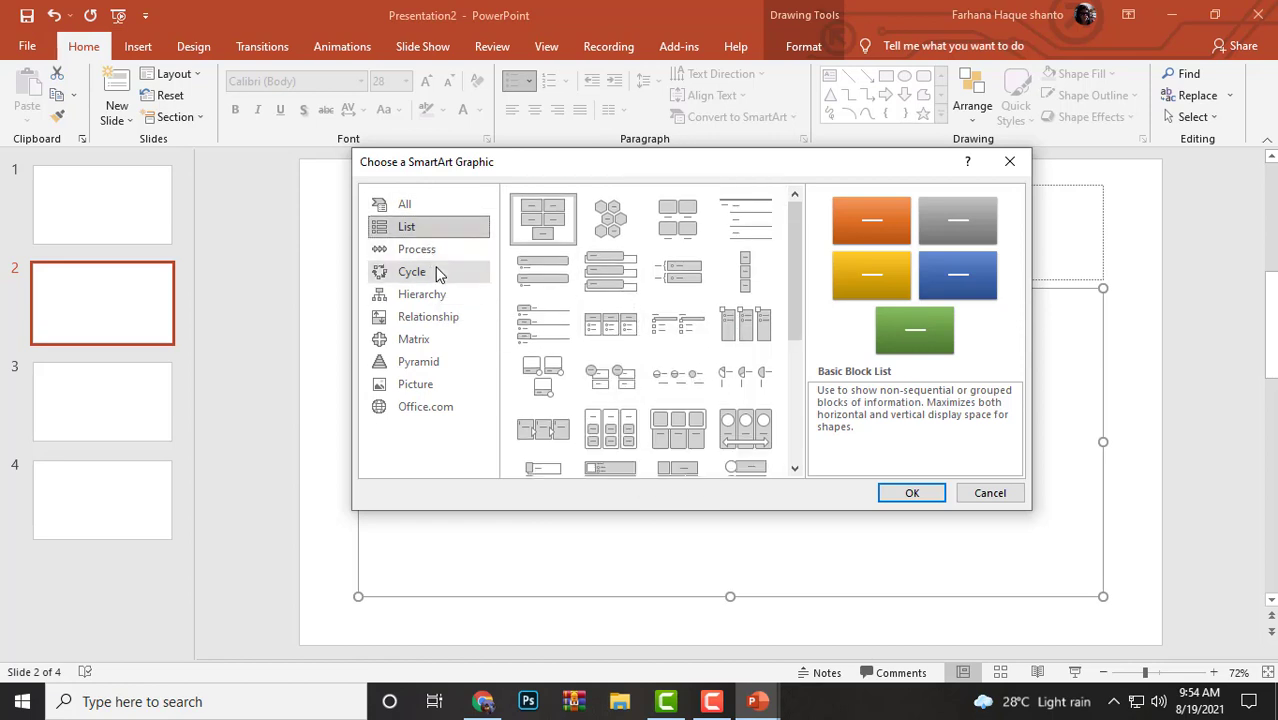
click(620, 283)
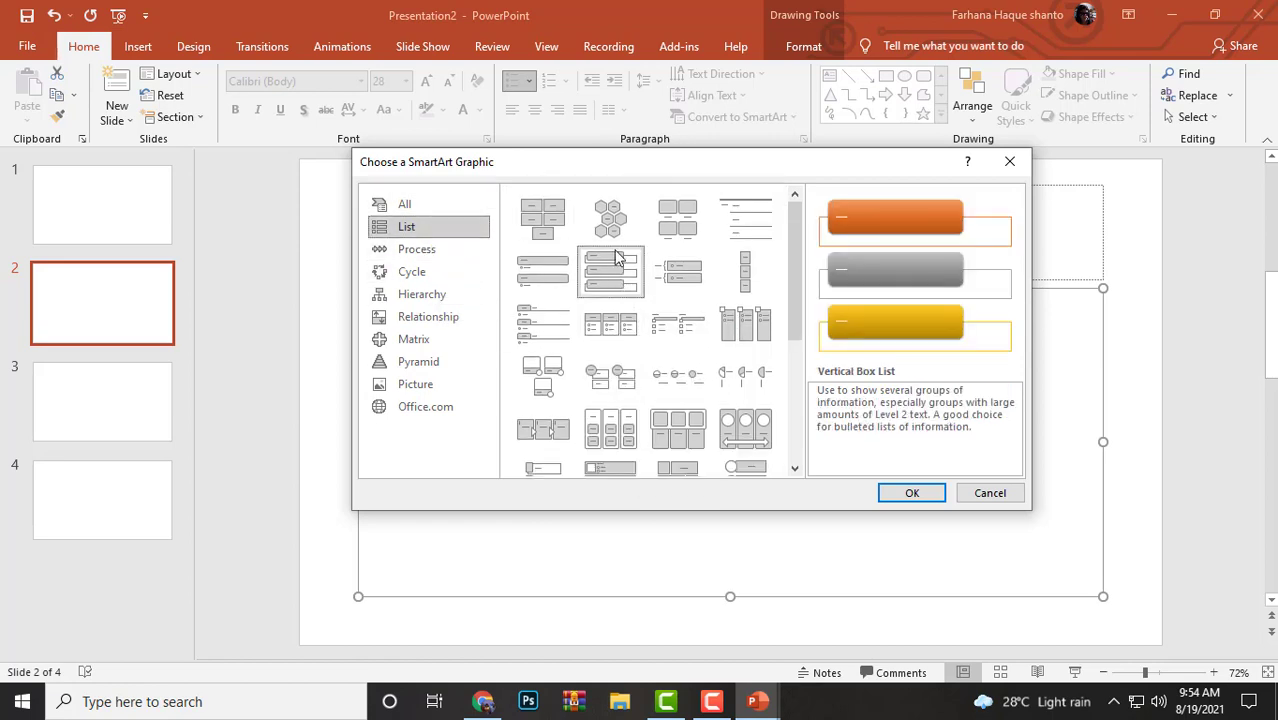
click(910, 492)
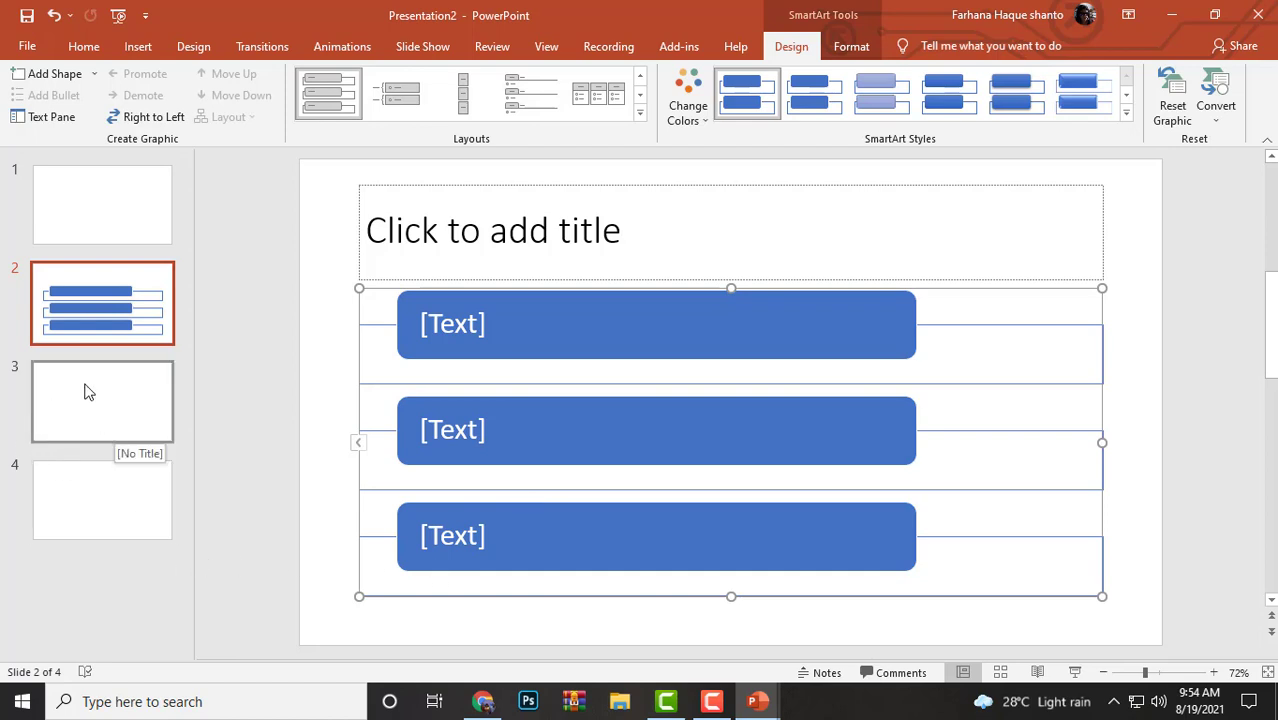
Insert a Hexagon Radial SmartArt from the Cycle category on slide 3, then go to slide 4.
click(113, 398)
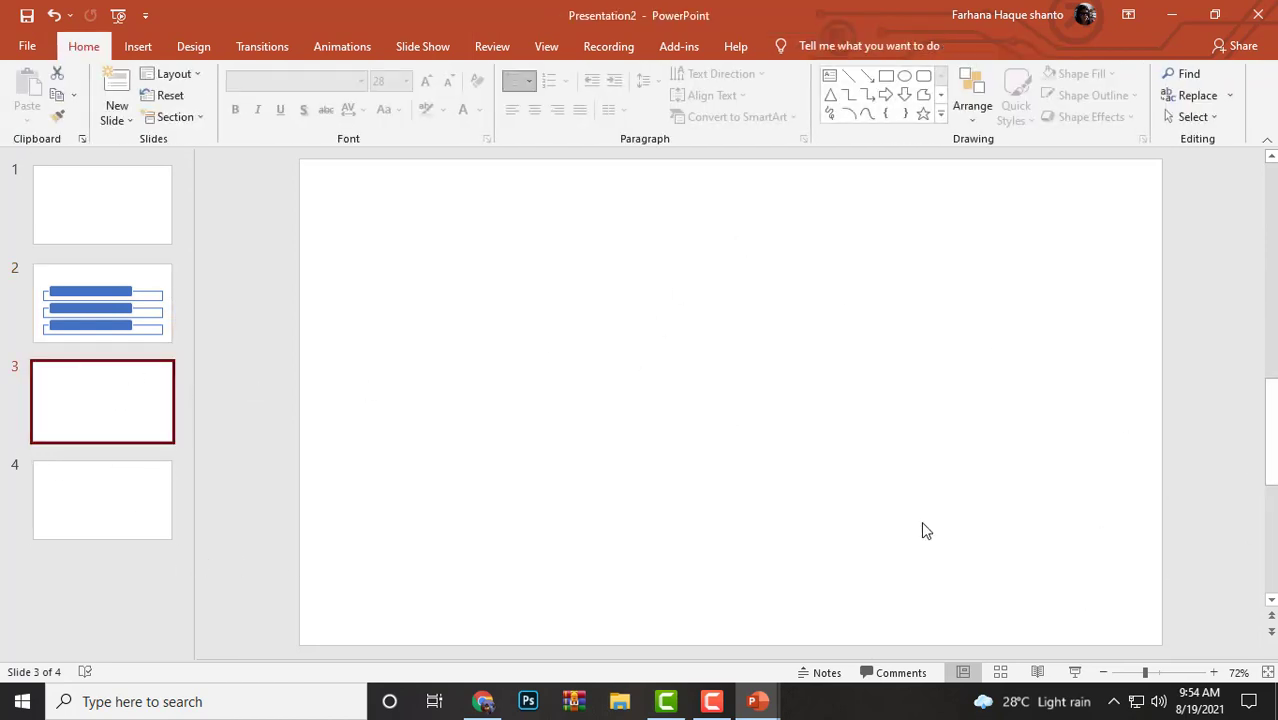
click(135, 50)
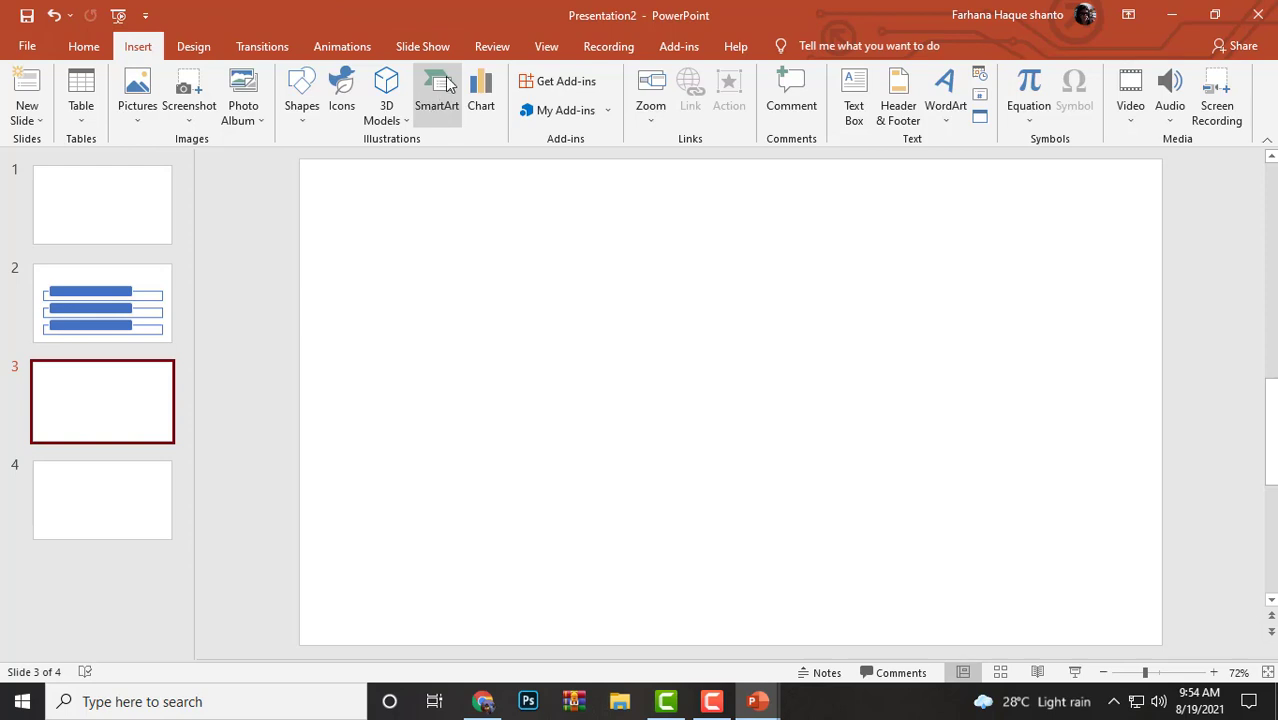
click(441, 105)
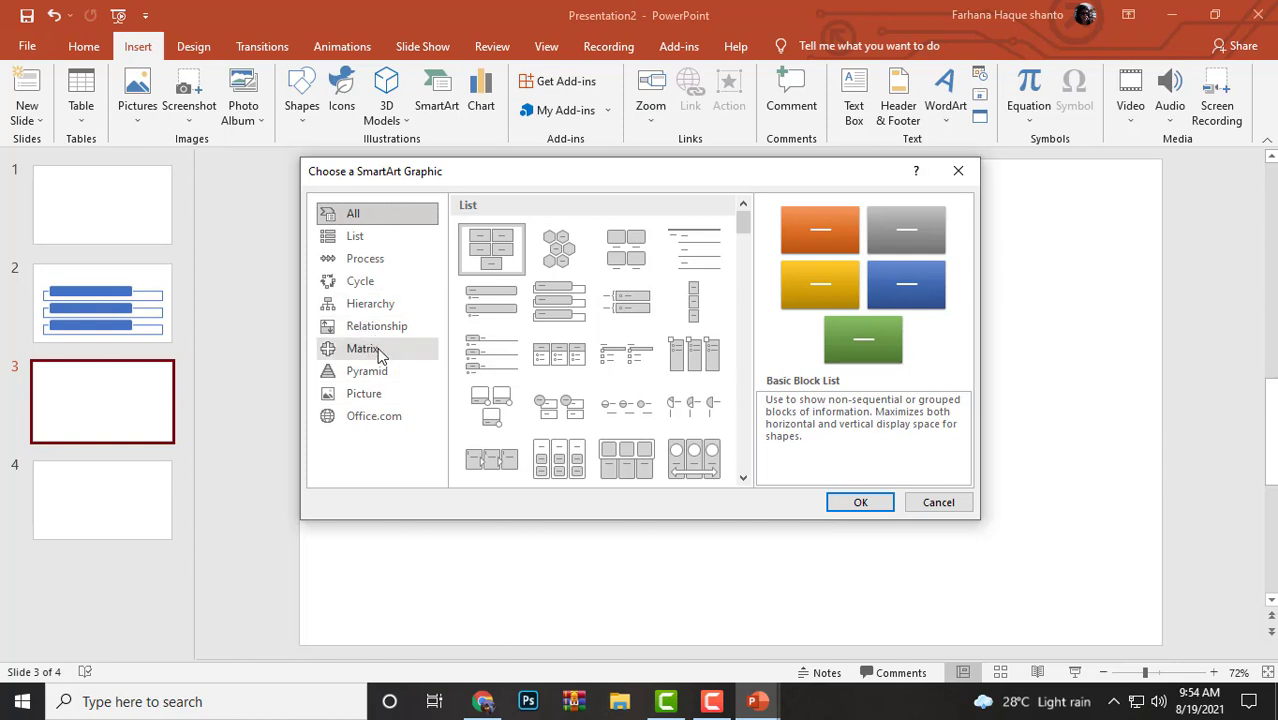
click(362, 282)
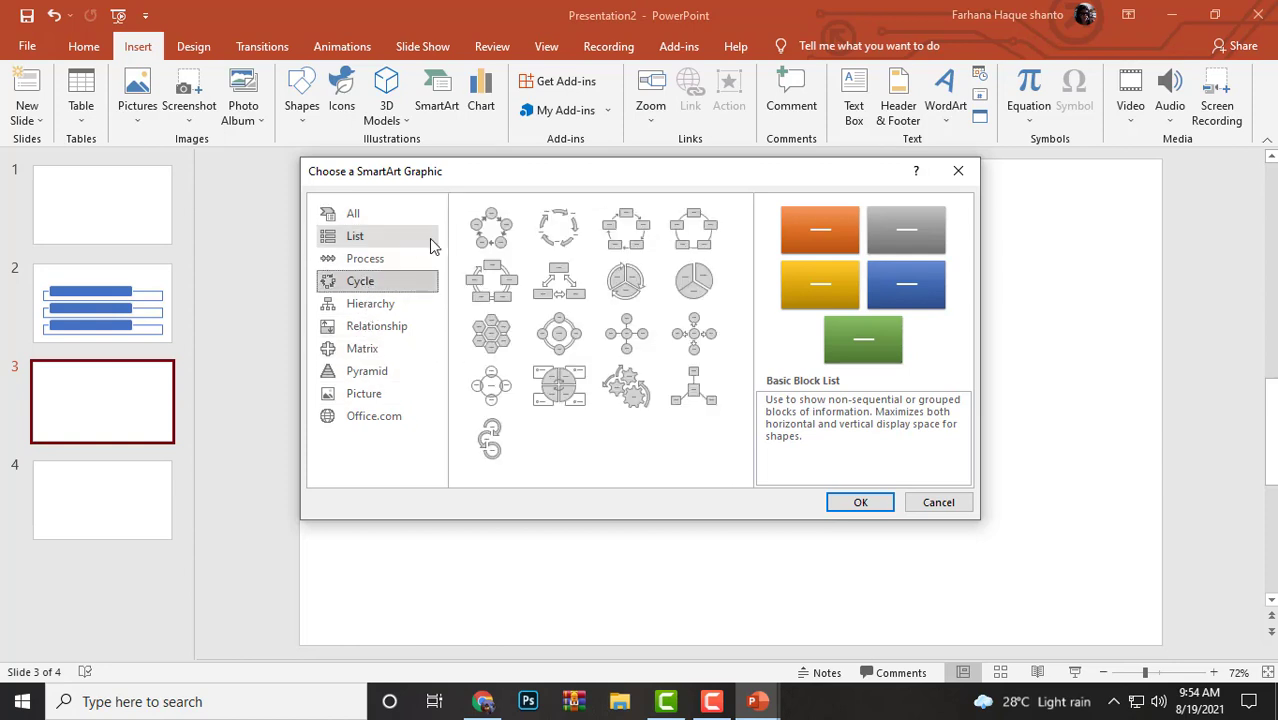
click(491, 340)
click(857, 503)
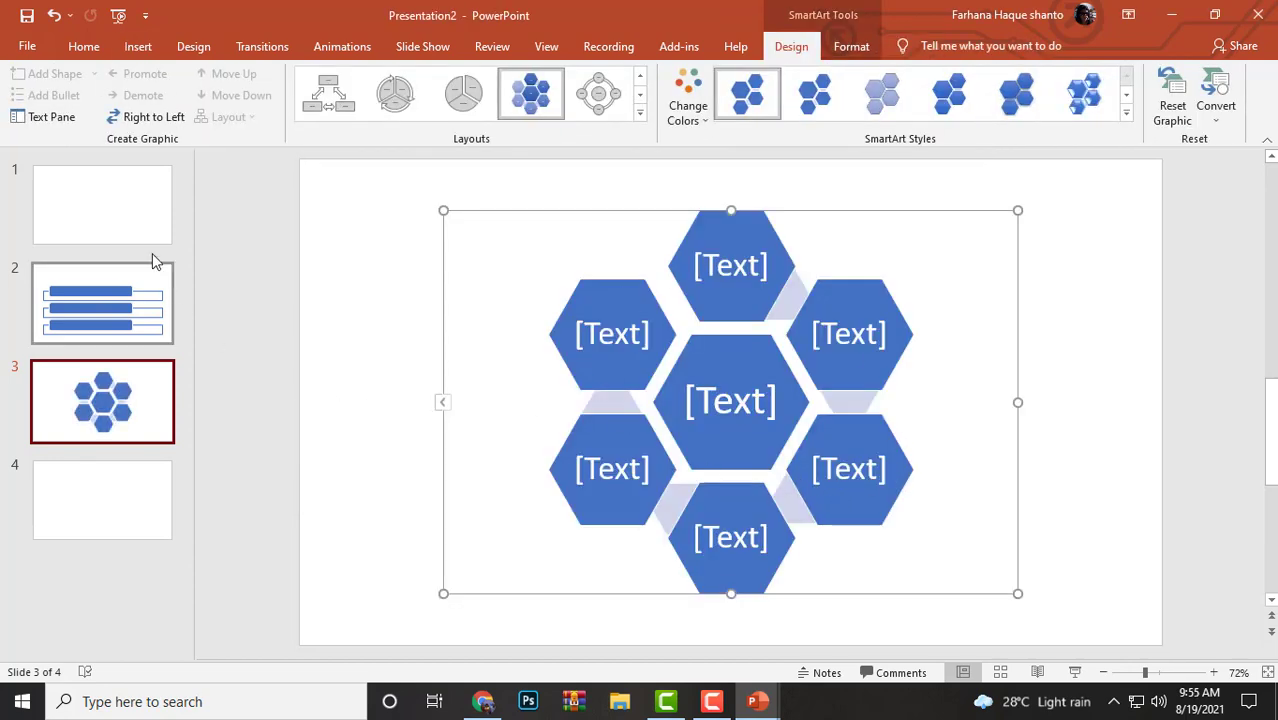
click(107, 505)
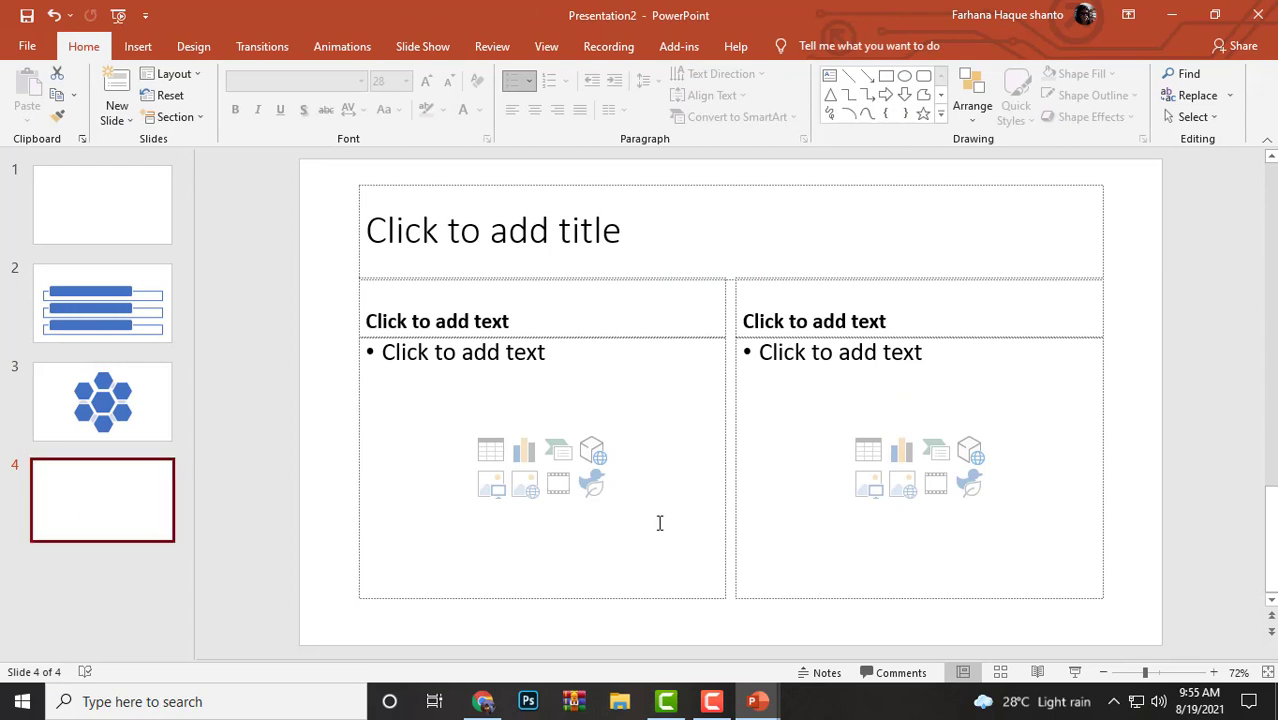
Insert a Basic Pyramid SmartArt in slide 4's left content area.
click(552, 463)
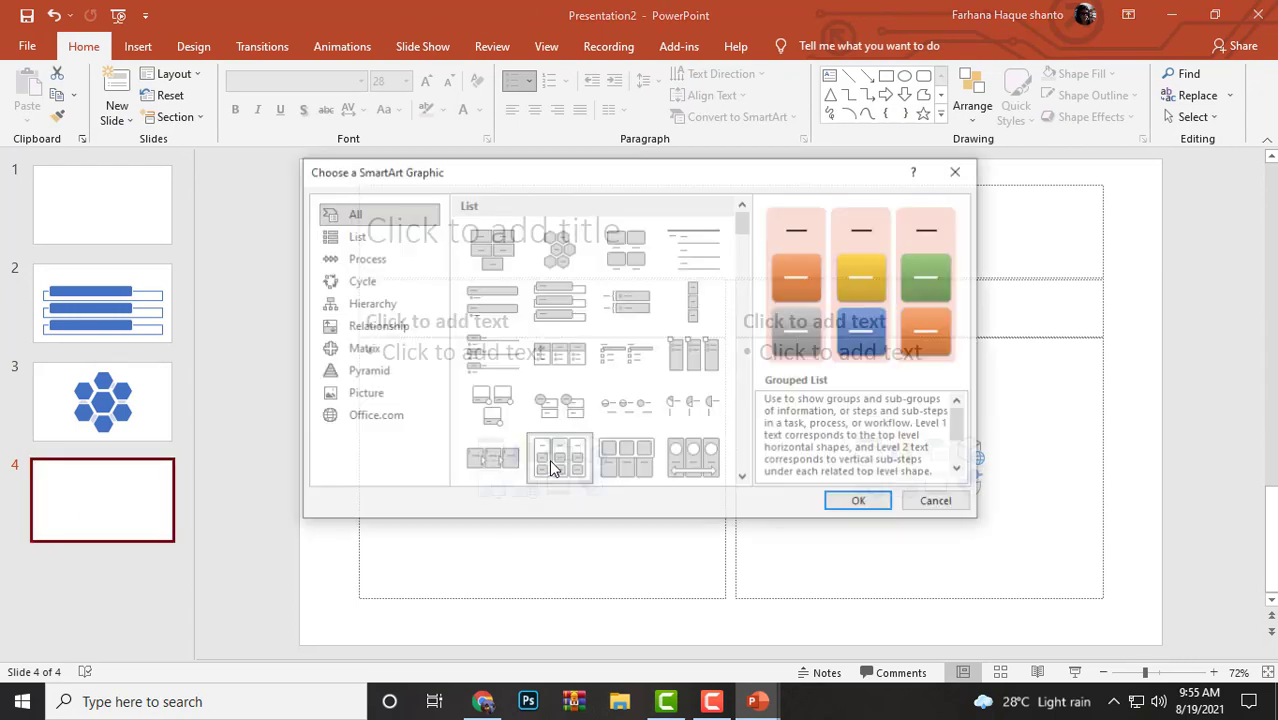
click(369, 378)
click(508, 236)
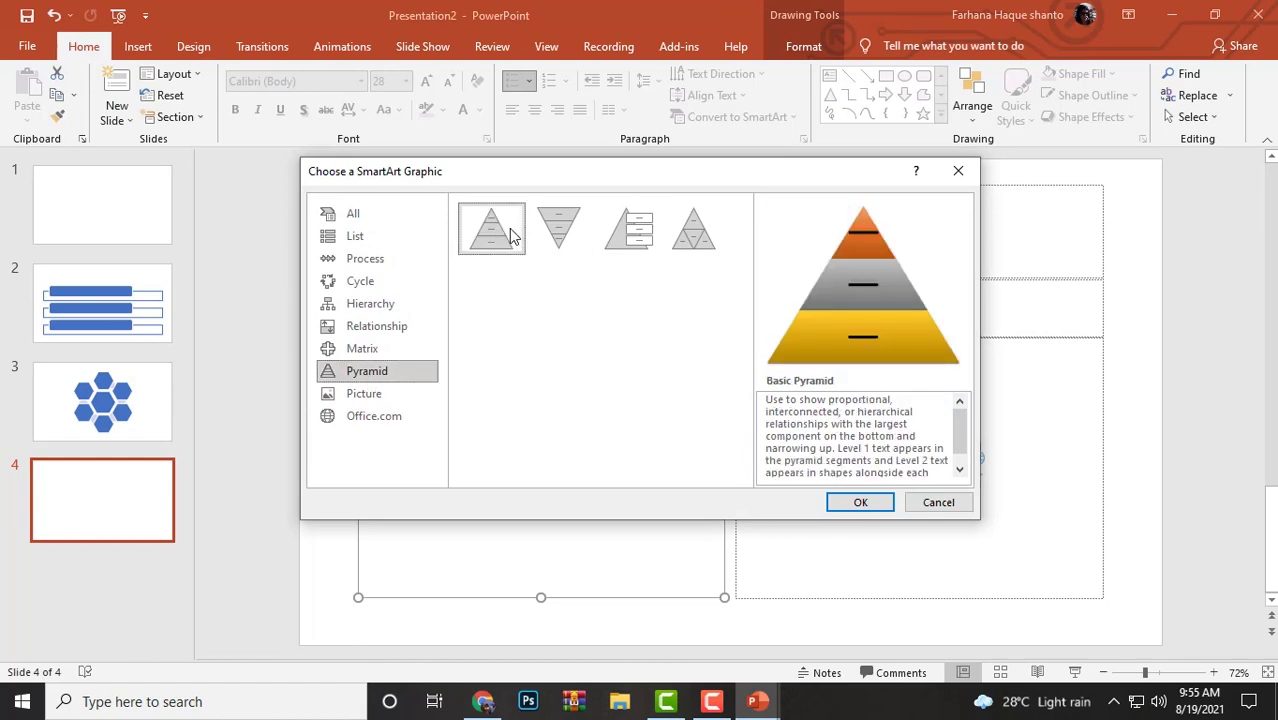
click(860, 502)
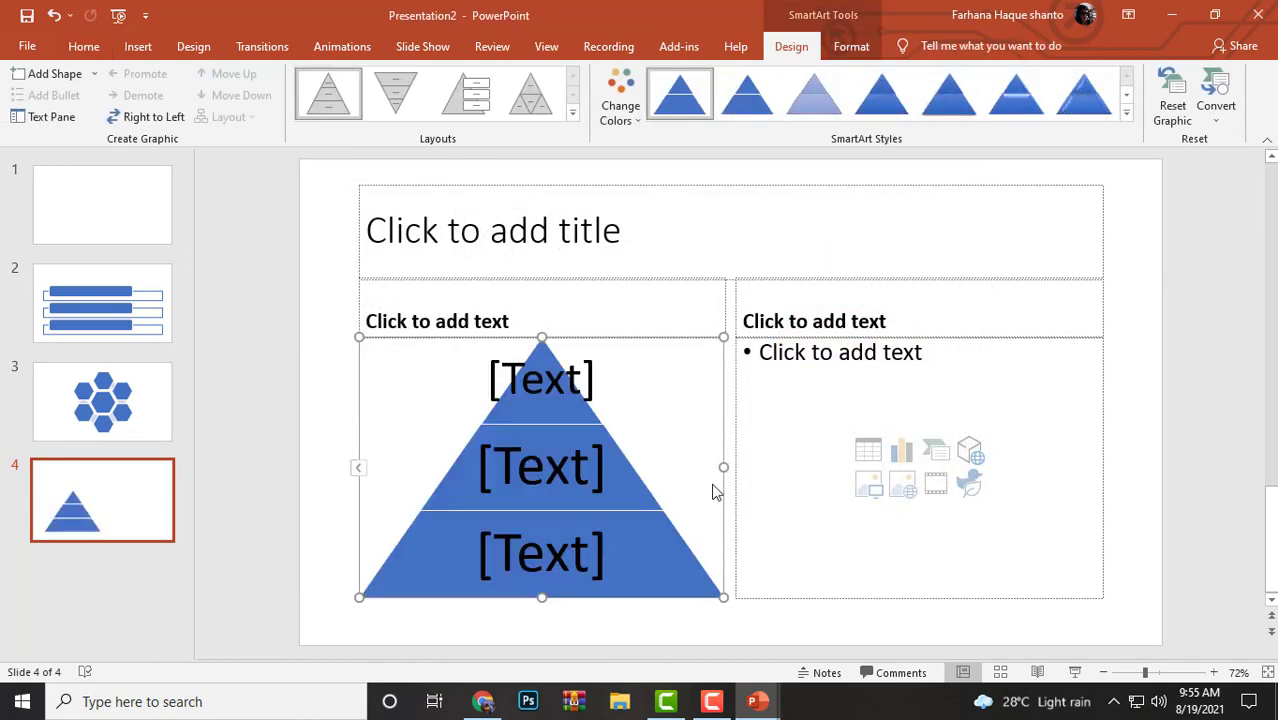
Insert a Hierarchy Organization Chart SmartArt in slide 4's right content area.
click(936, 453)
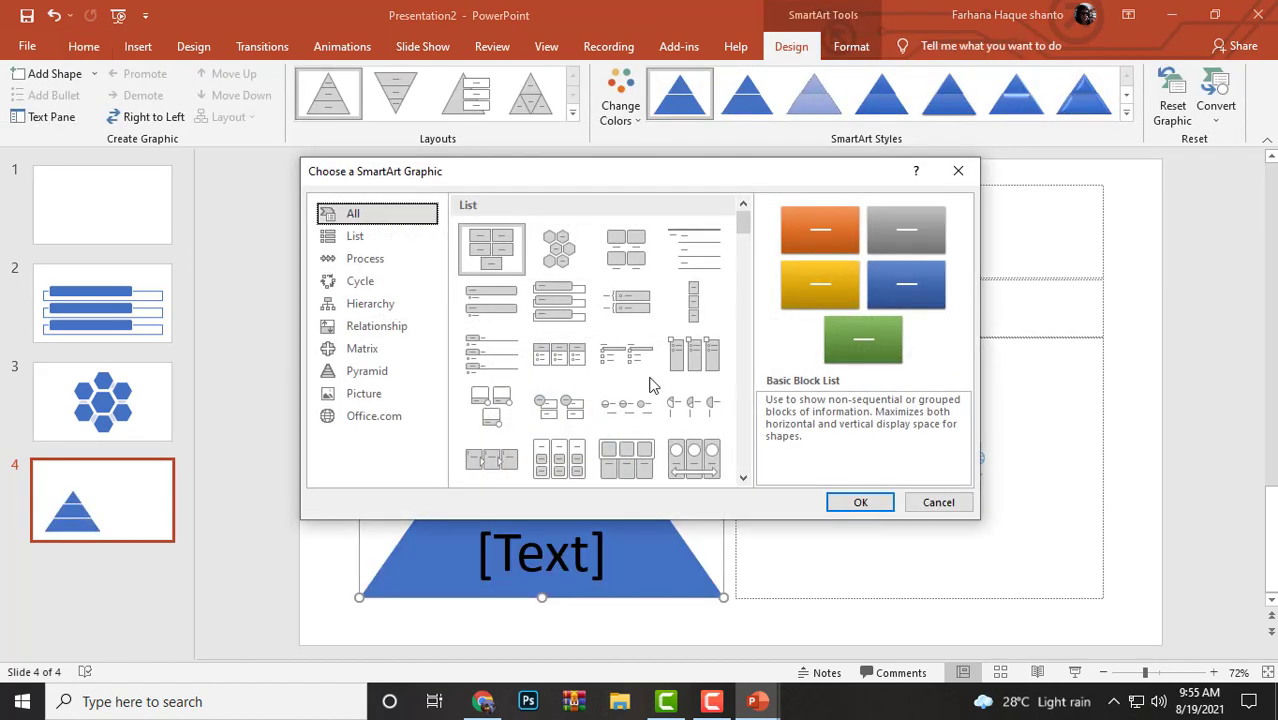
click(408, 309)
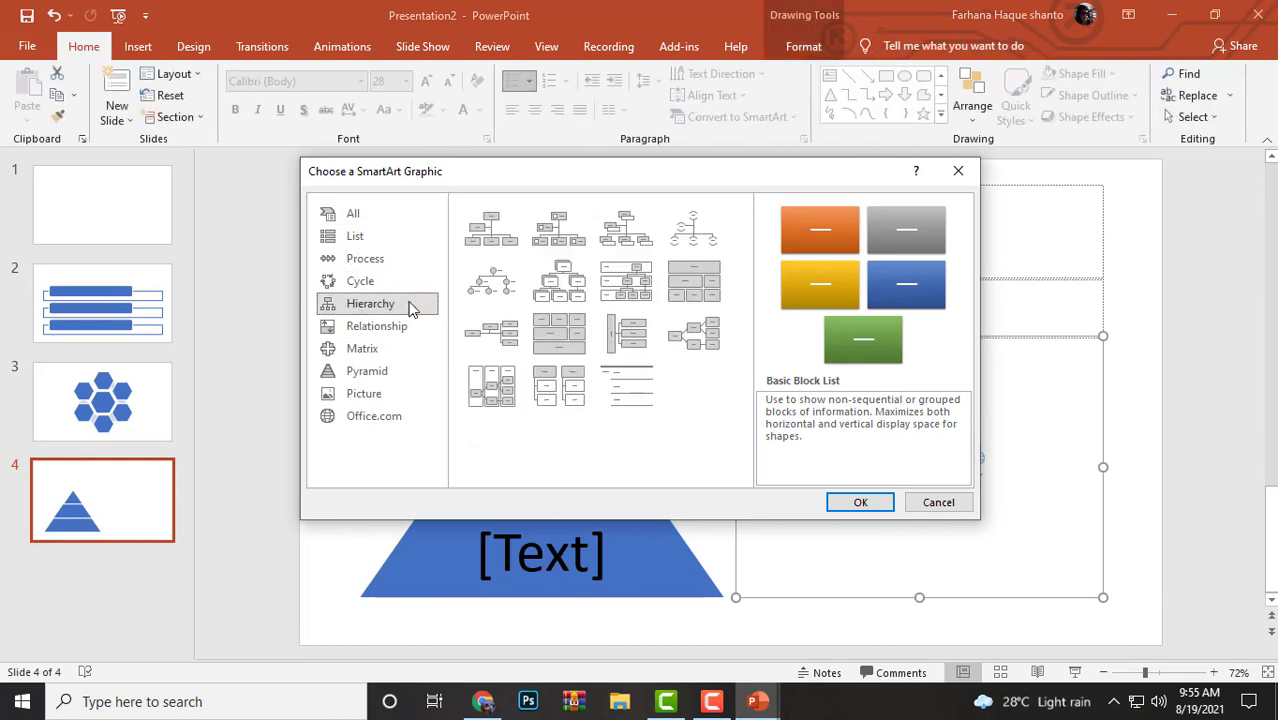
click(510, 238)
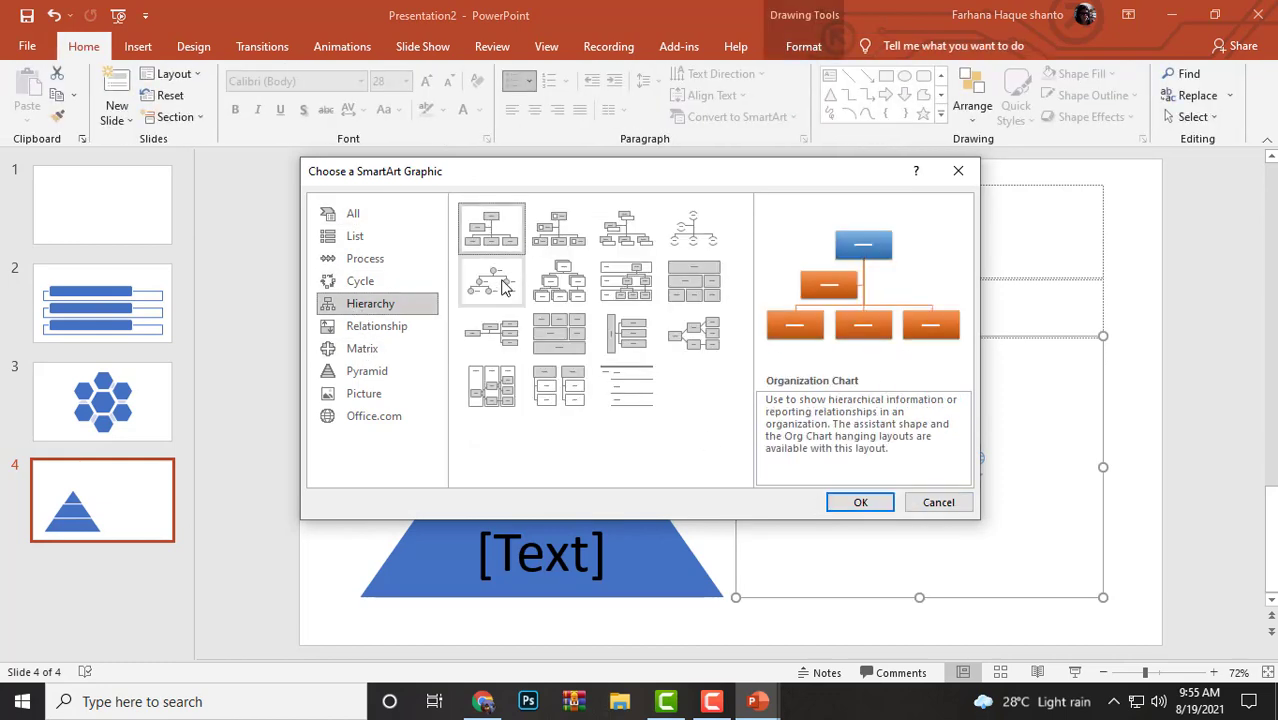
click(855, 503)
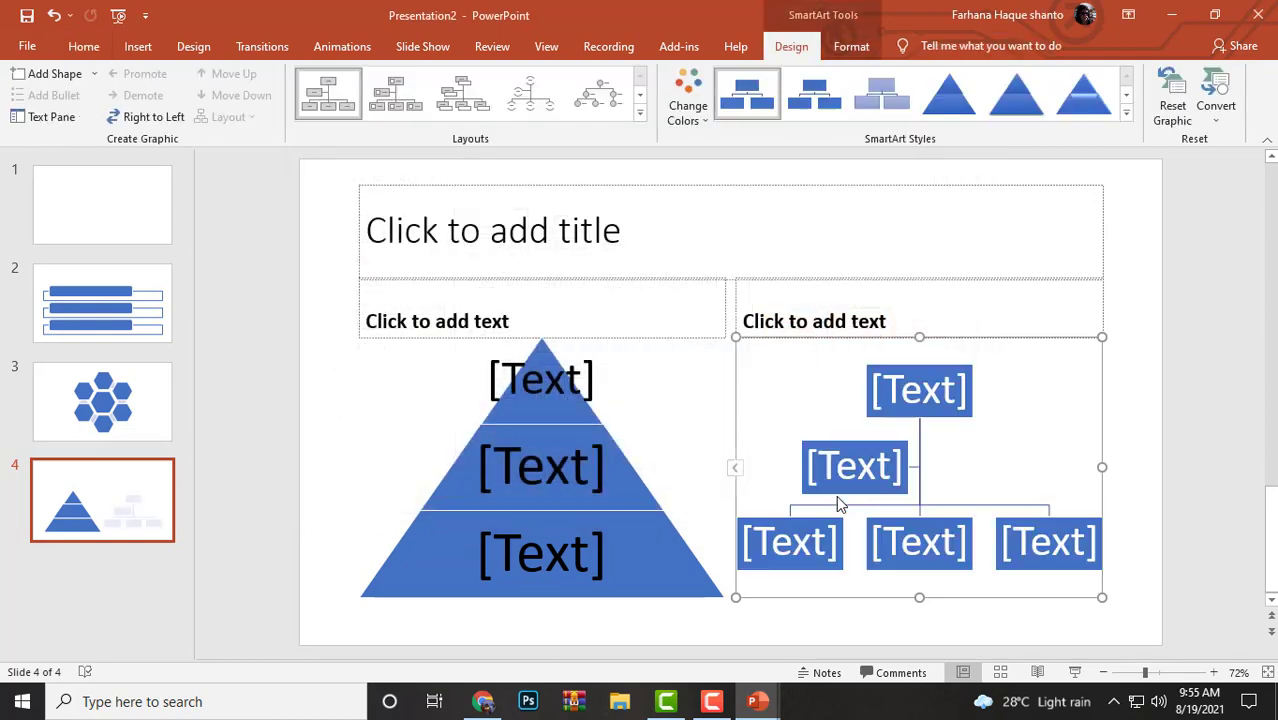
On slide 2, select the top box of the list and add a new shape after it.
click(165, 303)
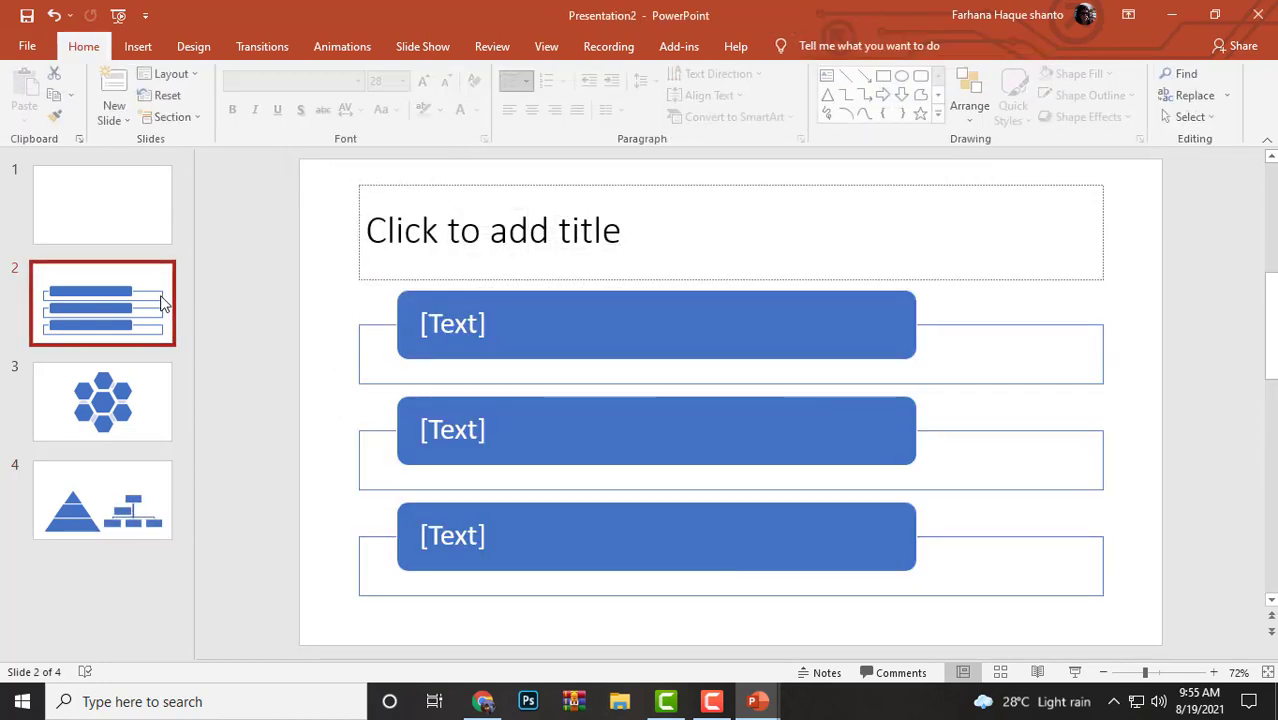
click(491, 315)
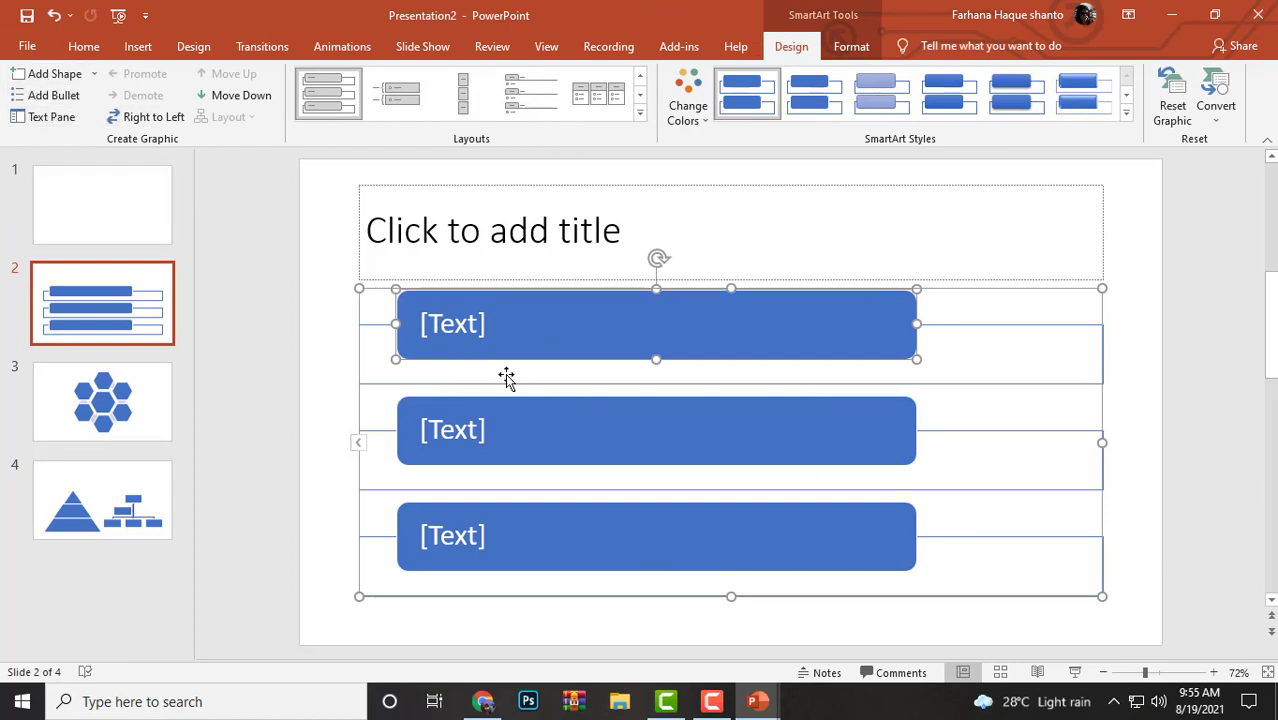
click(340, 245)
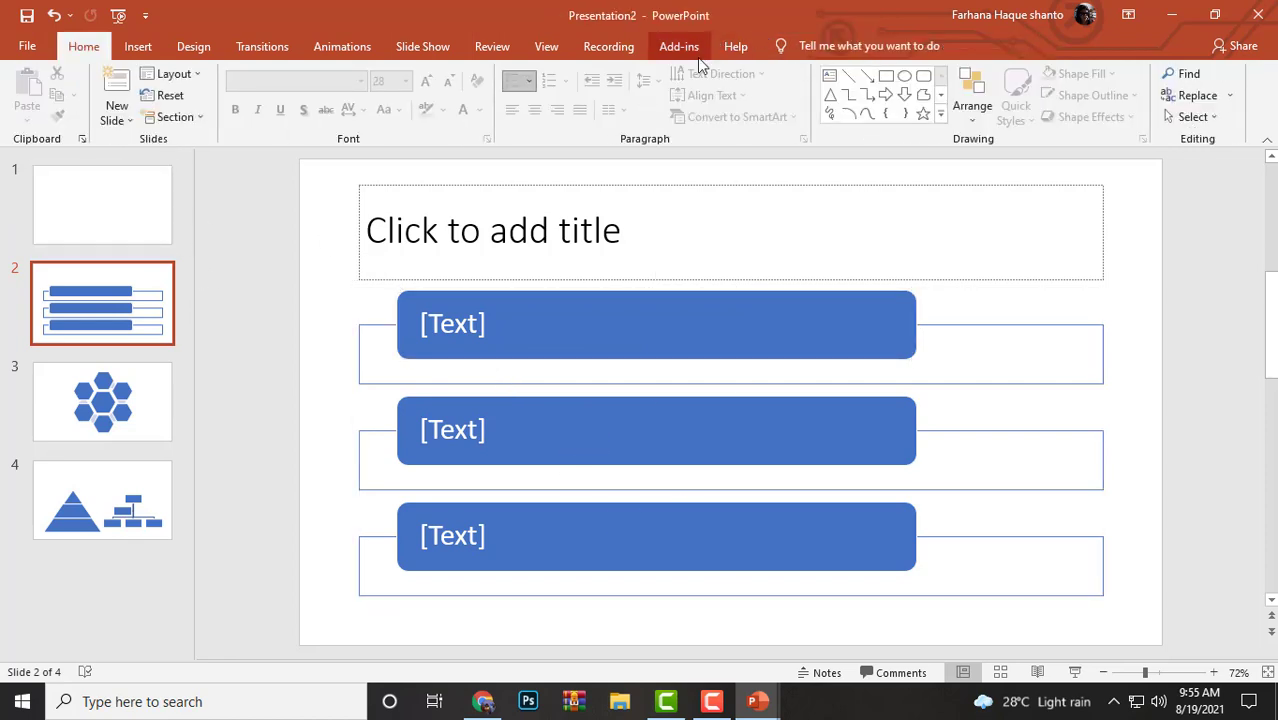
click(576, 330)
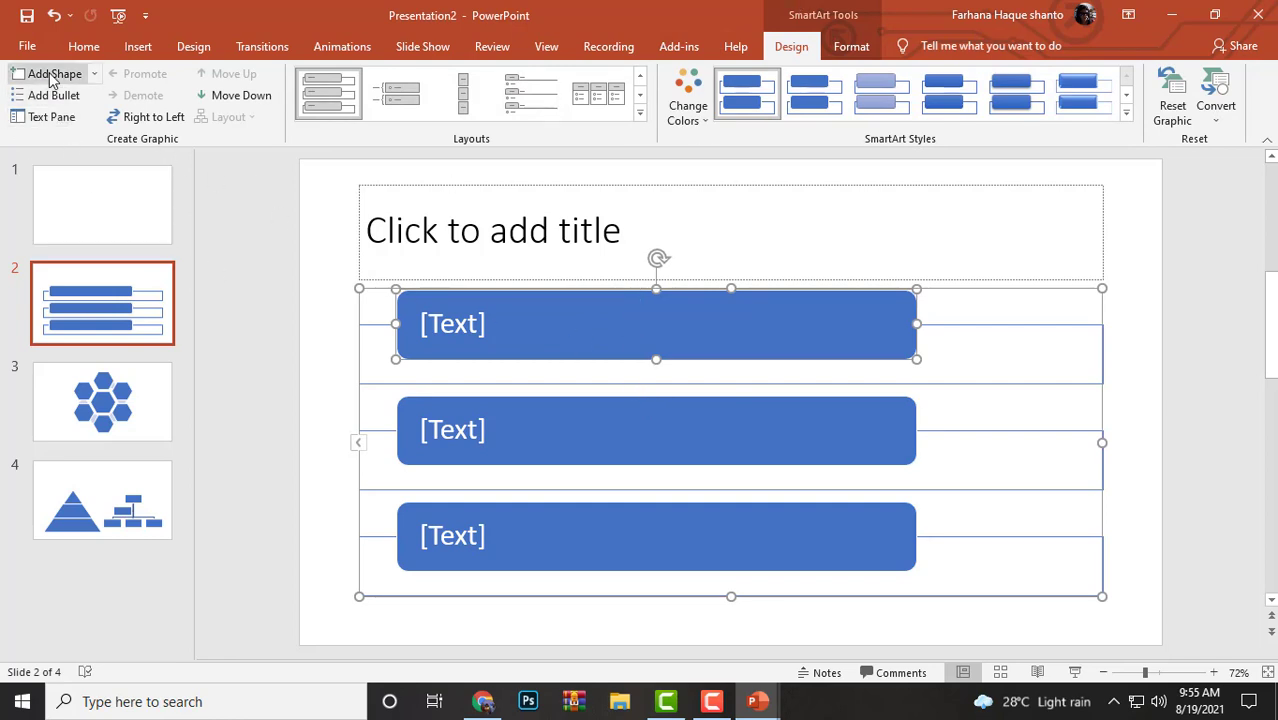
click(93, 75)
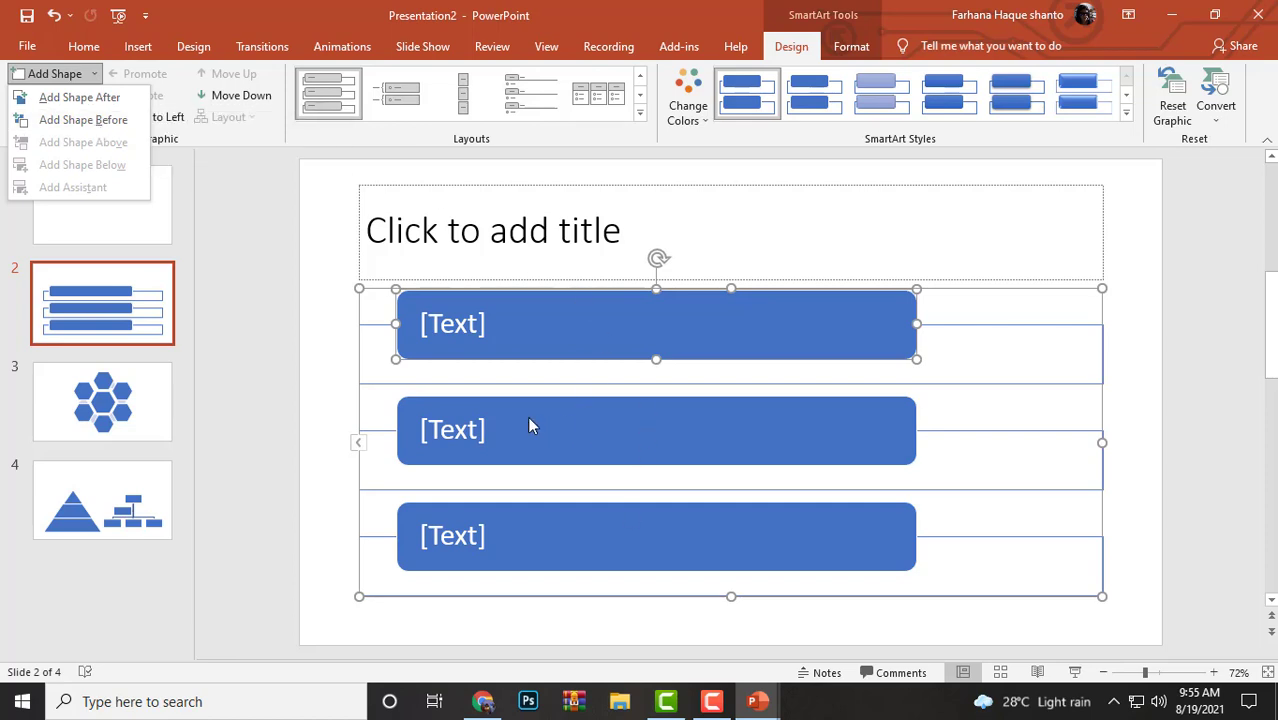
click(103, 97)
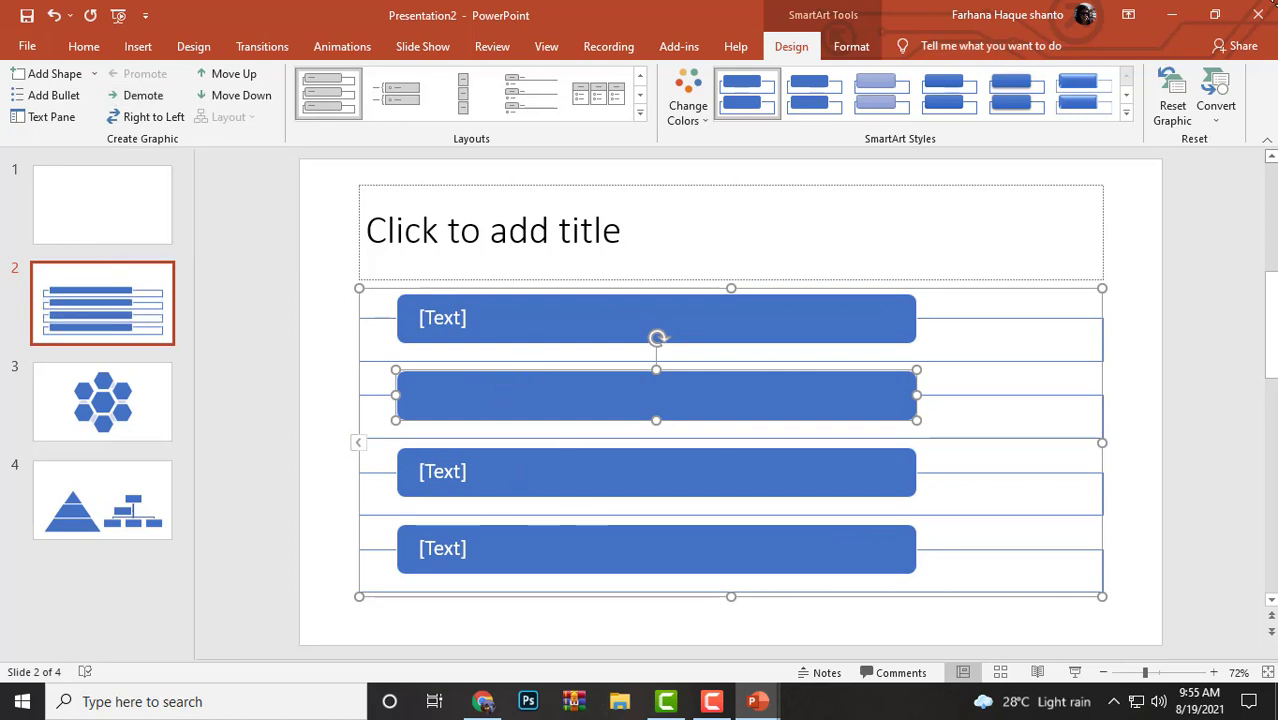
click(91, 78)
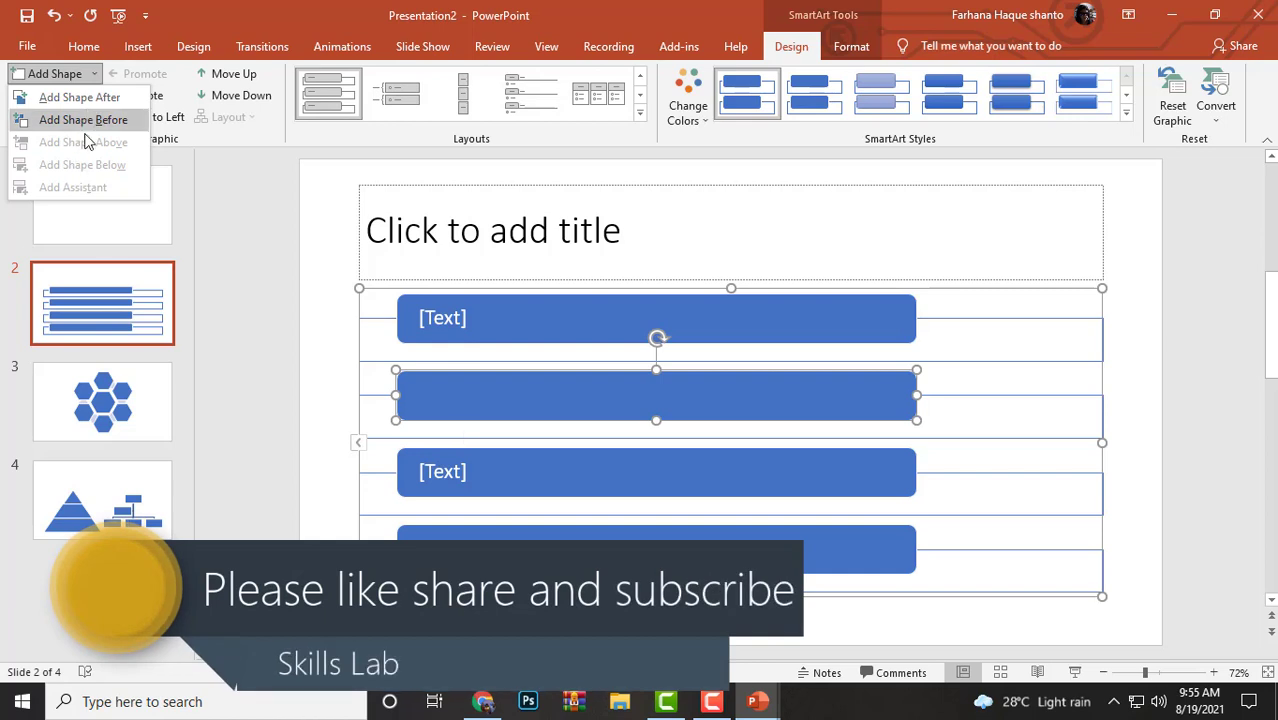
click(218, 206)
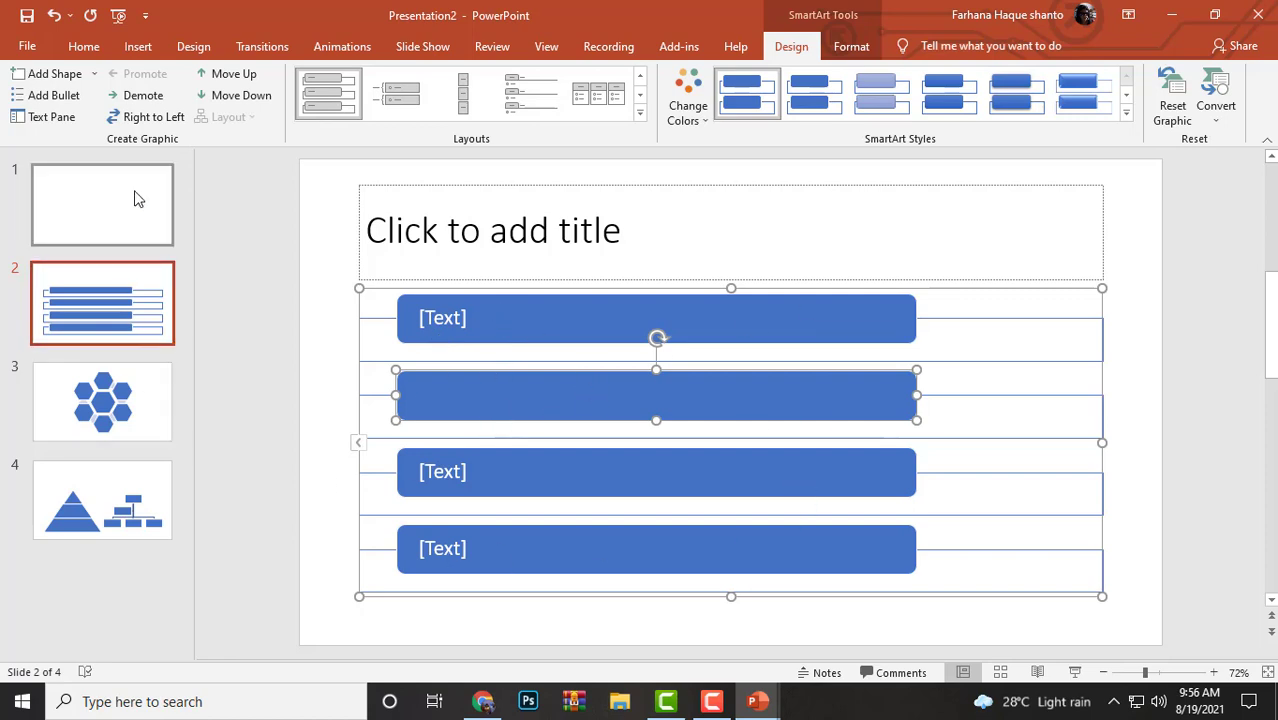
Flip the list right to left and type the labels 1, 2 and 3 into the shapes.
click(127, 120)
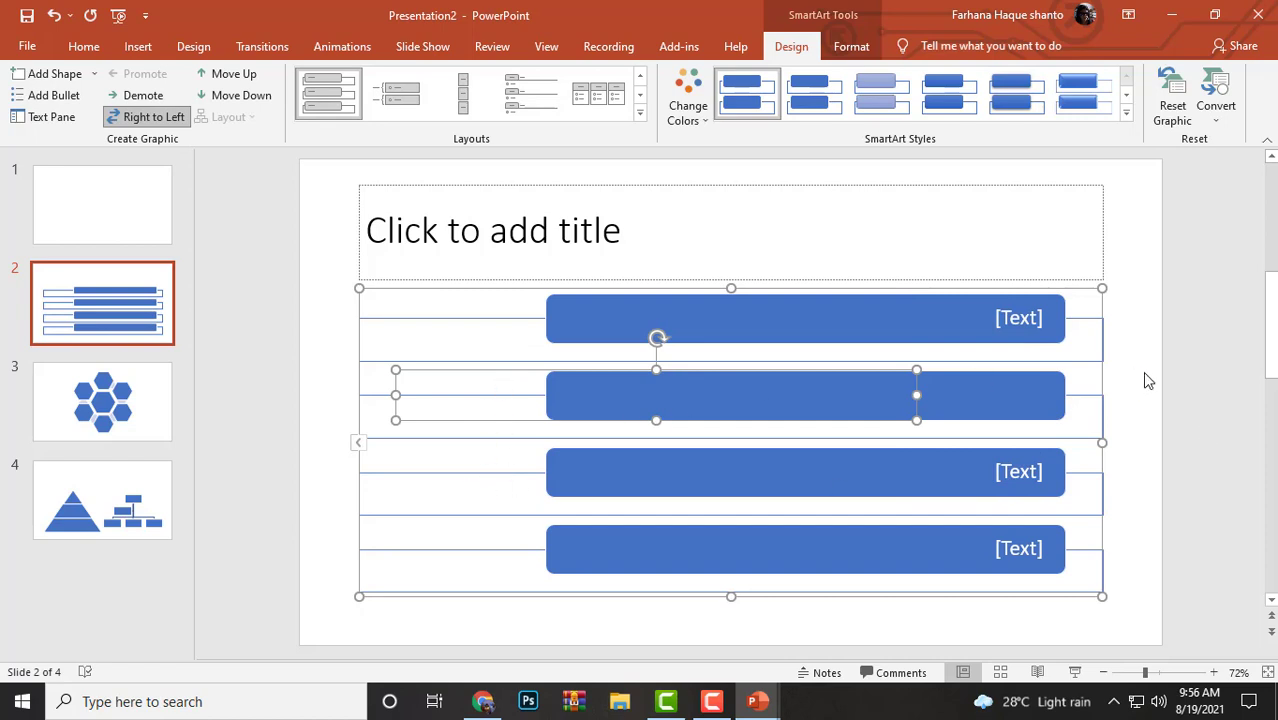
click(225, 74)
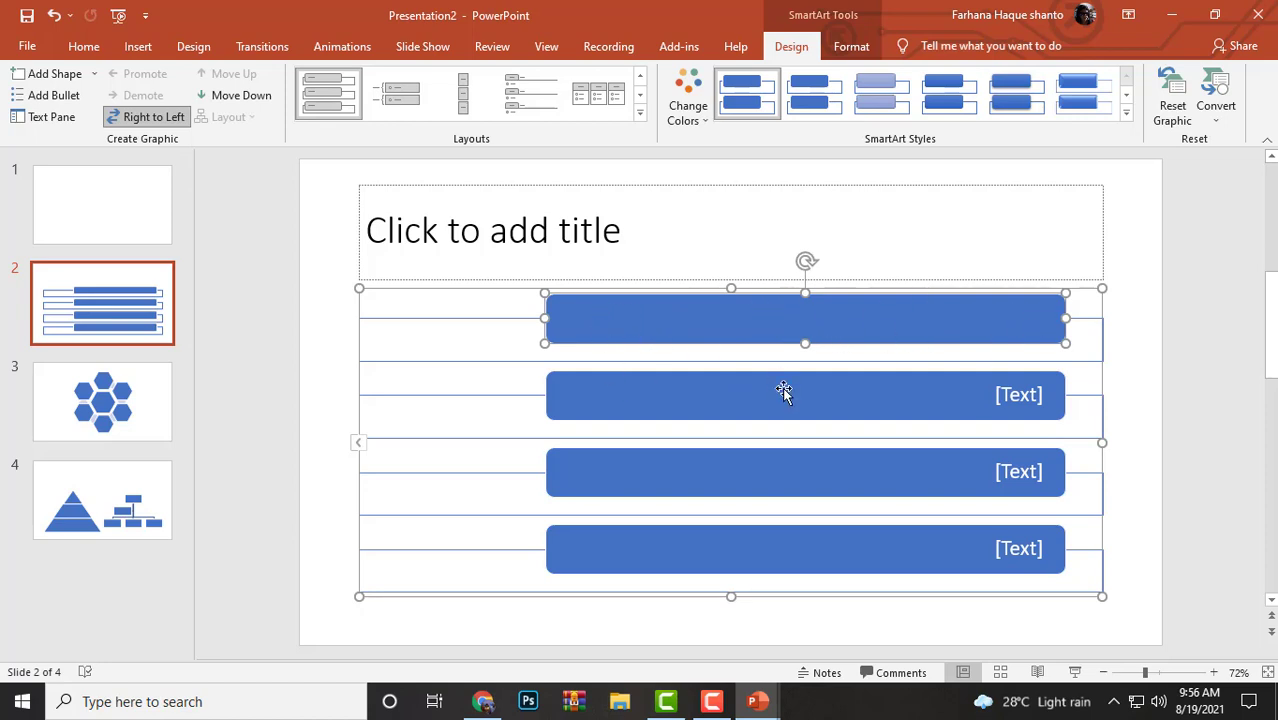
click(241, 95)
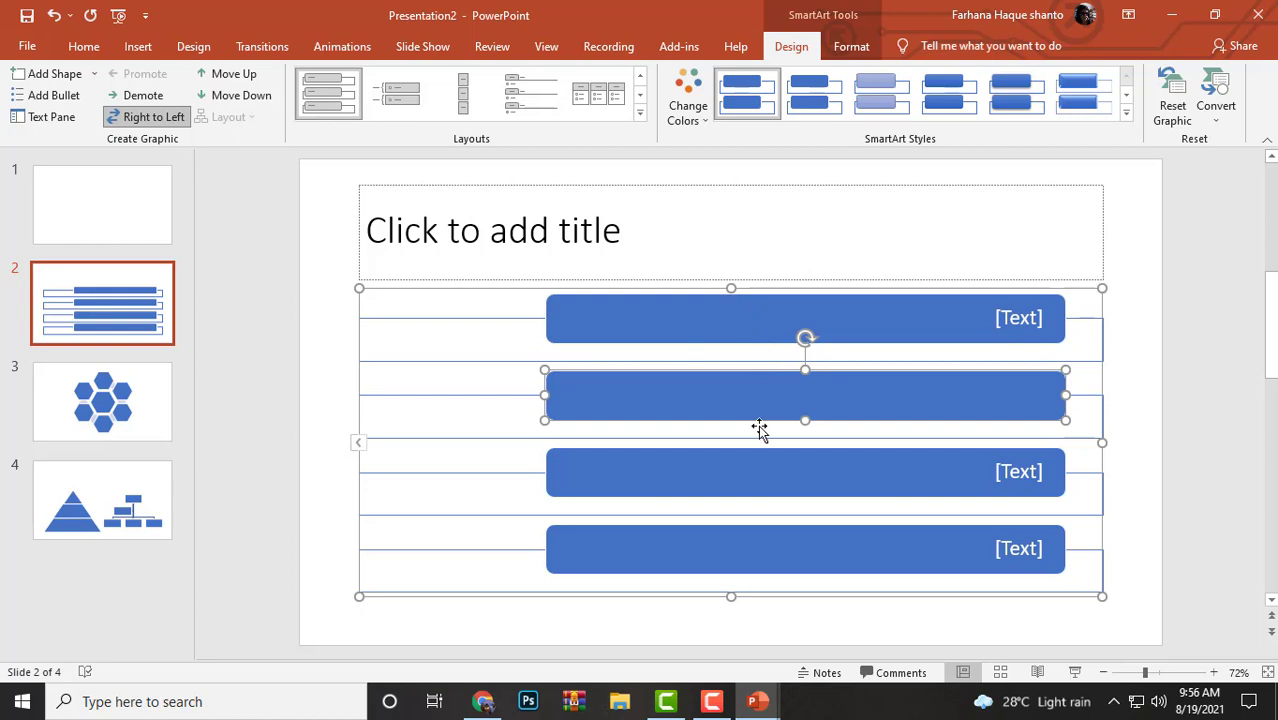
click(788, 554)
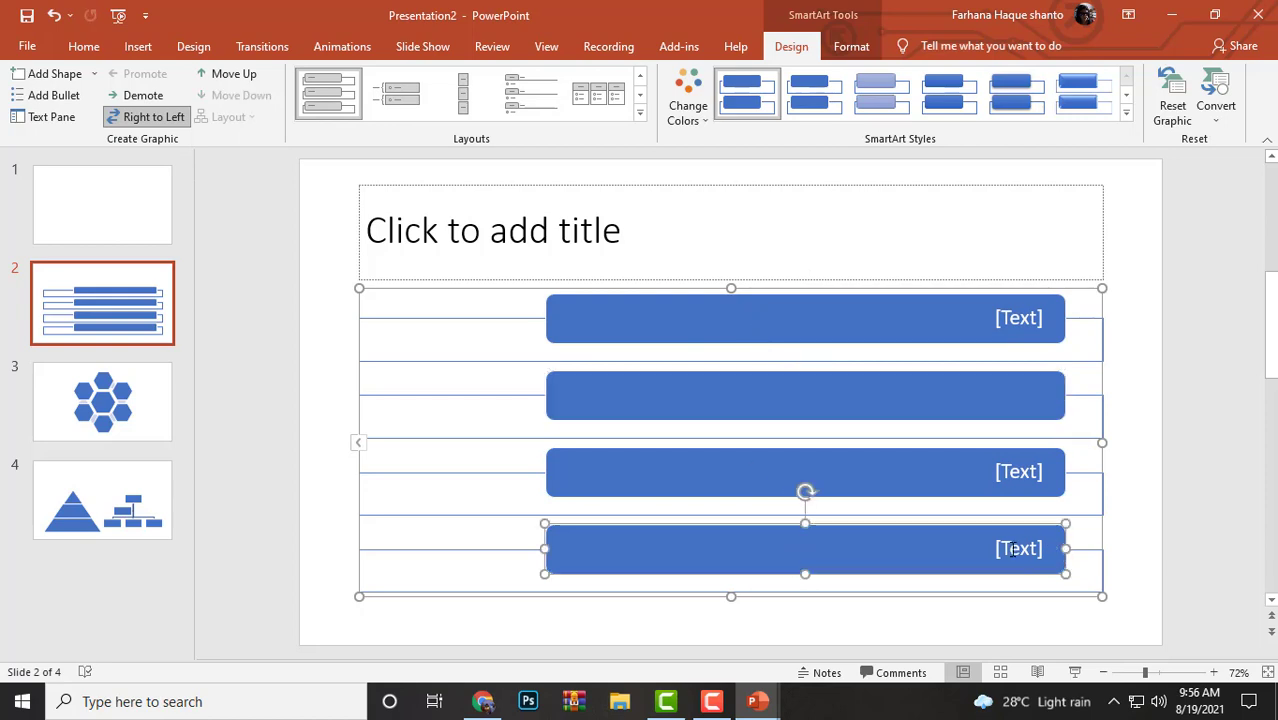
click(1012, 551)
text(2)
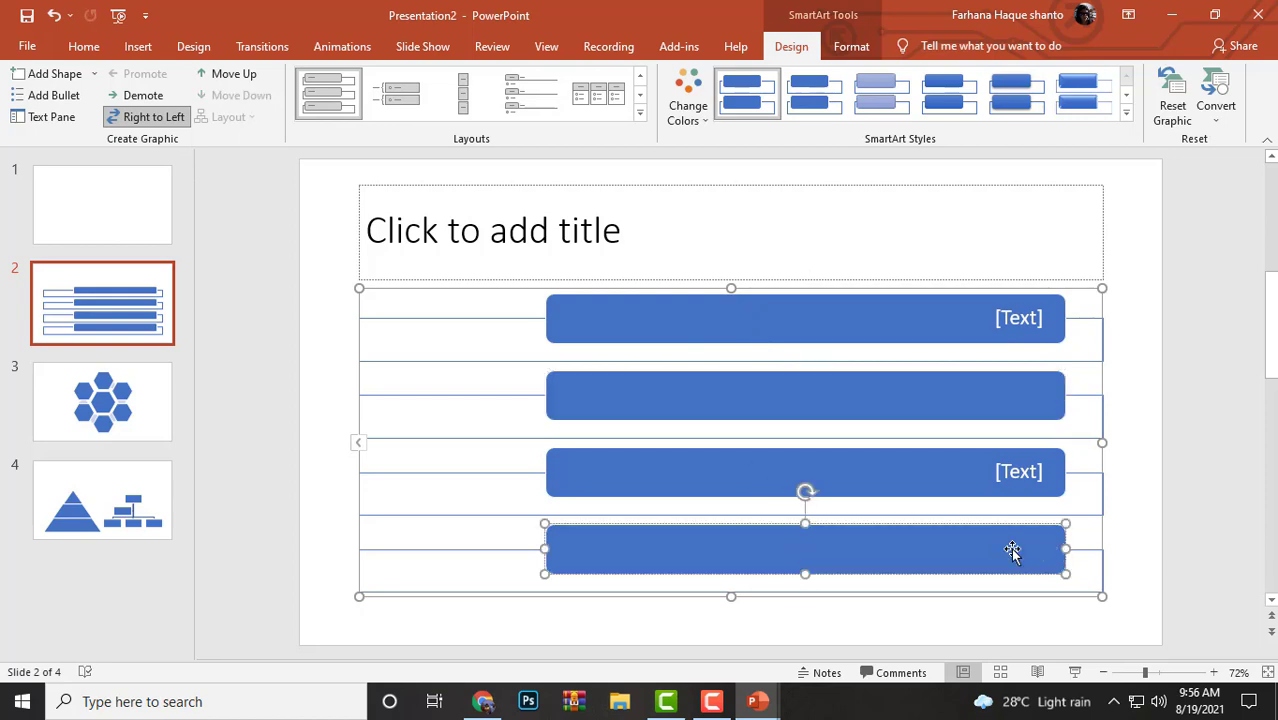
click(1014, 470)
text(3)
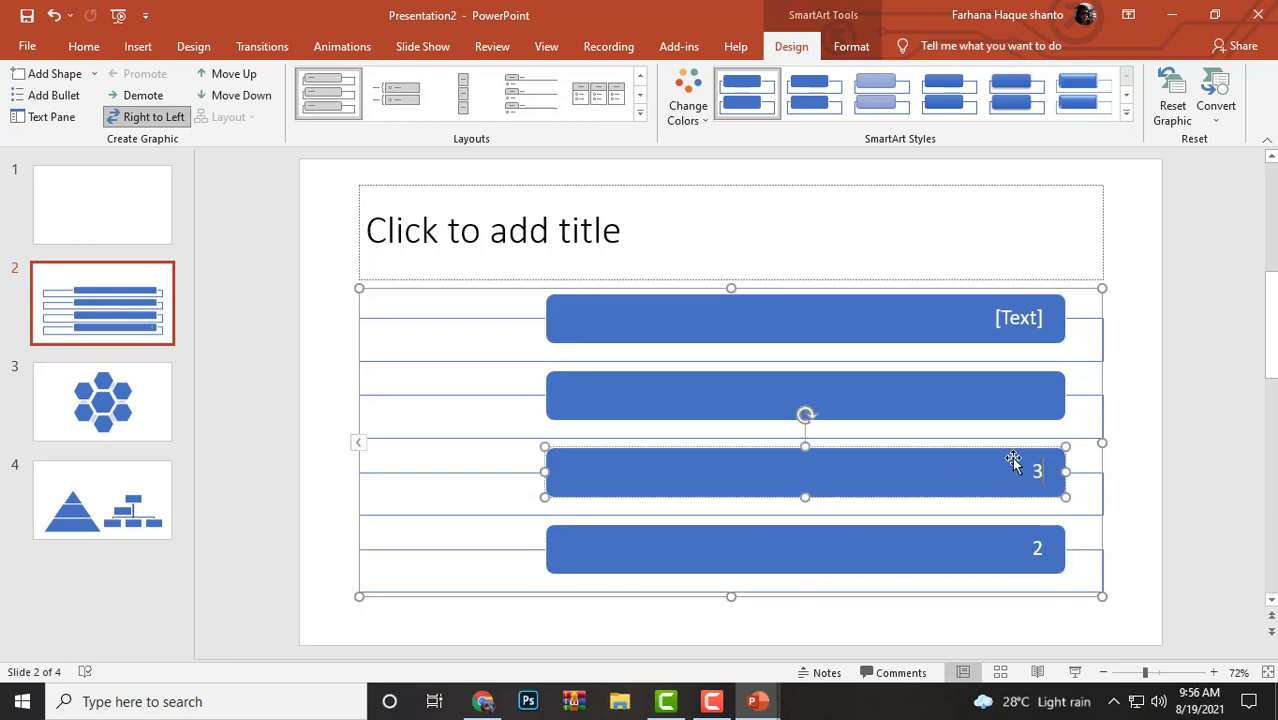
click(1024, 400)
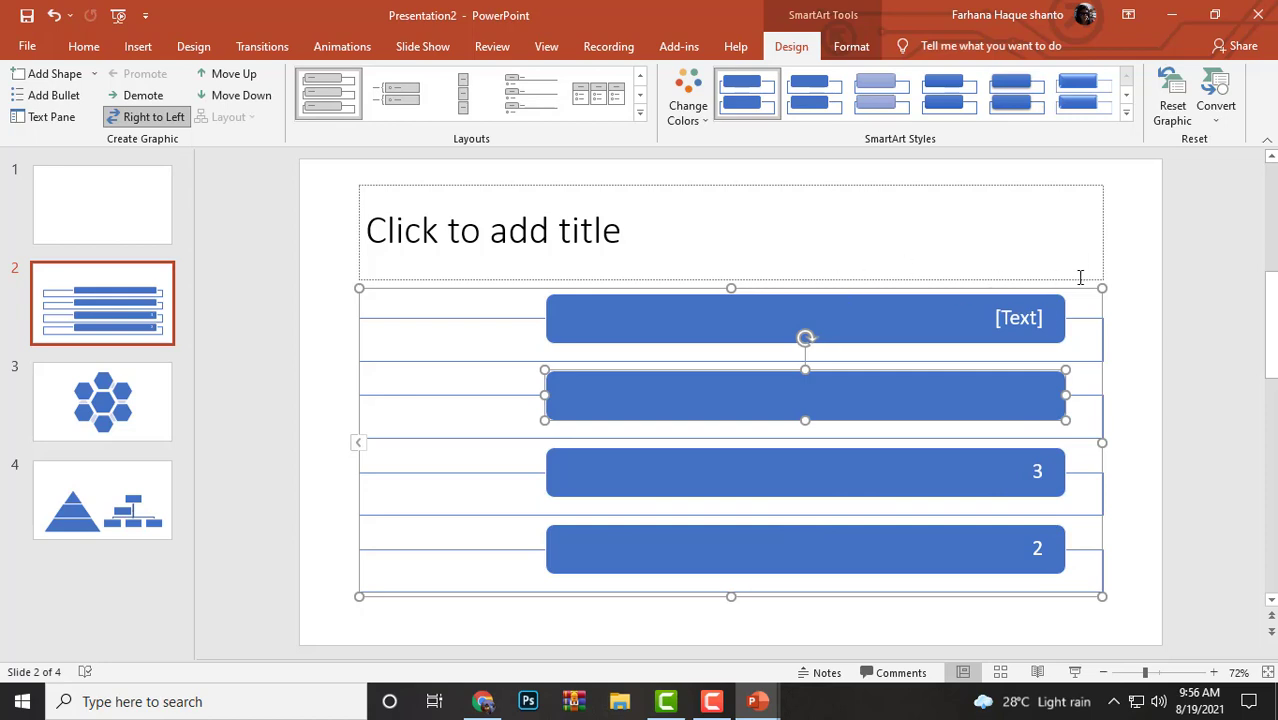
click(1033, 315)
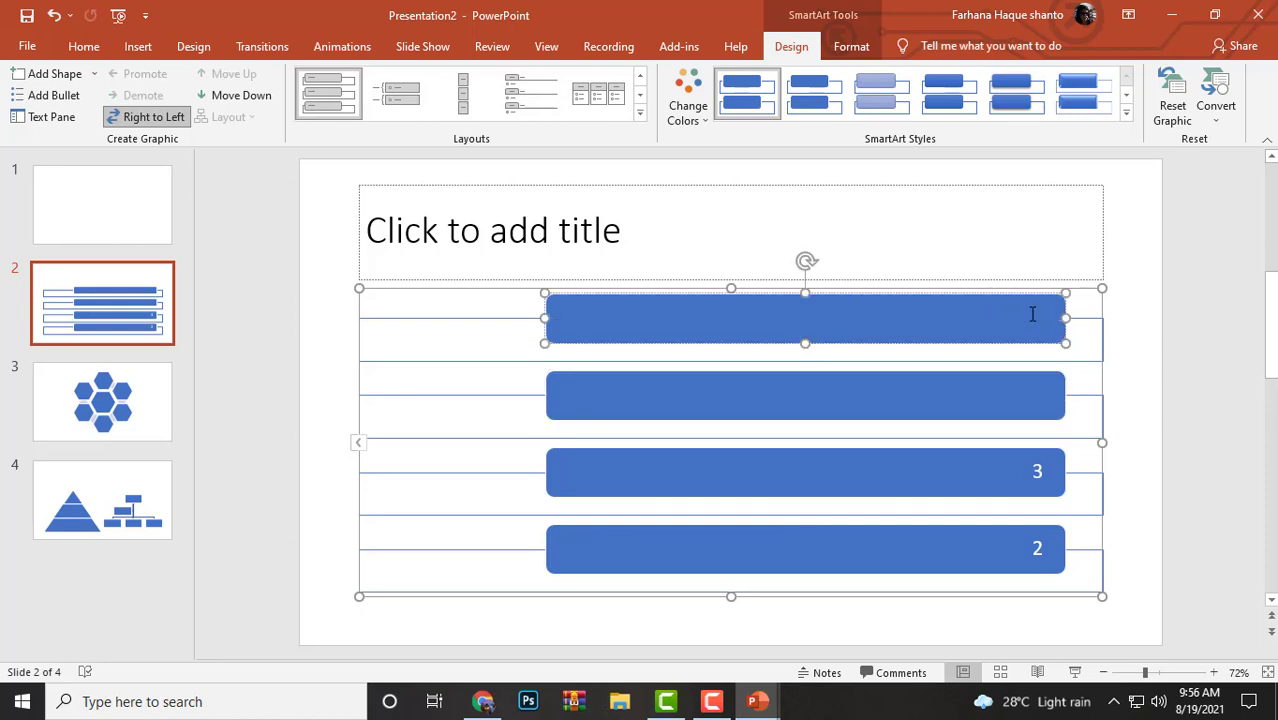
text(1)
Reorder the shapes so the empty one sits on top, followed by 1, 2 and 3.
click(785, 390)
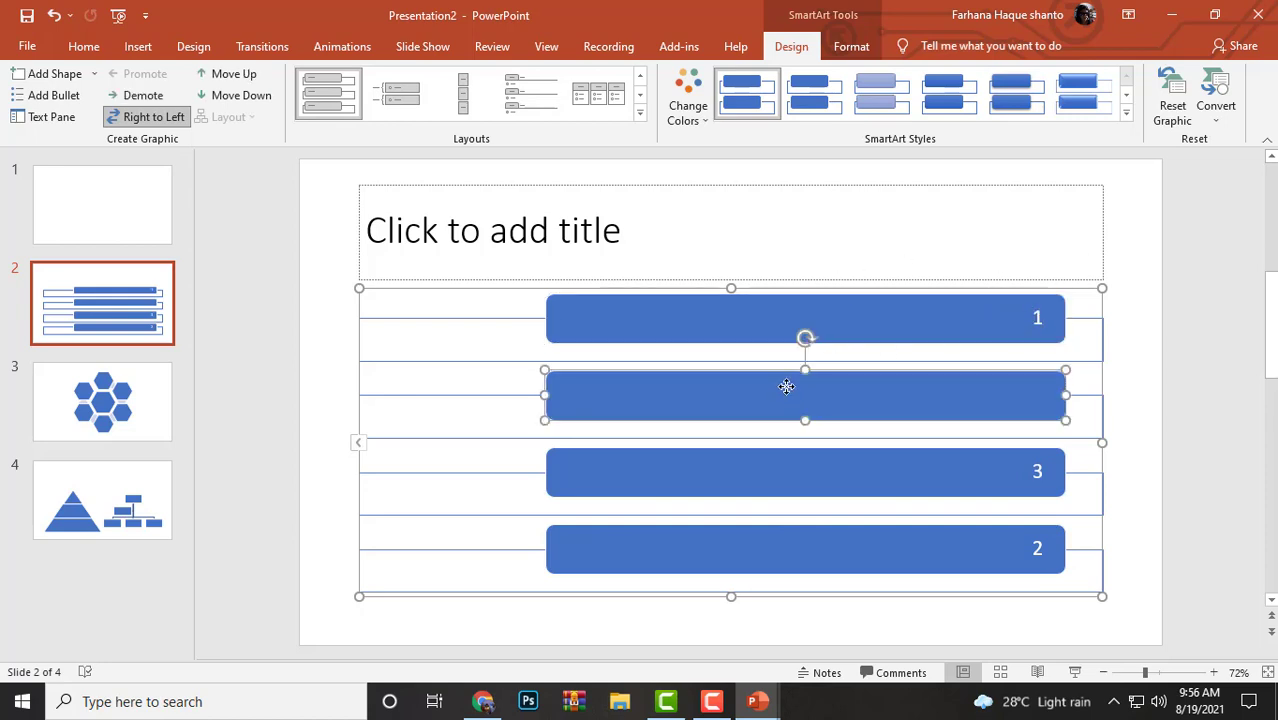
click(228, 75)
click(980, 564)
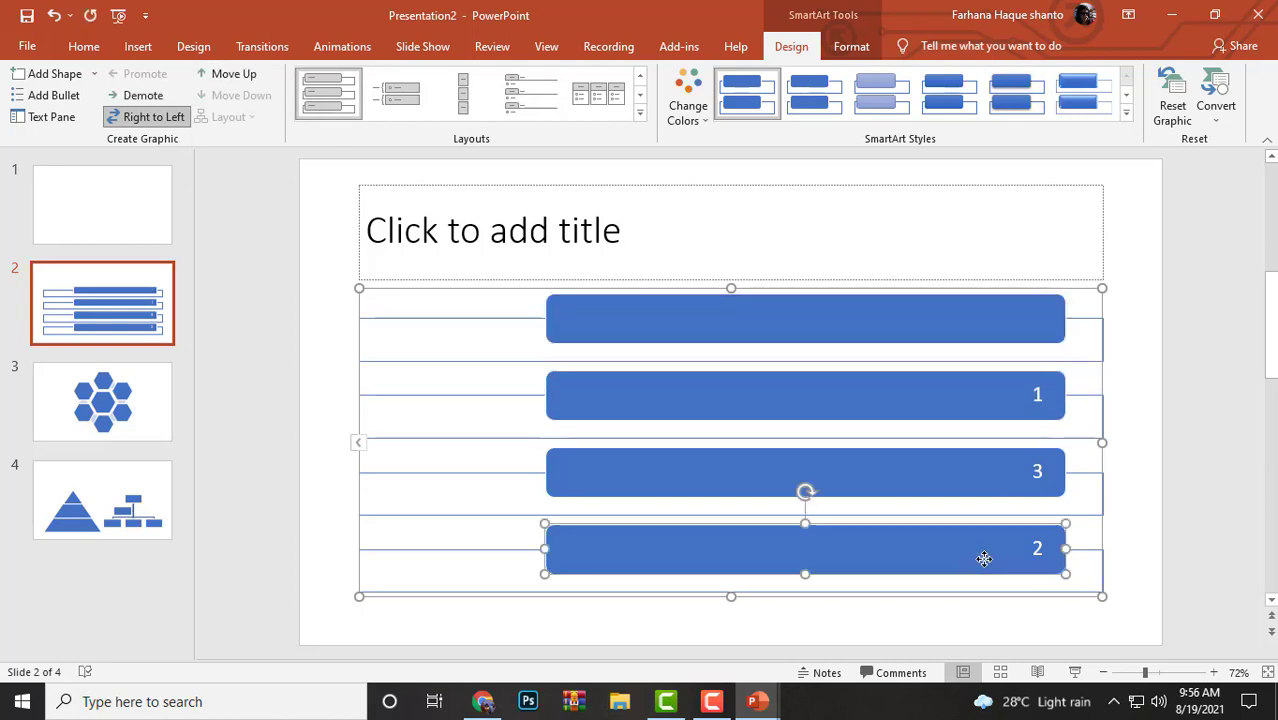
click(240, 75)
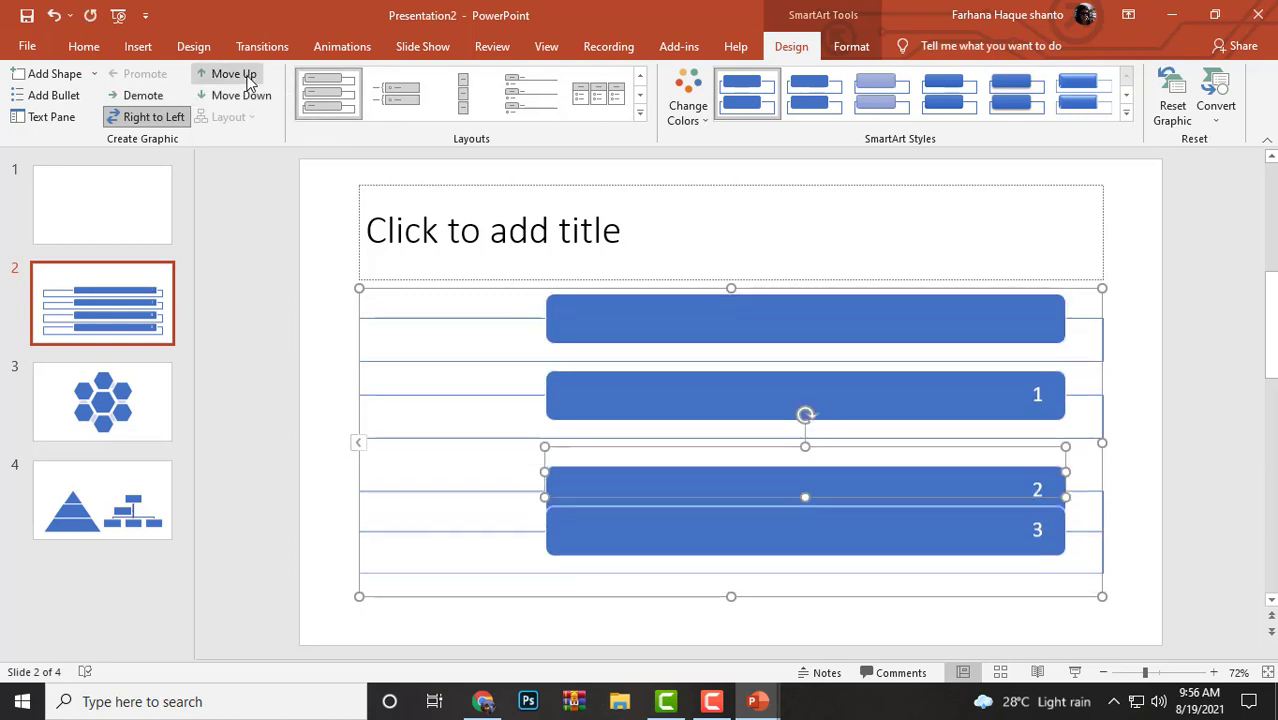
click(1150, 442)
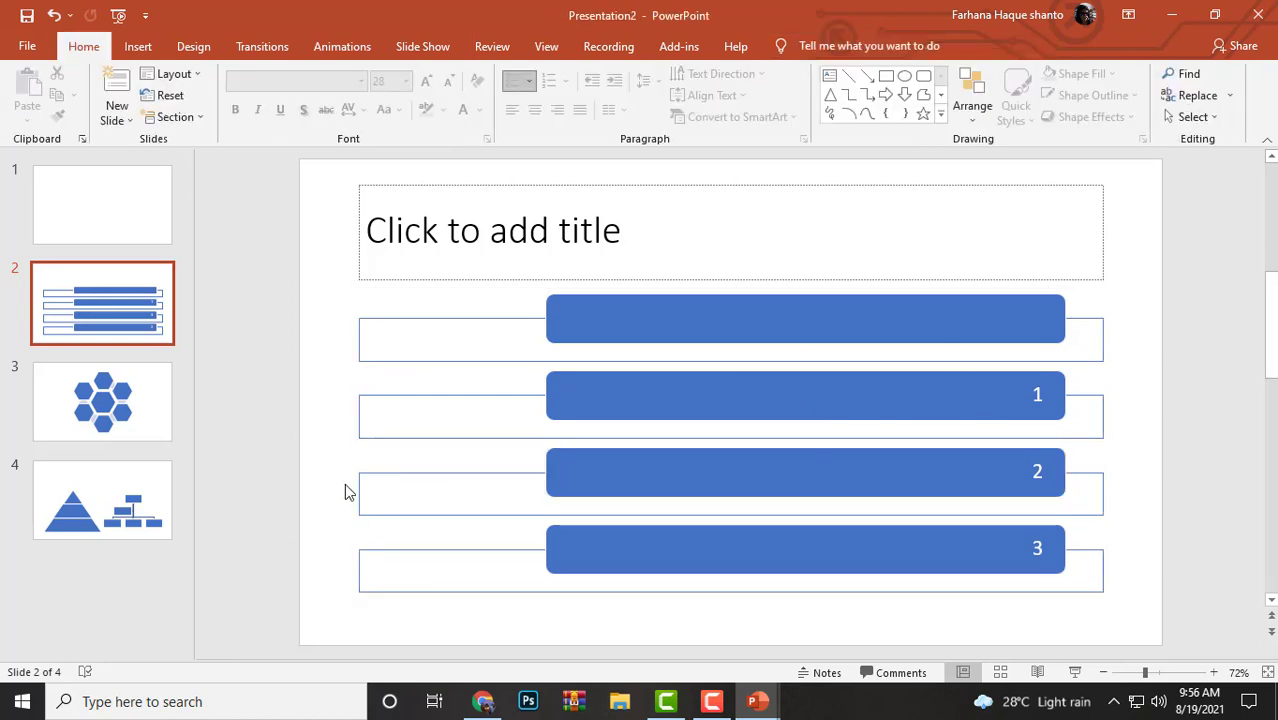
click(770, 399)
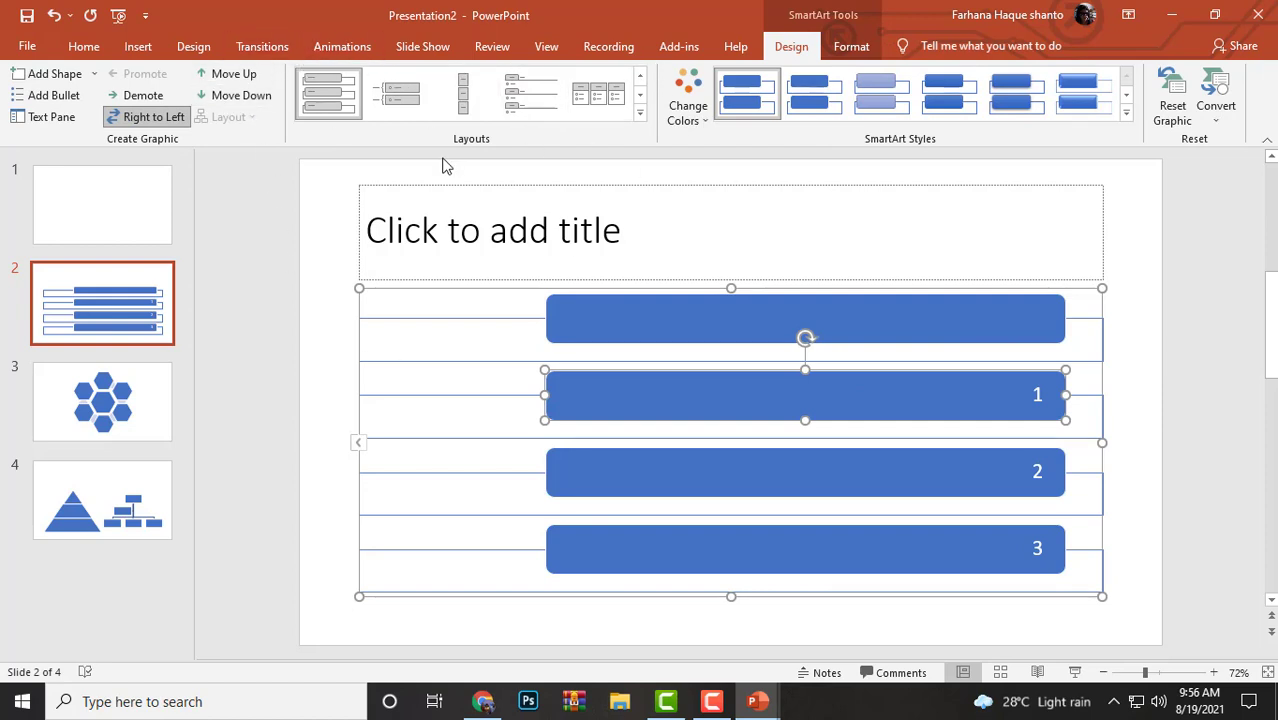
Try the Vertical Picture List layout, then switch to the vertical circle list layout.
click(643, 118)
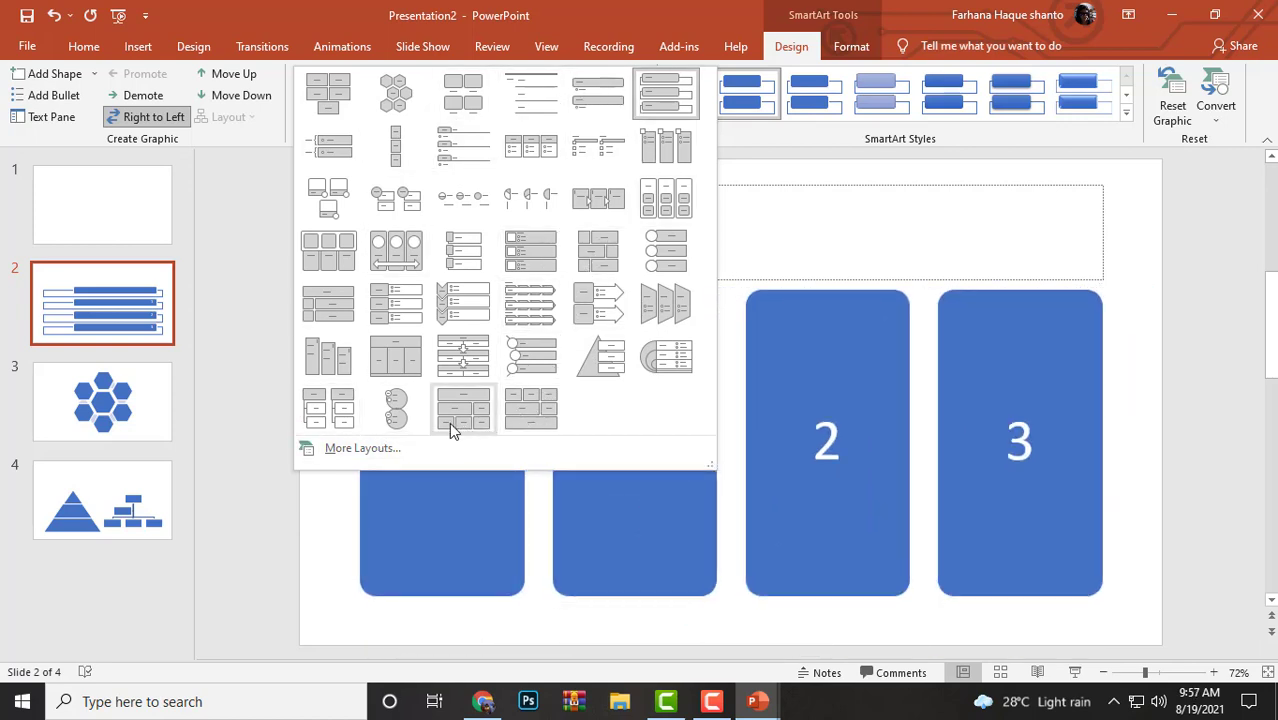
click(527, 248)
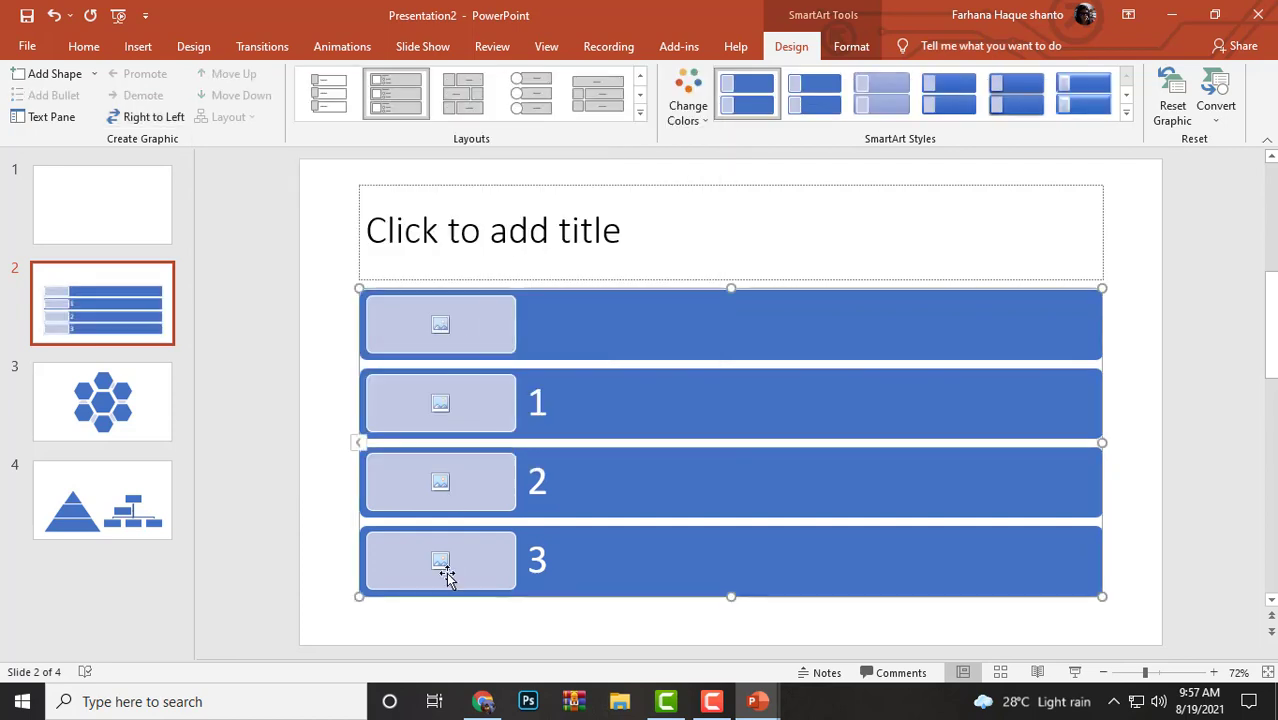
click(640, 112)
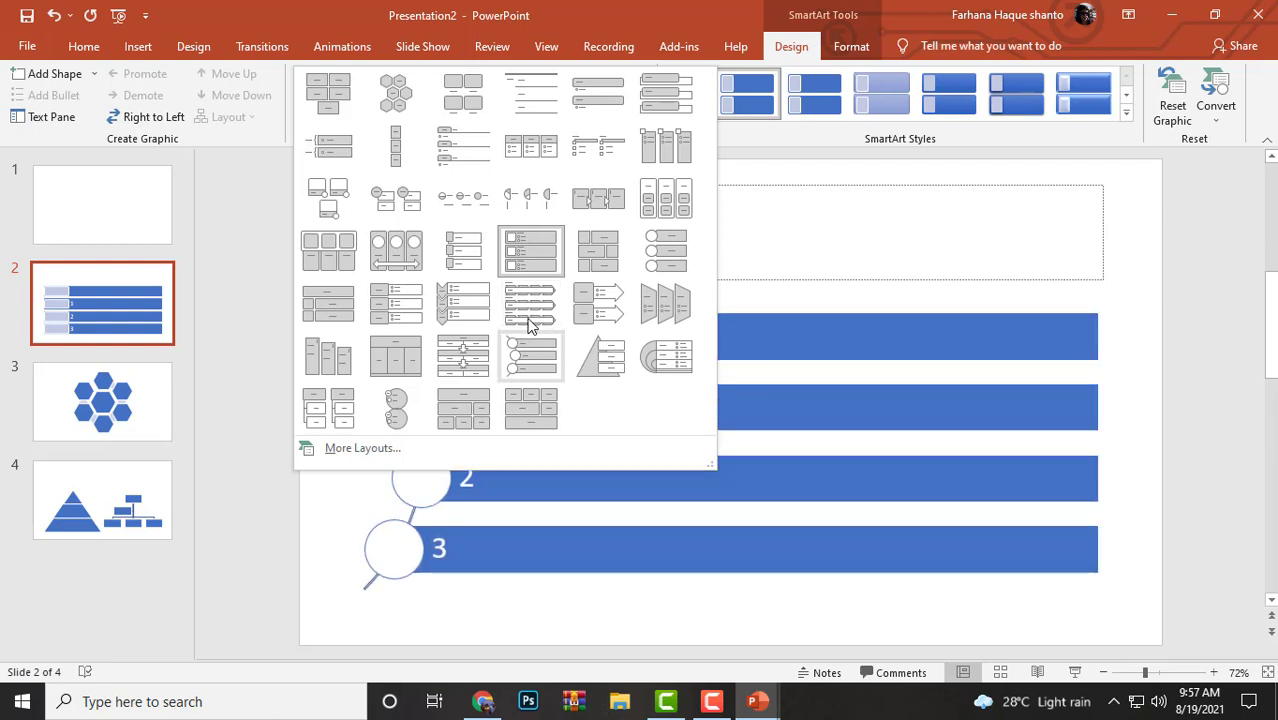
click(532, 364)
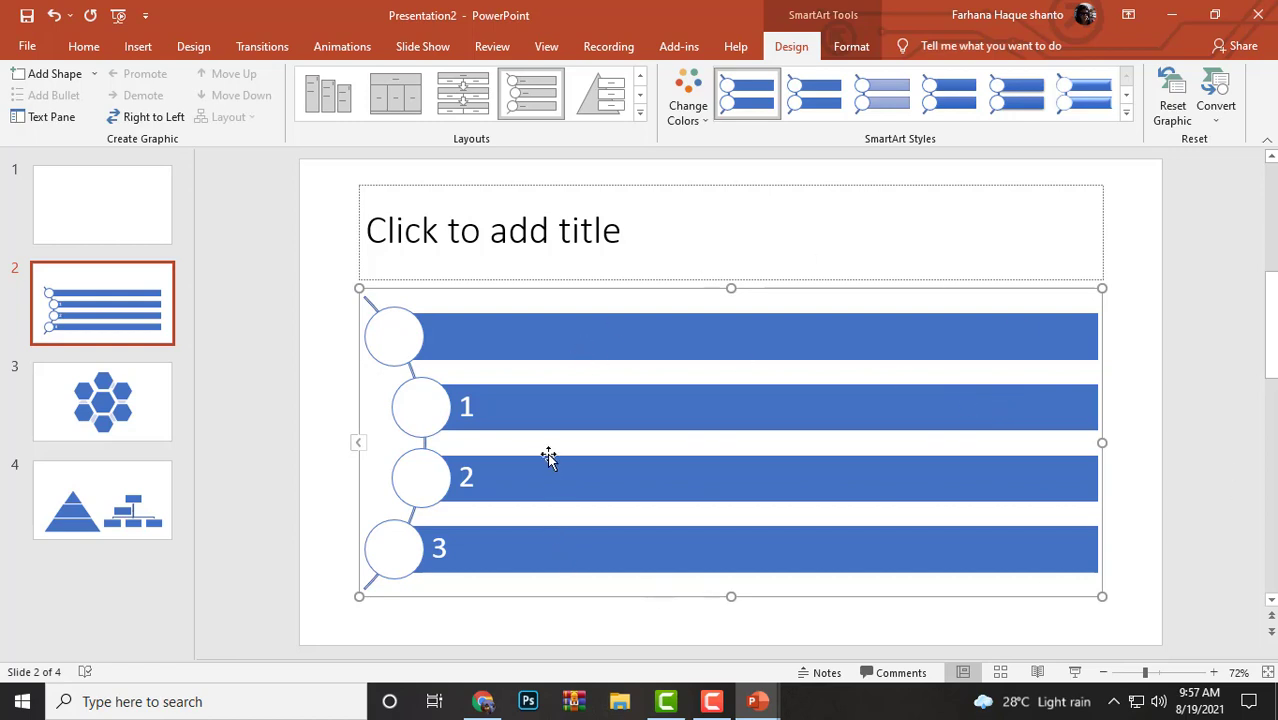
Apply the Colorful scheme giving orange, grey, yellow and blue bars.
click(701, 126)
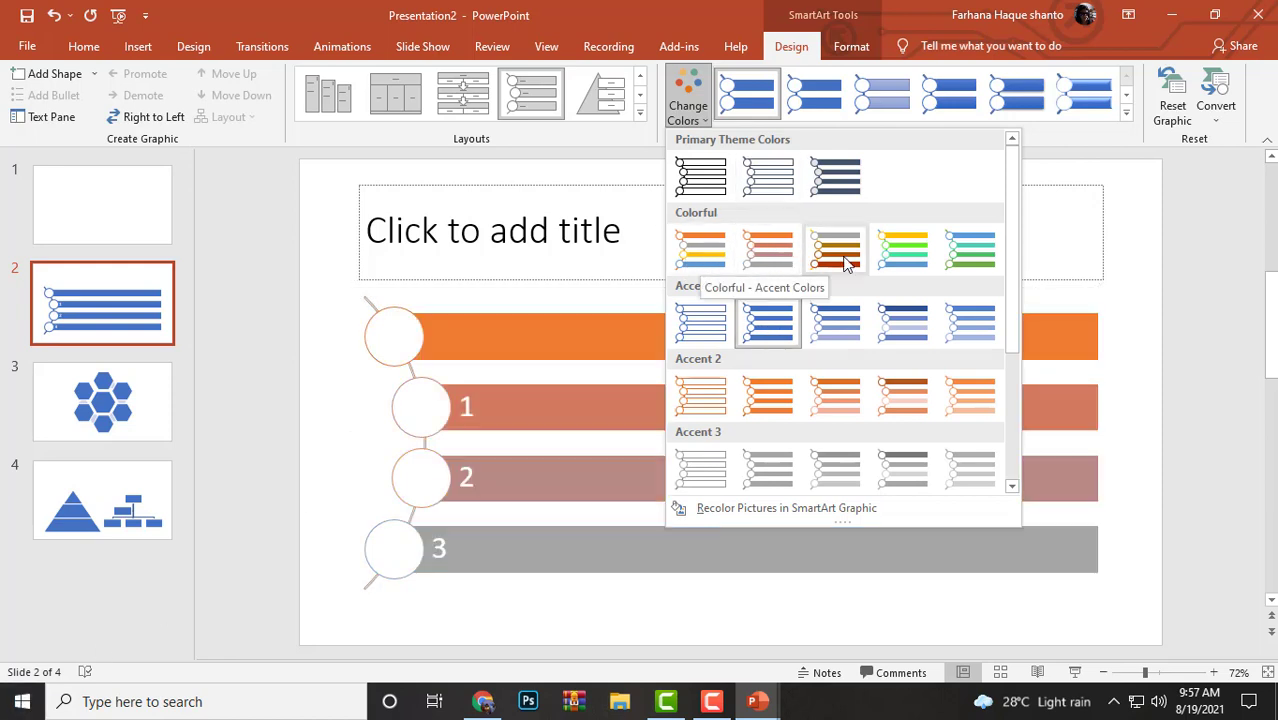
click(716, 258)
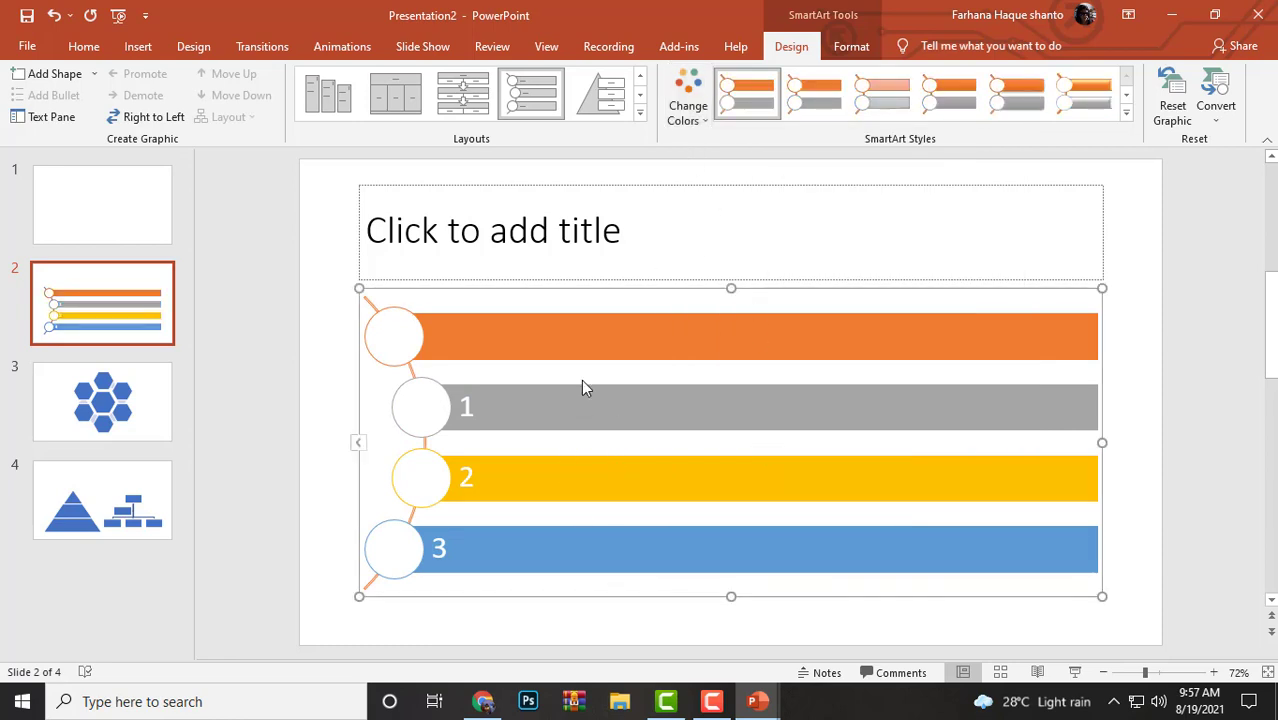
click(611, 418)
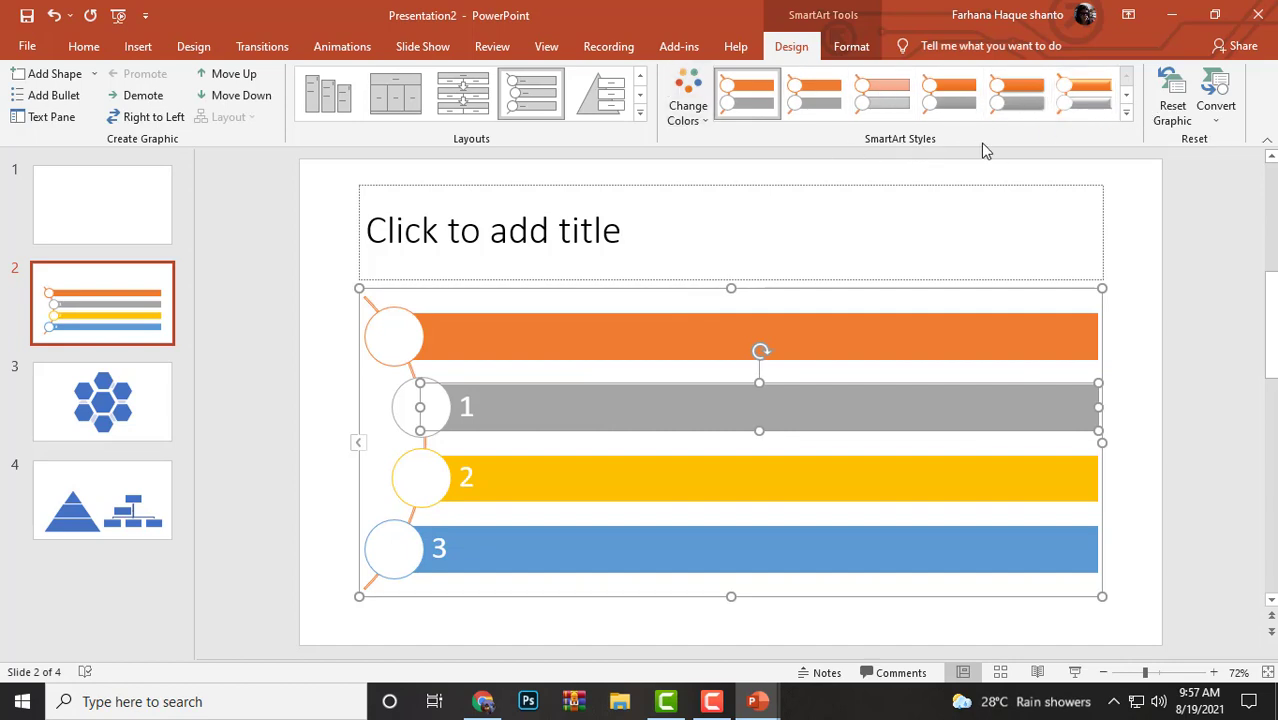
Apply a 3-D style from the SmartArt Styles gallery to the slide 2 list.
click(1126, 118)
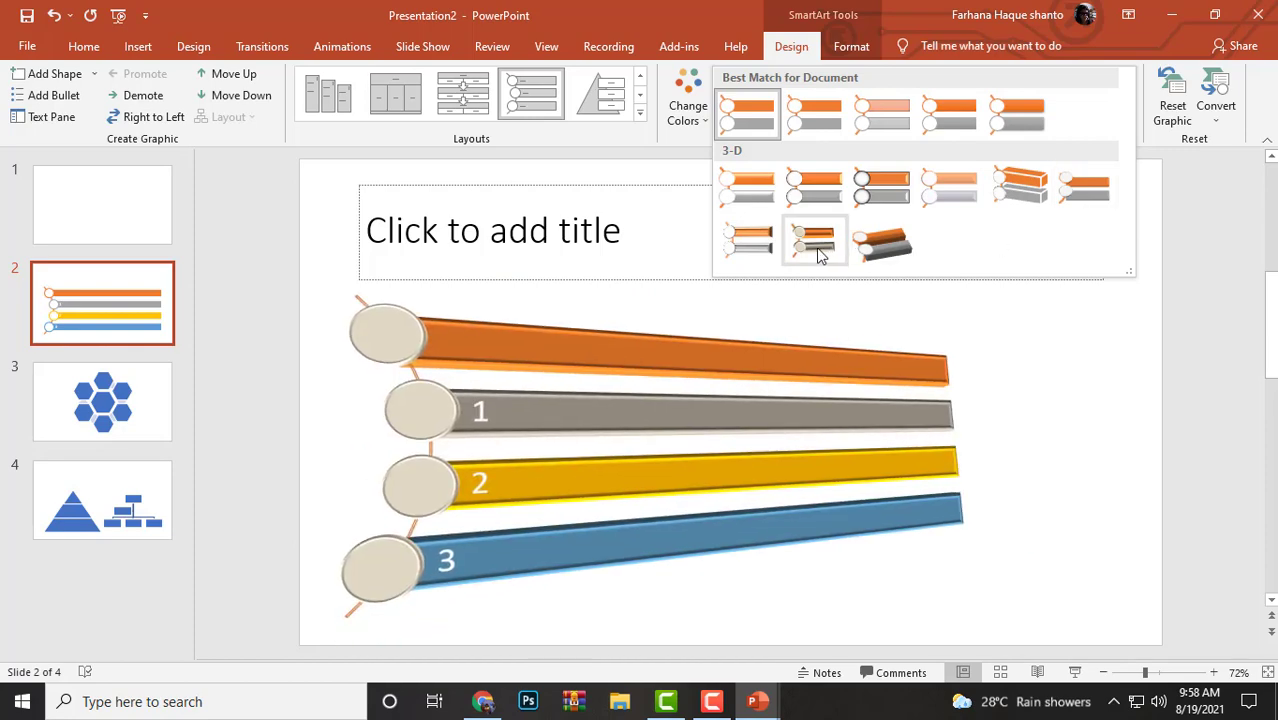
click(740, 253)
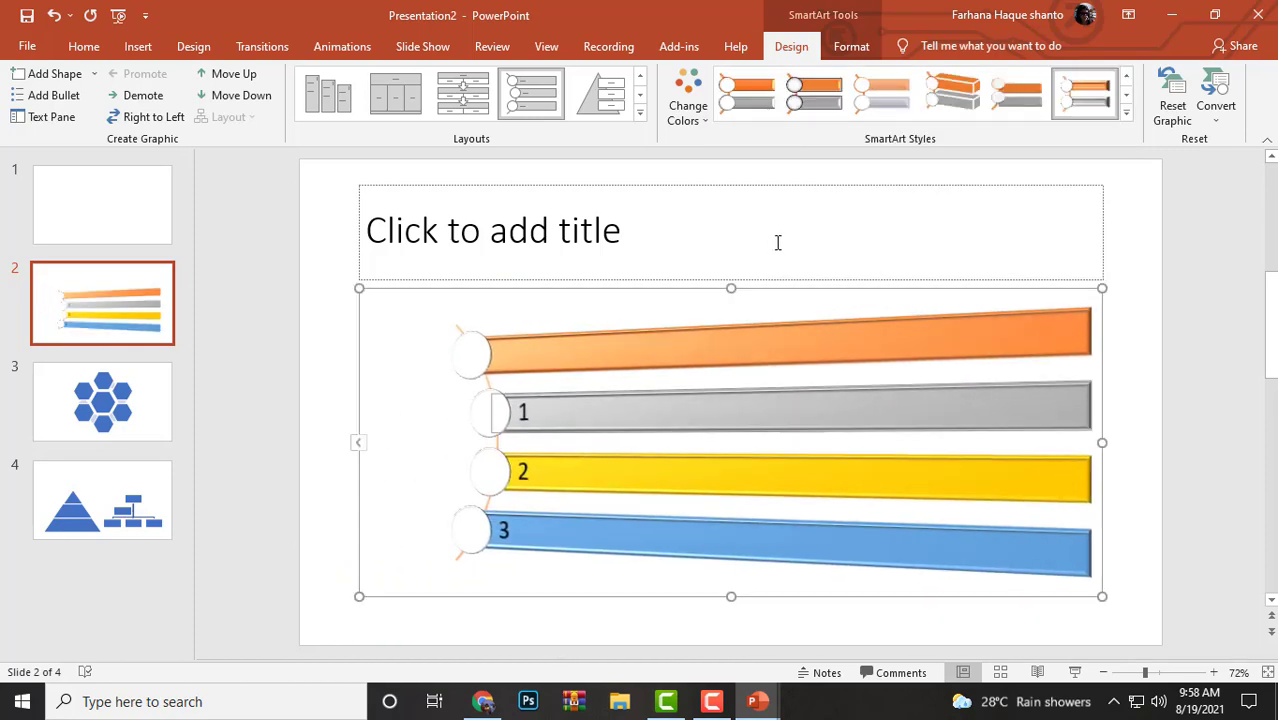
click(913, 253)
click(445, 340)
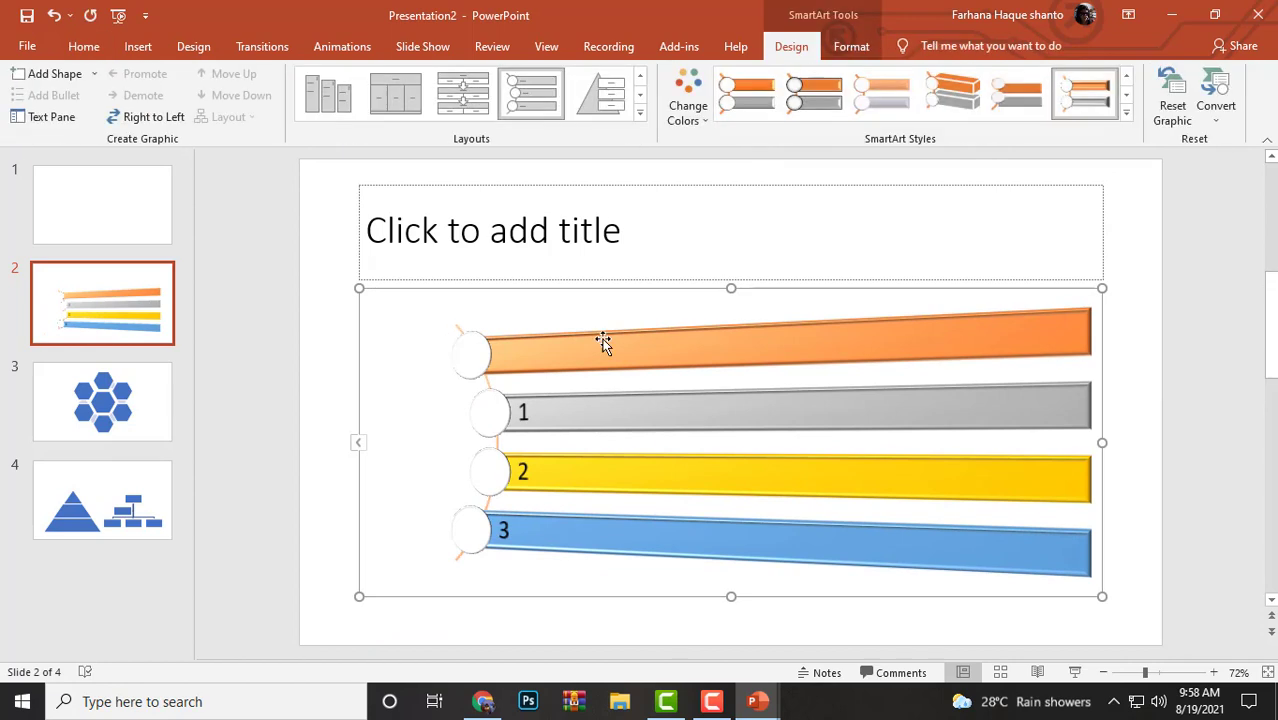
Reset the graphic and apply the last glossy 3-D style, turning all four bars blue.
click(1172, 112)
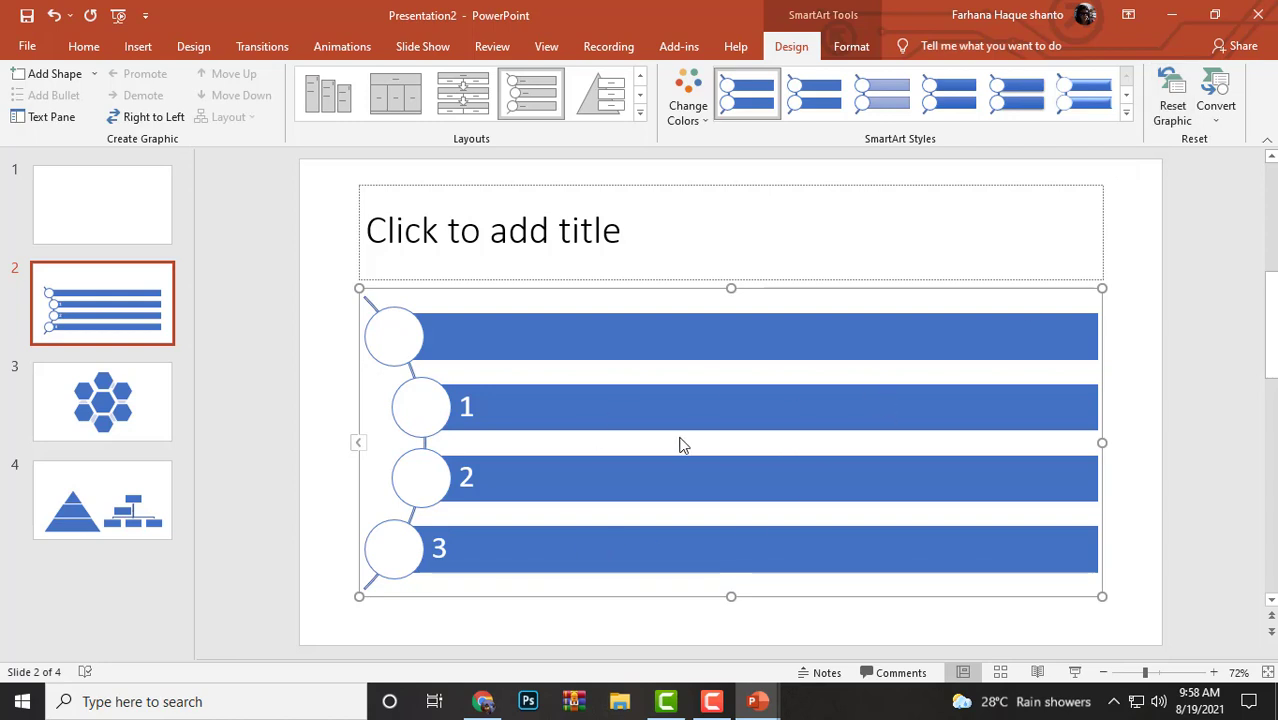
click(1084, 94)
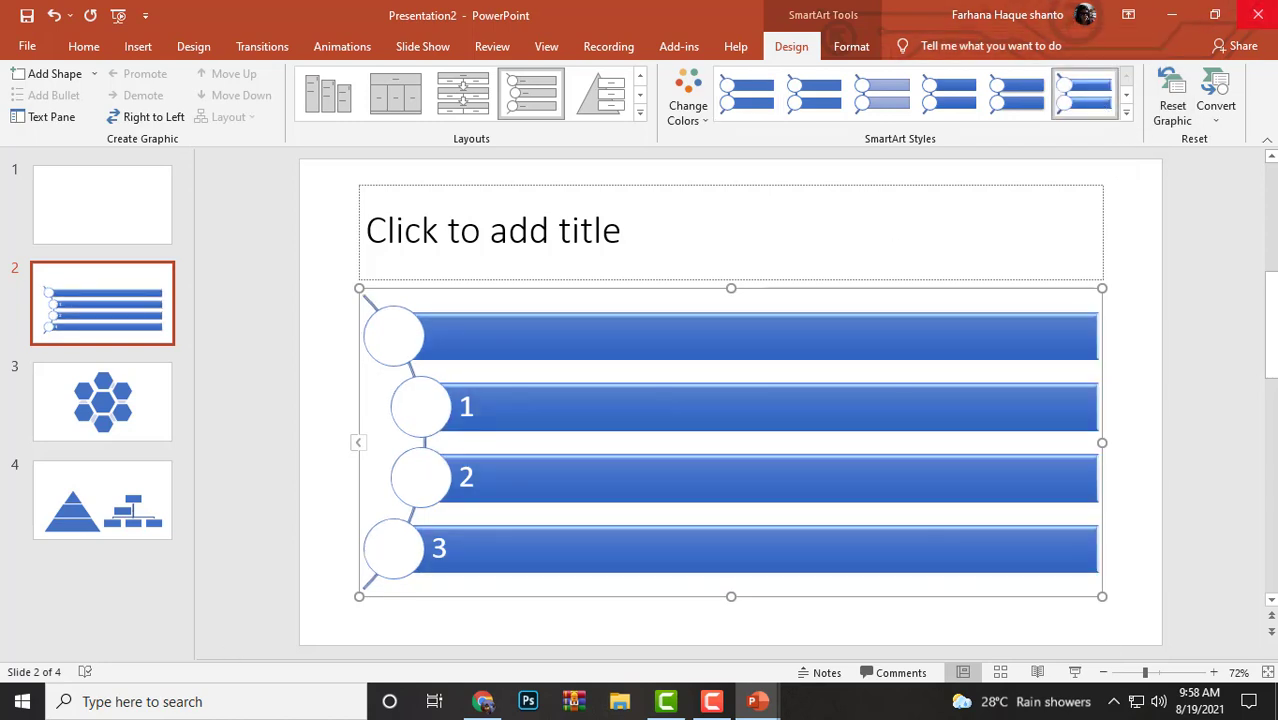
click(1225, 120)
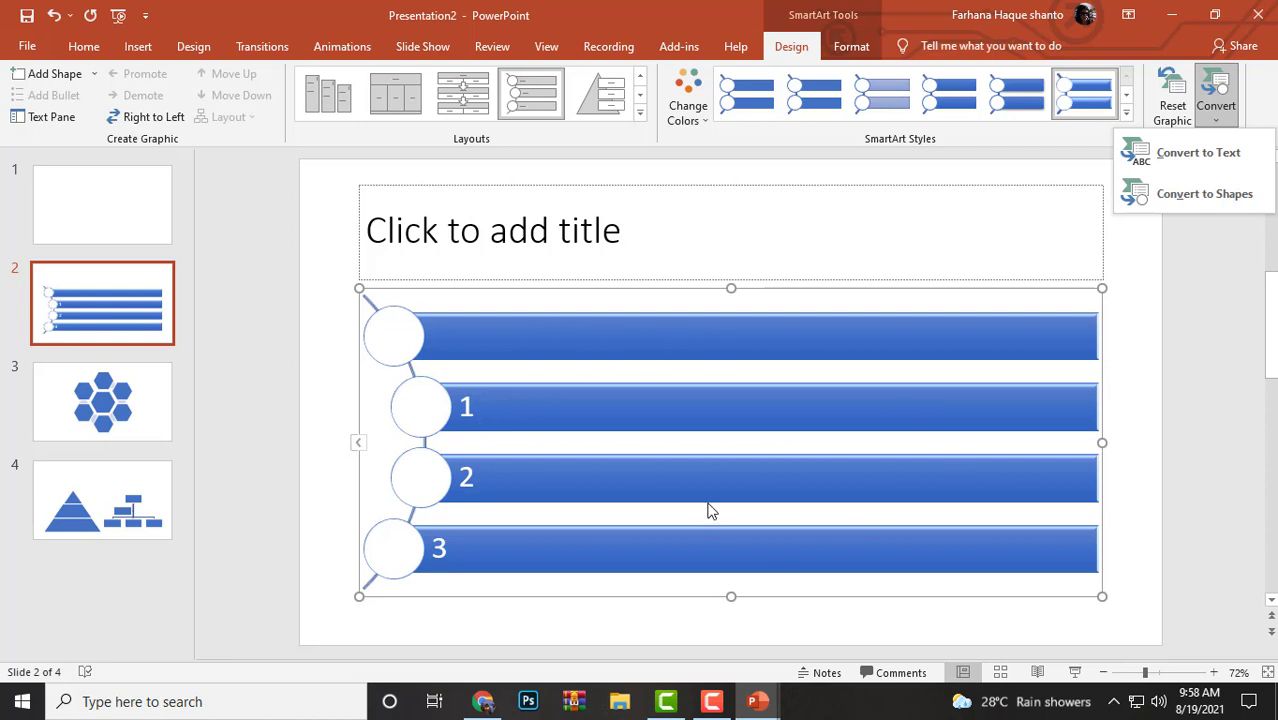
click(850, 47)
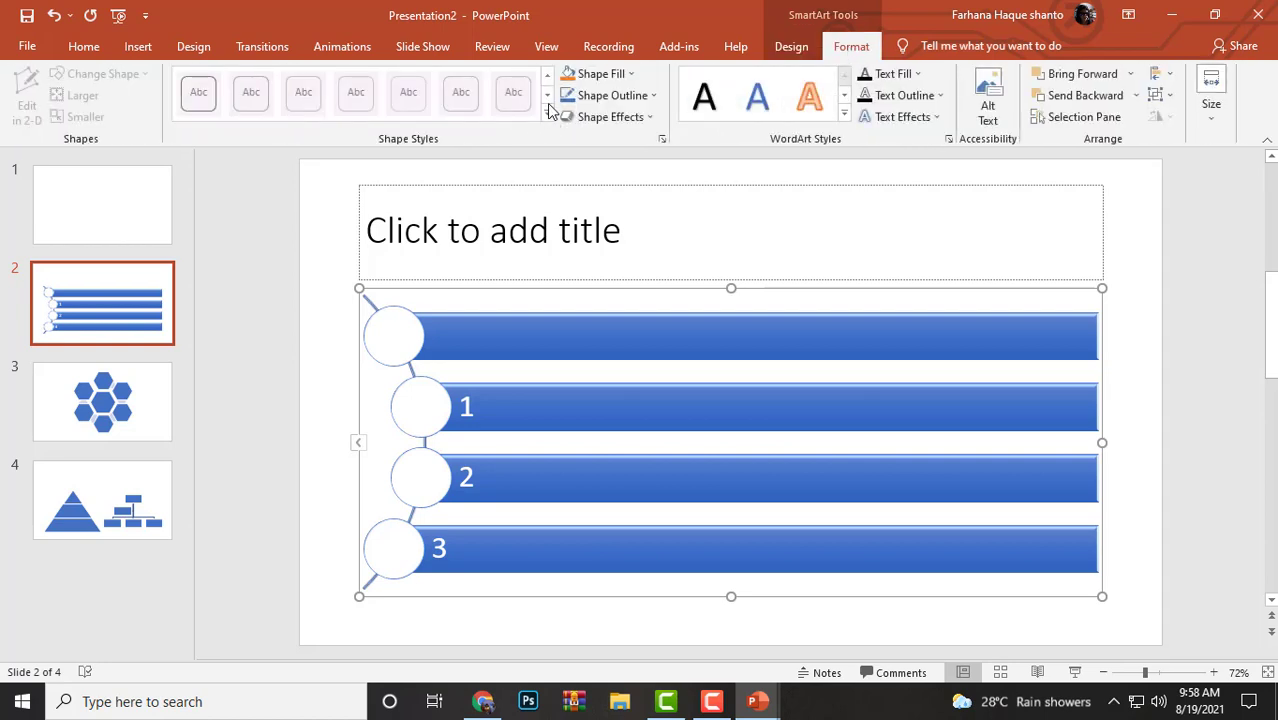
Apply the yellow shape style to the top blank bar of the list.
click(517, 428)
click(557, 340)
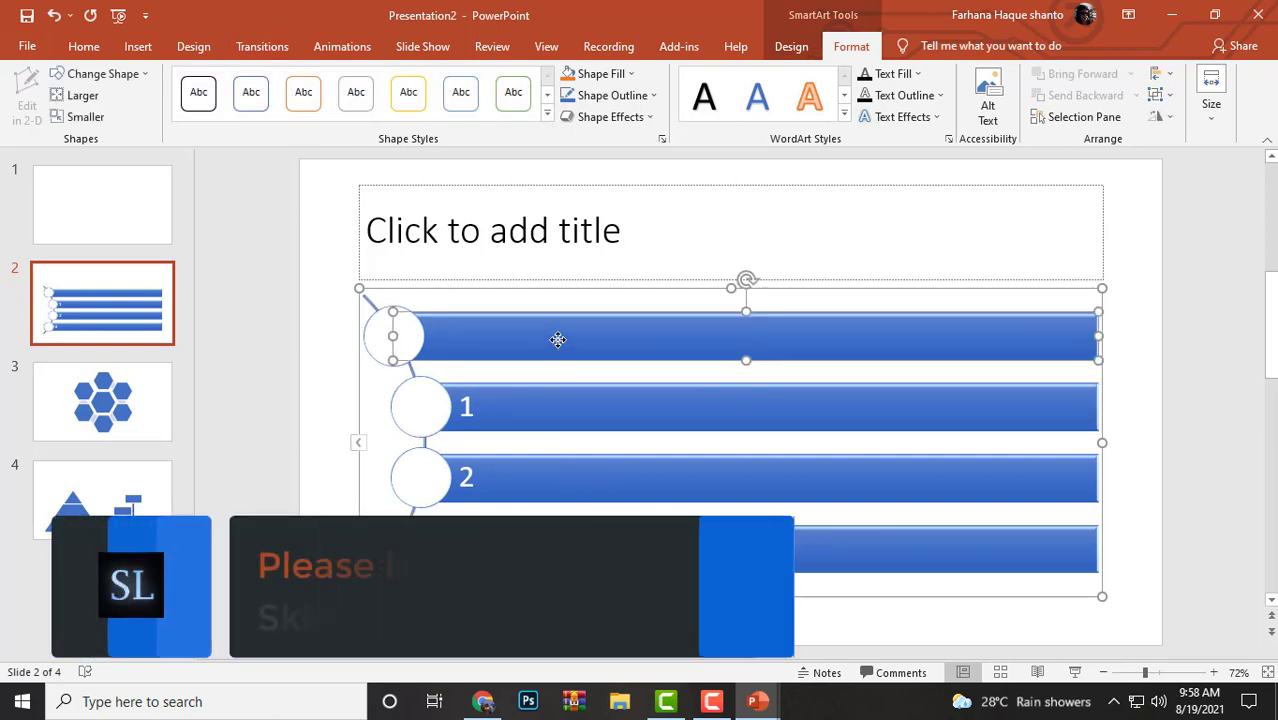
click(547, 117)
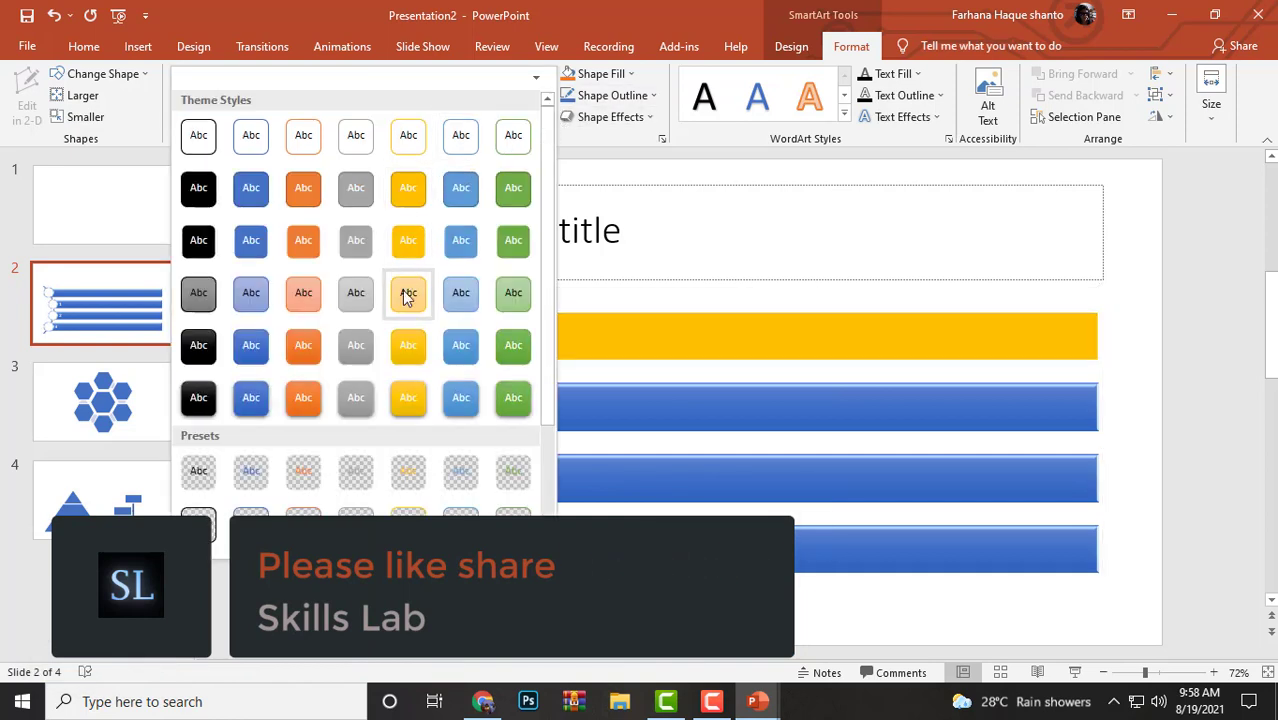
click(414, 401)
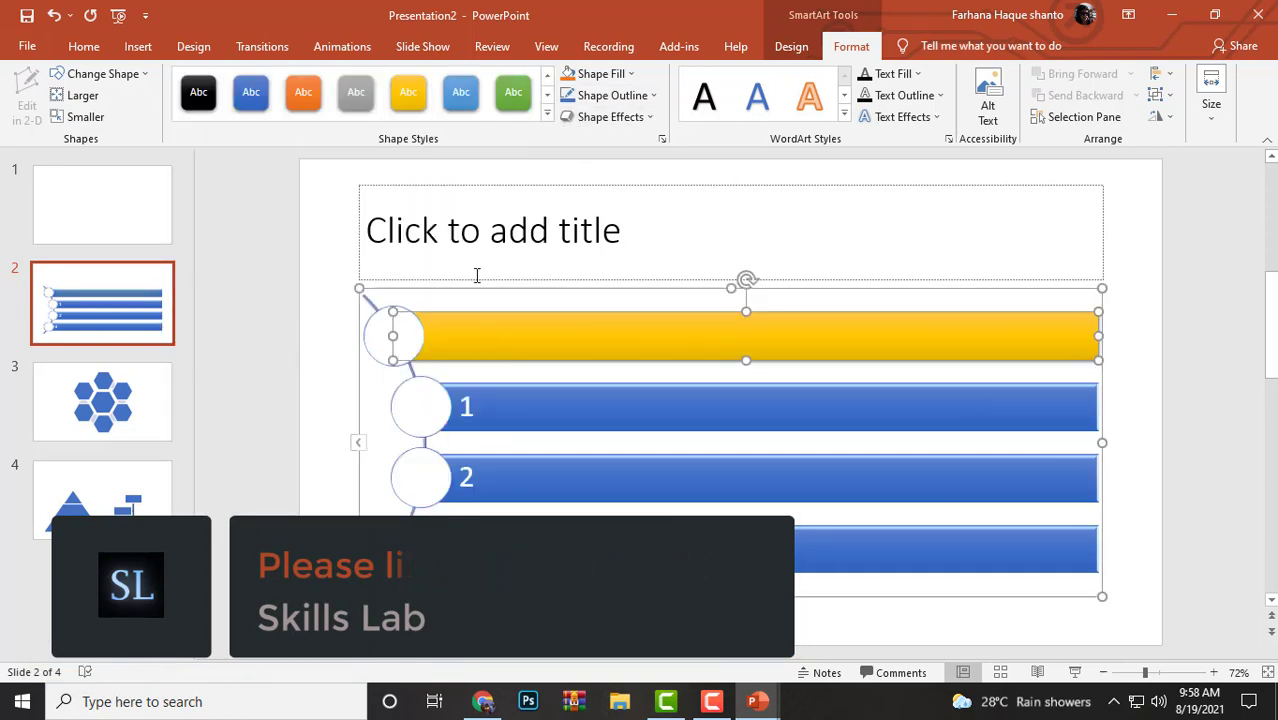
Select bar 1 and view the Change Shape options, leaving its shape unchanged.
click(501, 399)
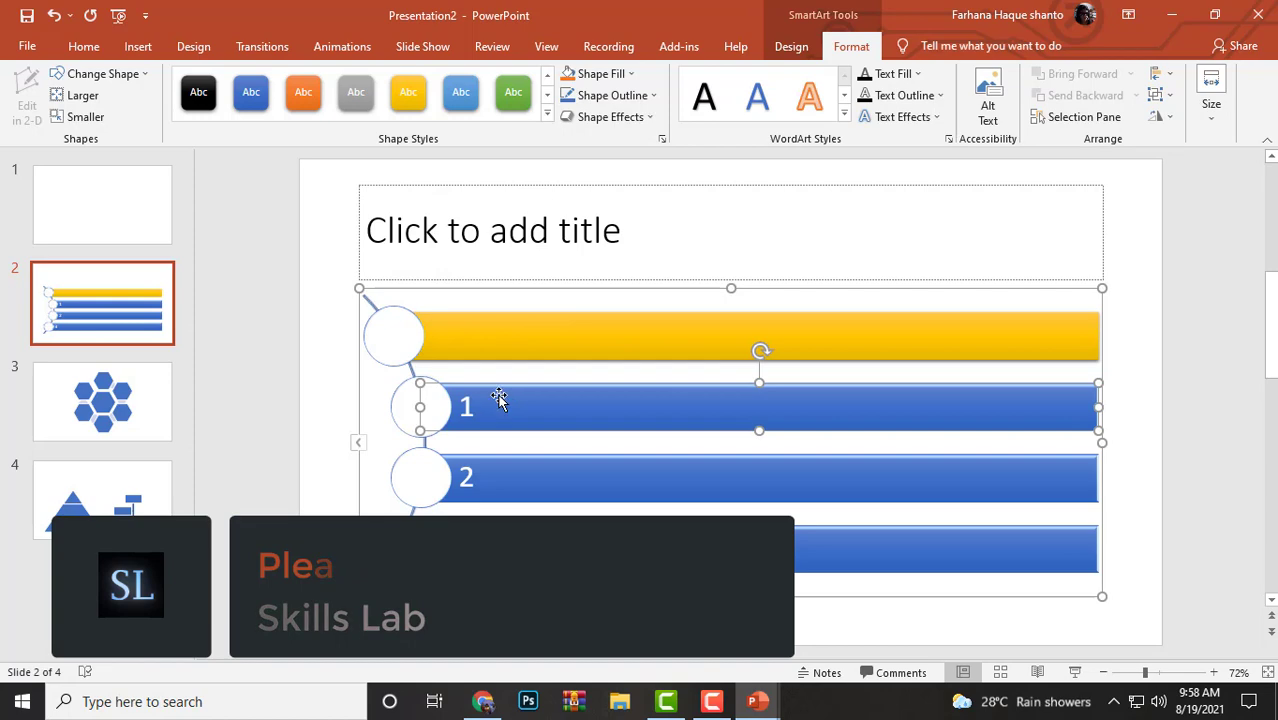
click(100, 73)
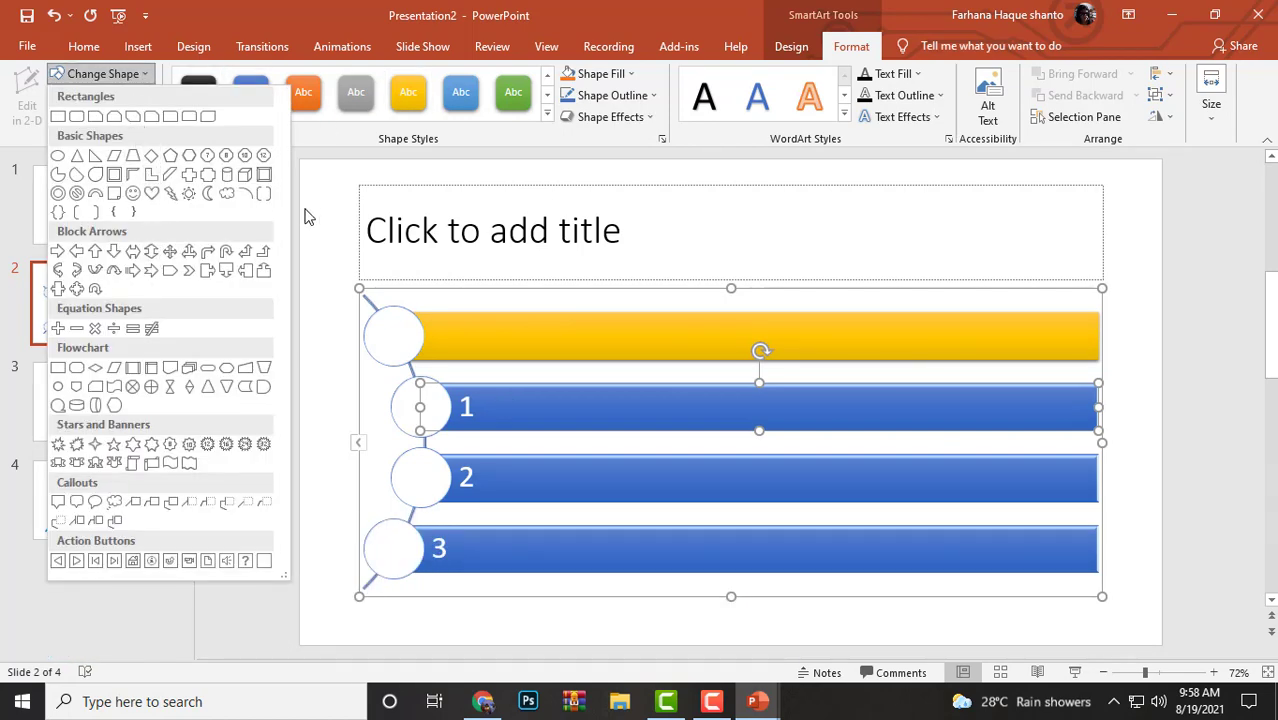
click(308, 217)
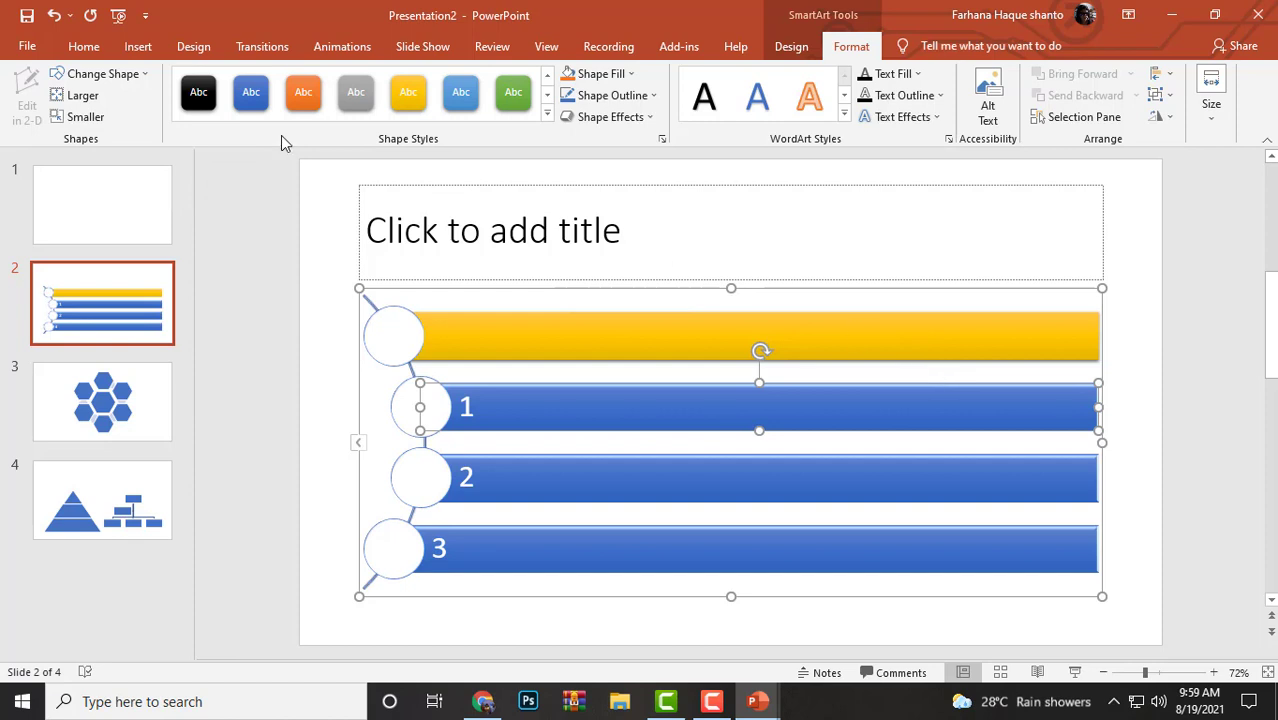
Give bar 1 the green Intense Effect shape style and an orange glow.
click(560, 117)
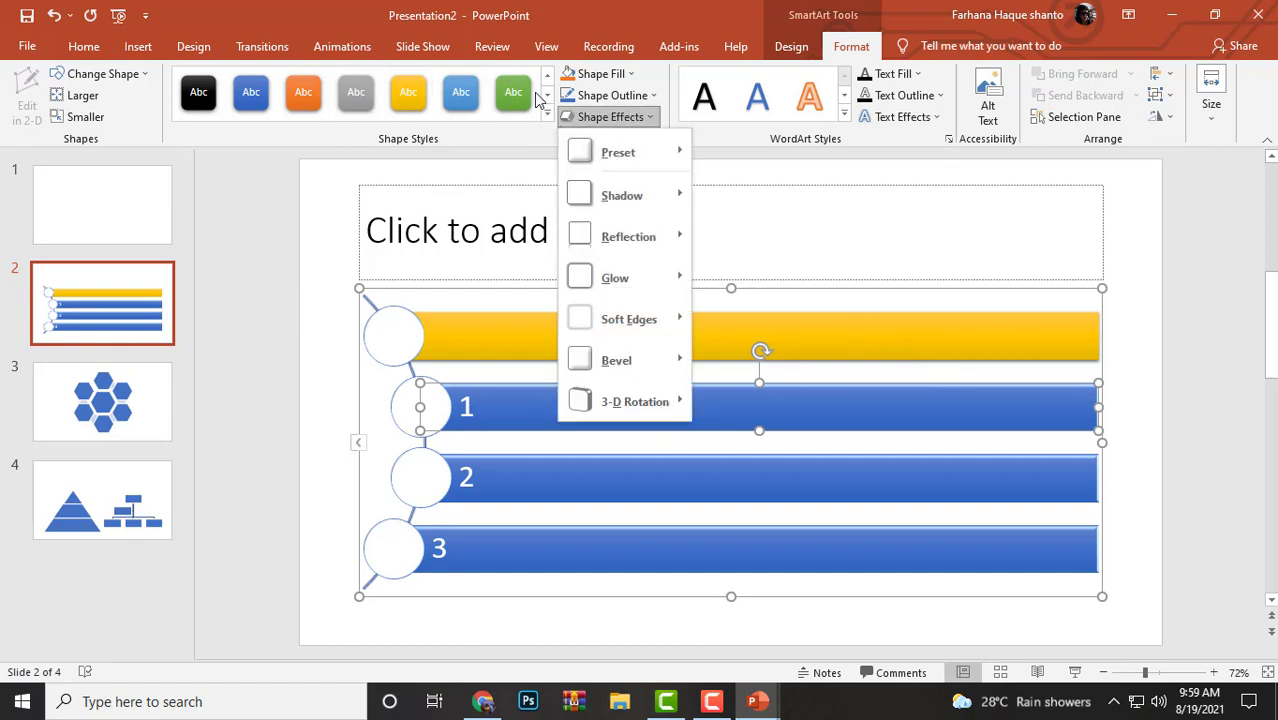
click(530, 96)
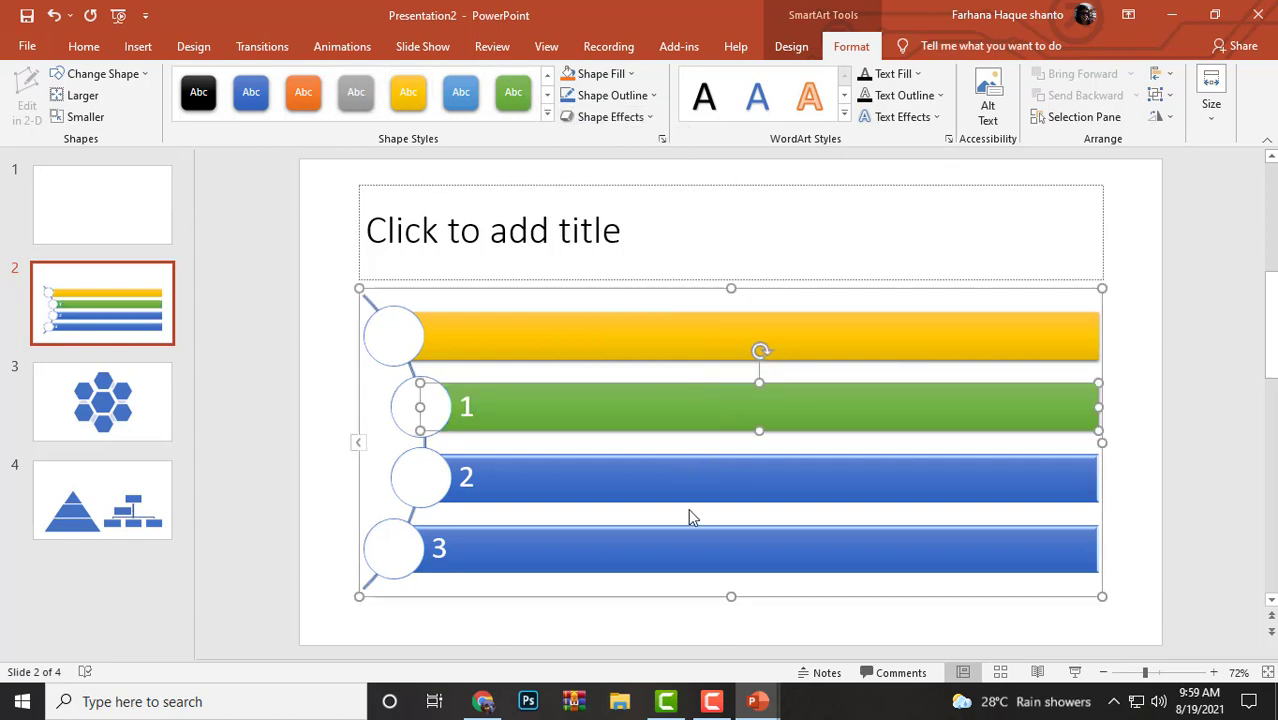
click(626, 80)
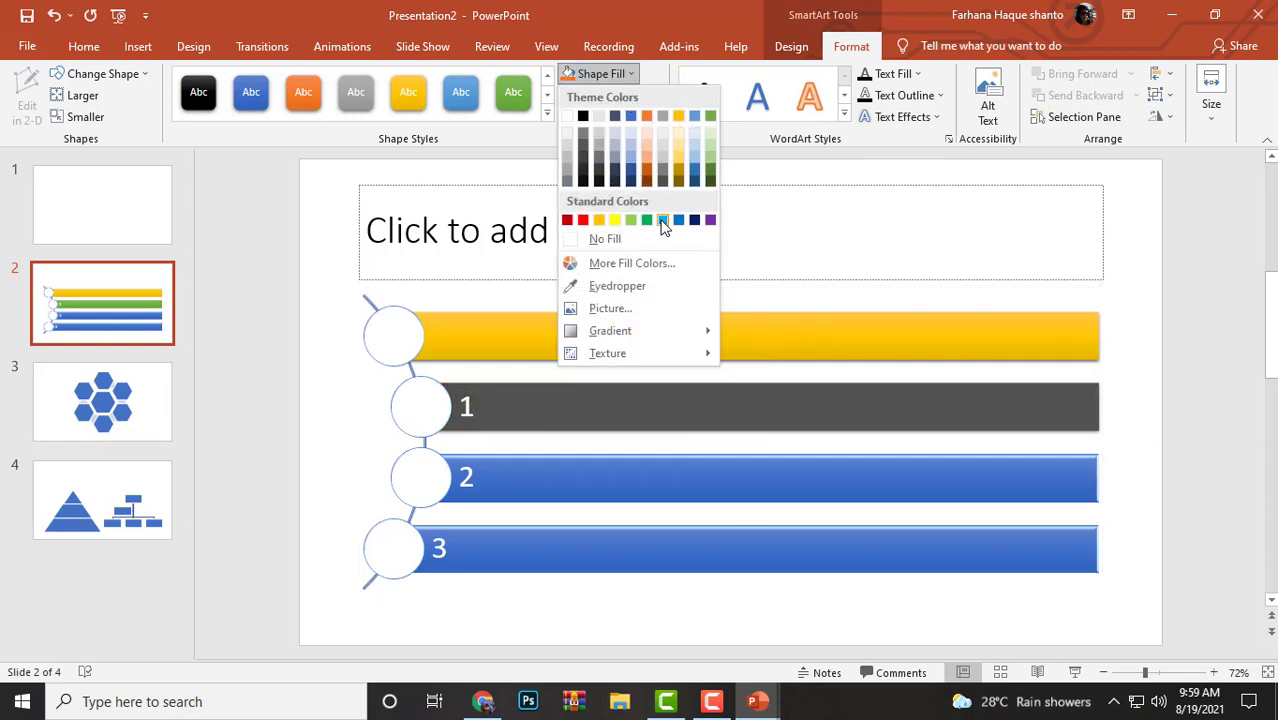
click(840, 244)
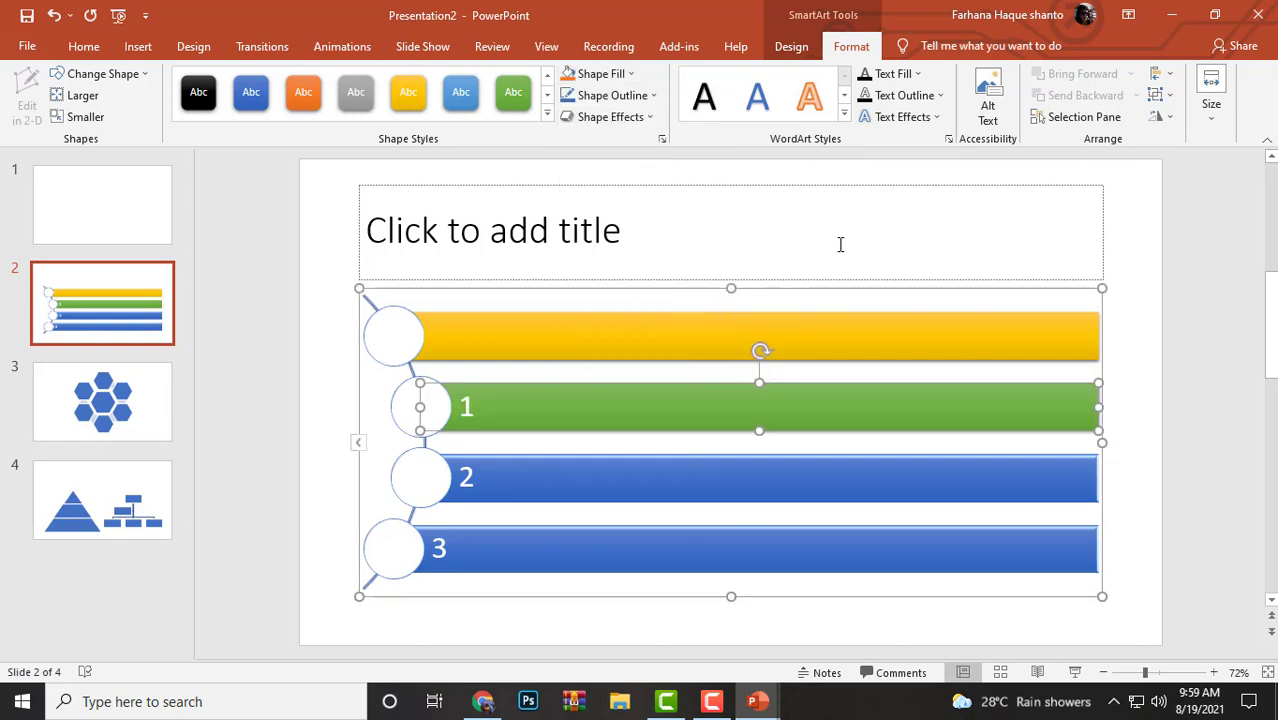
click(656, 120)
mouse_move(615, 278)
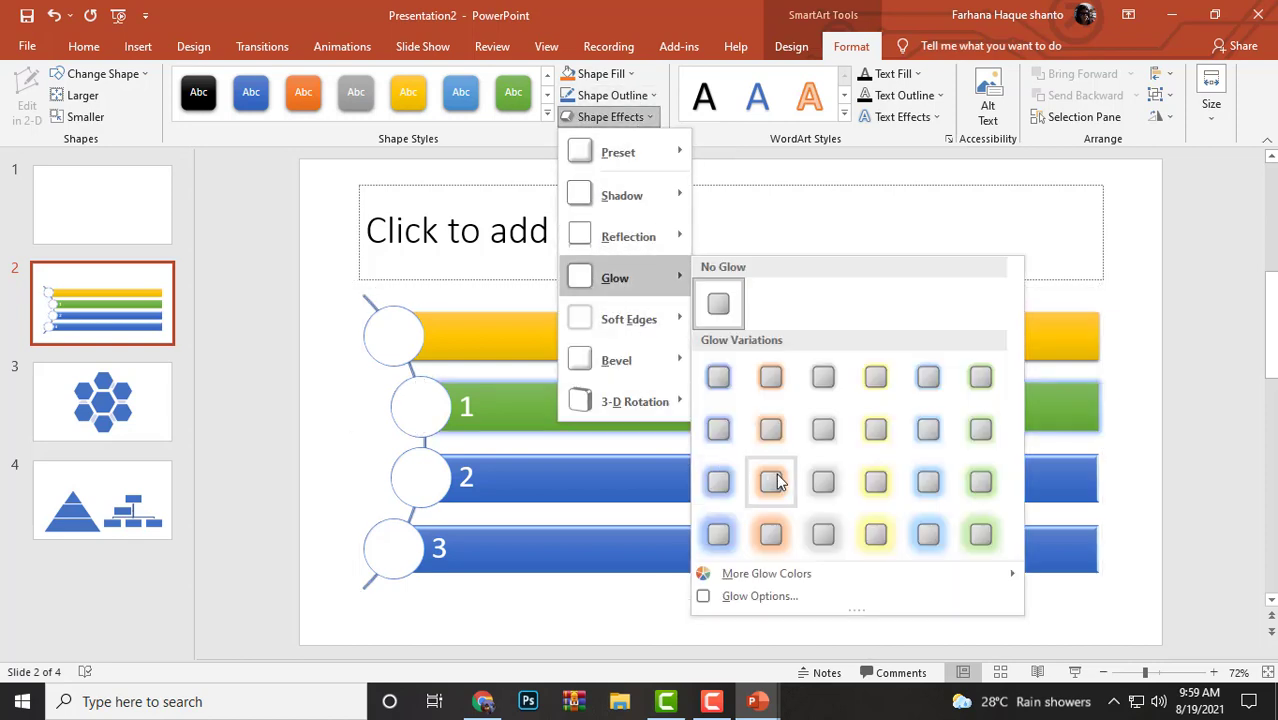
click(779, 481)
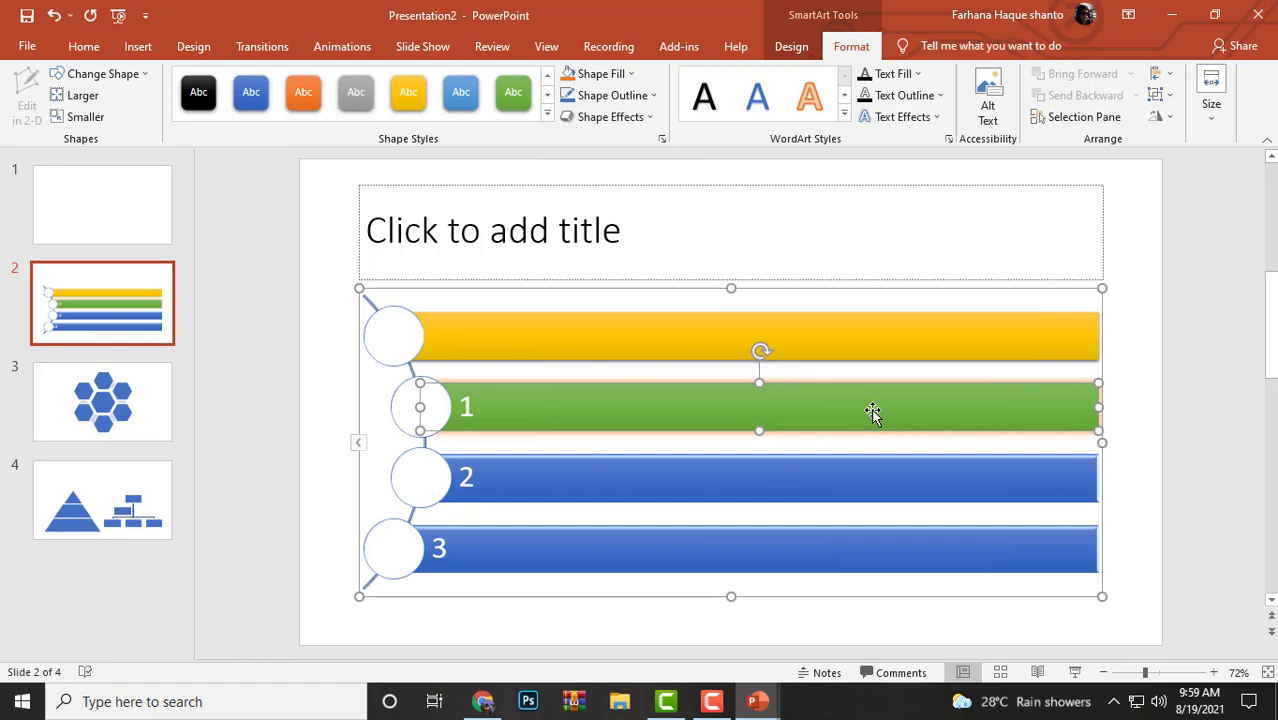
Make numeral 1 an orange WordArt style and colour numeral 2 dark orange.
click(844, 113)
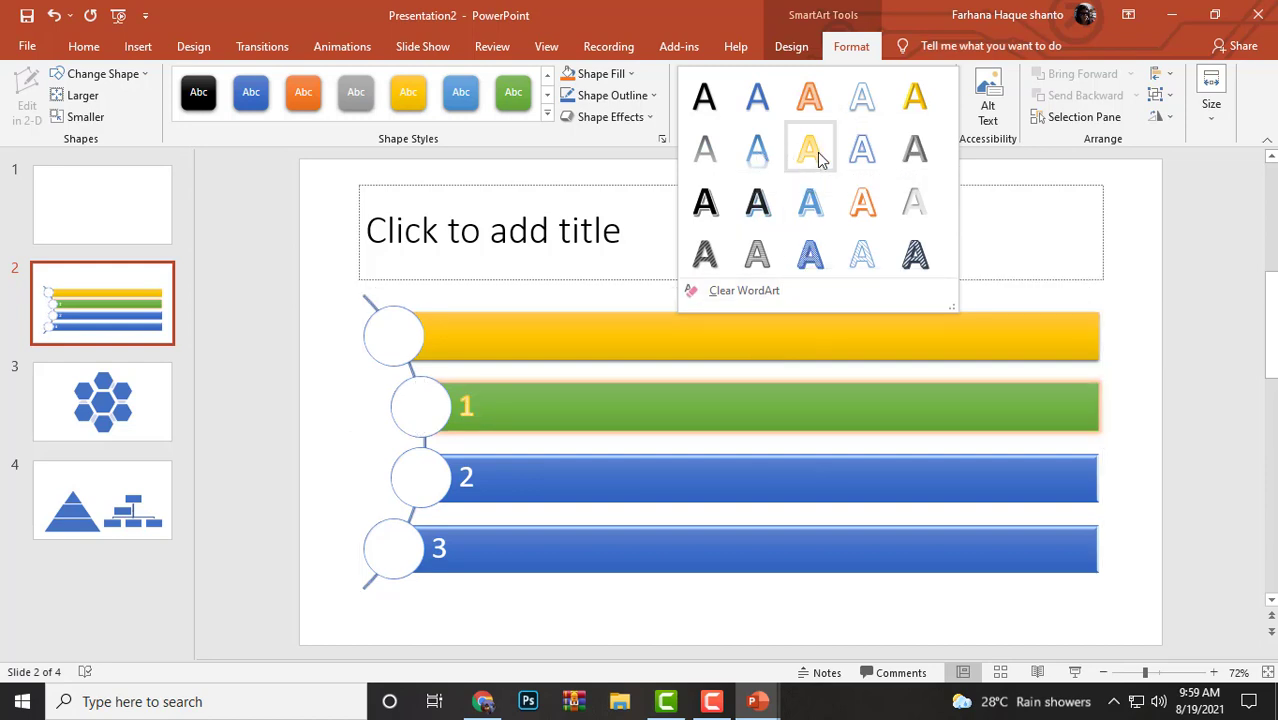
click(810, 95)
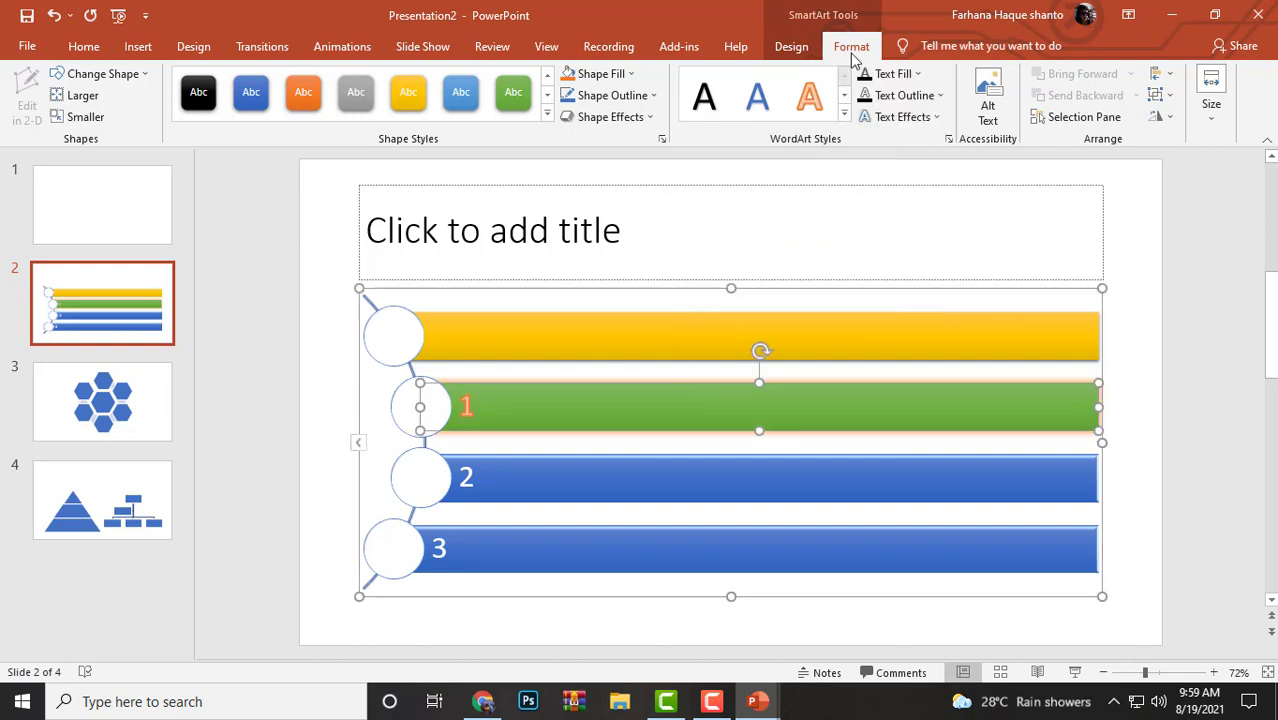
click(488, 484)
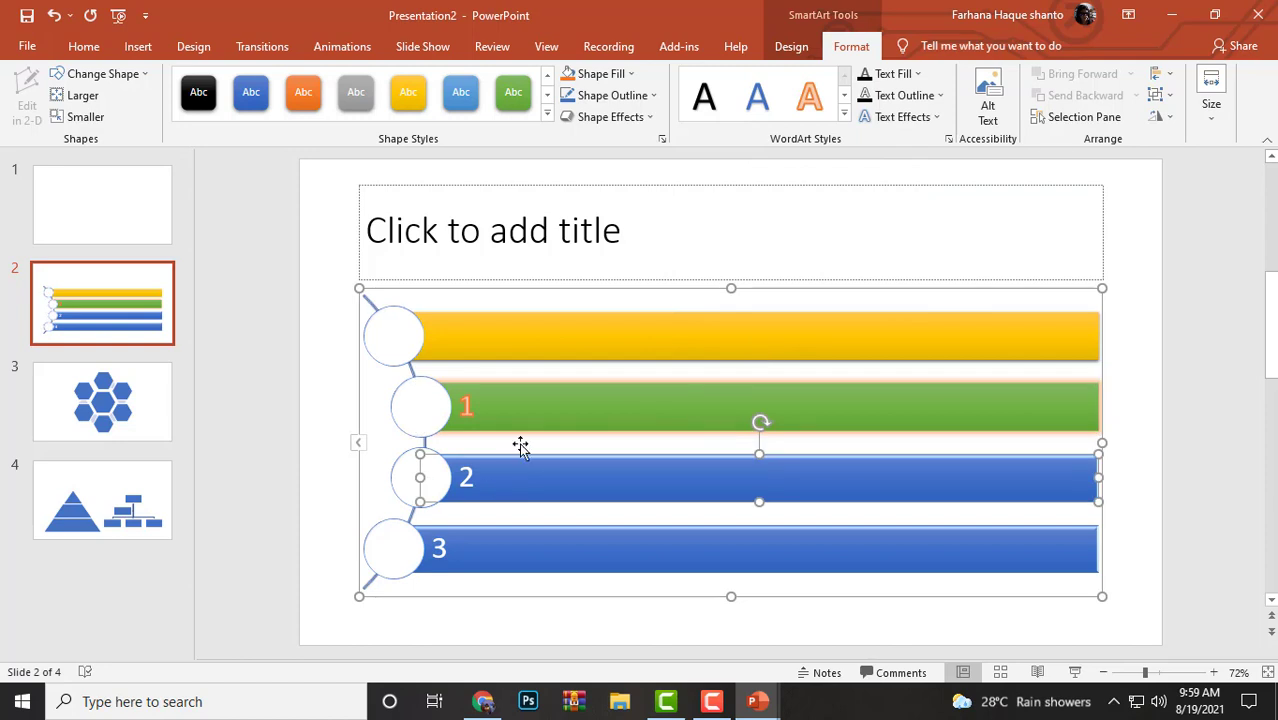
click(917, 74)
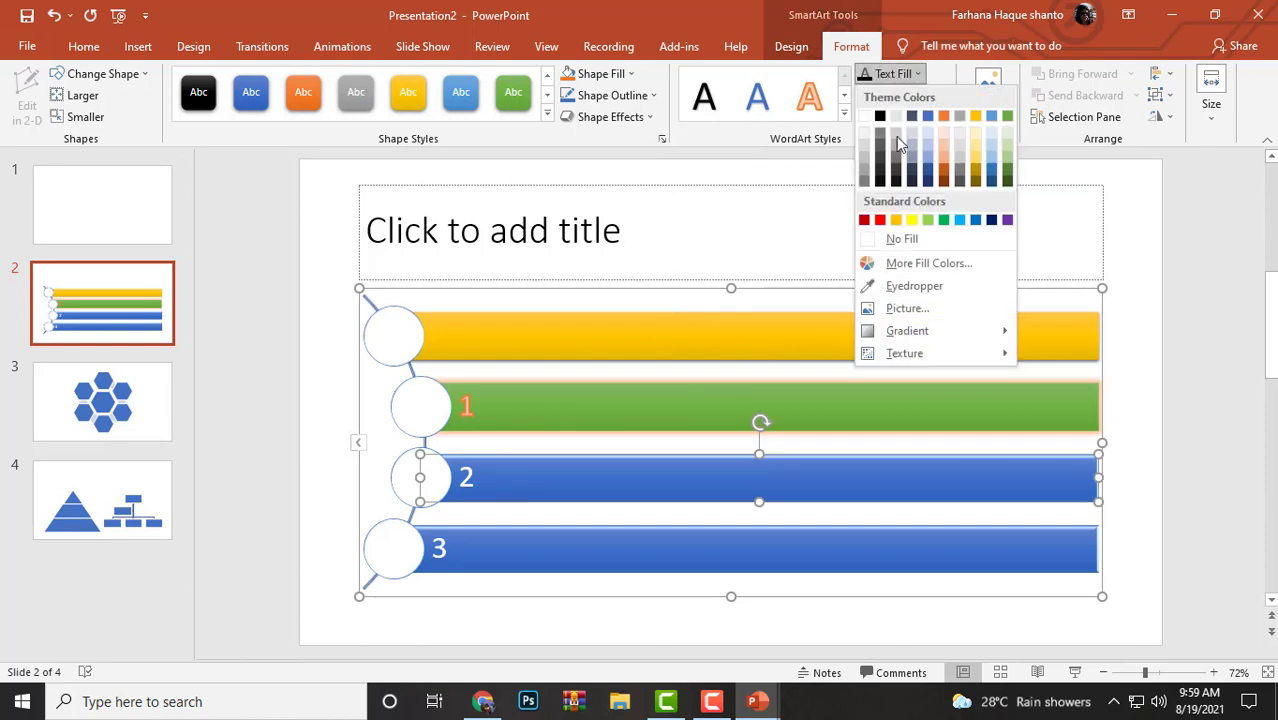
click(938, 186)
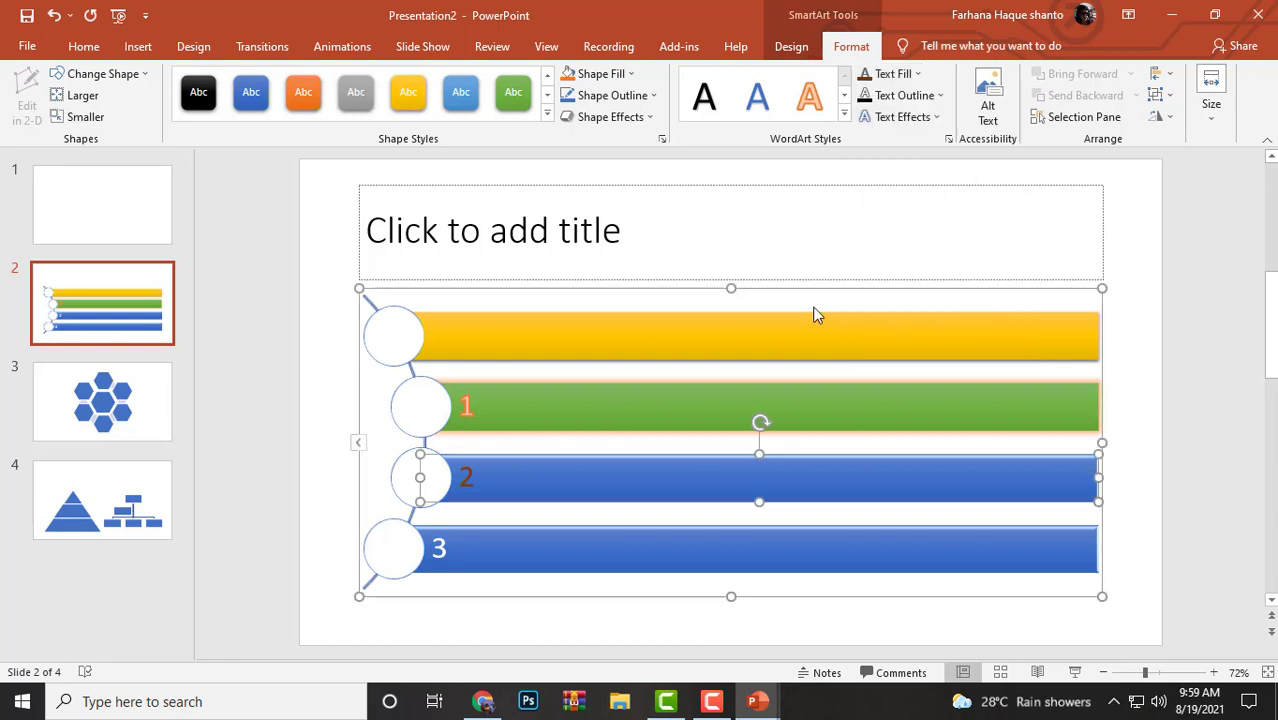
click(498, 550)
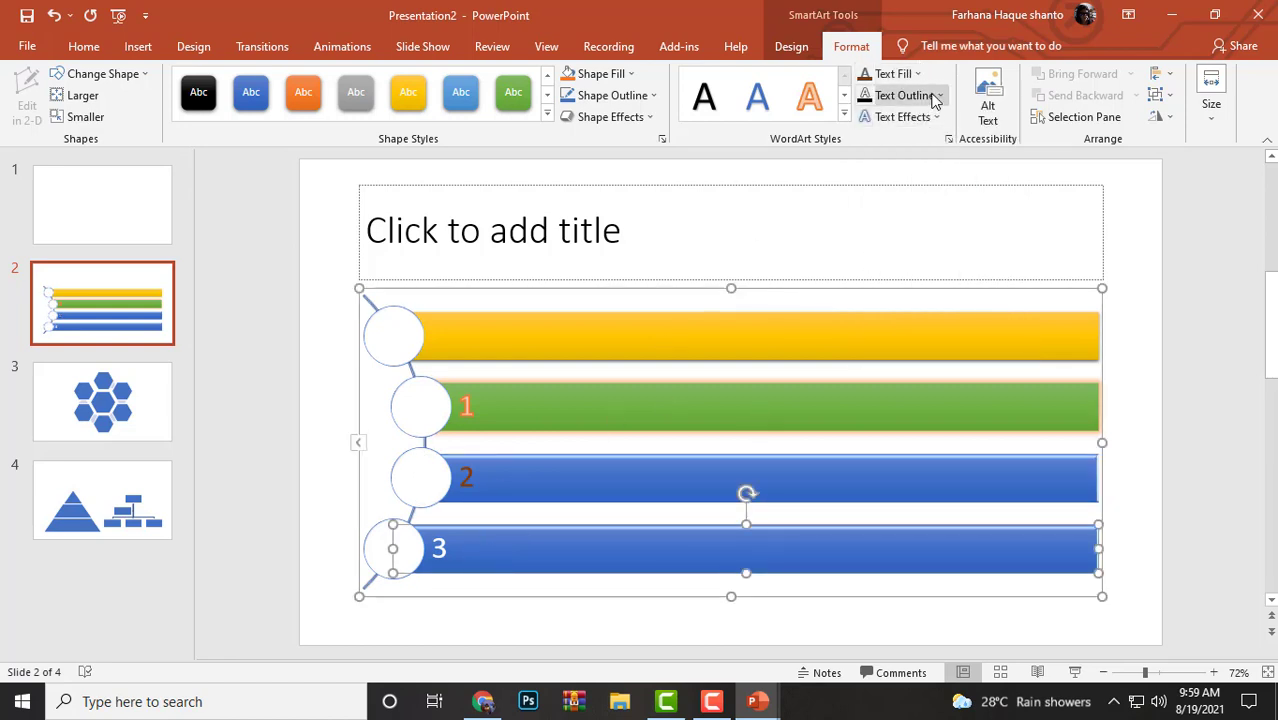
click(933, 118)
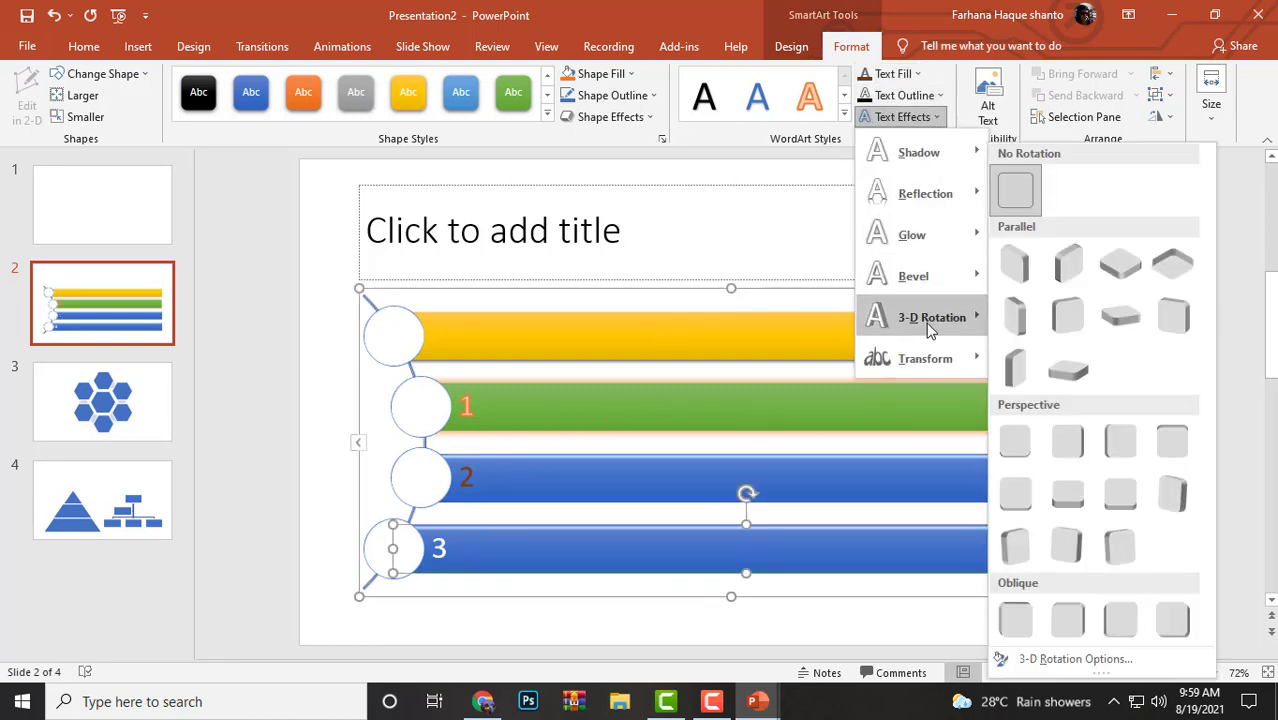
mouse_move(931, 317)
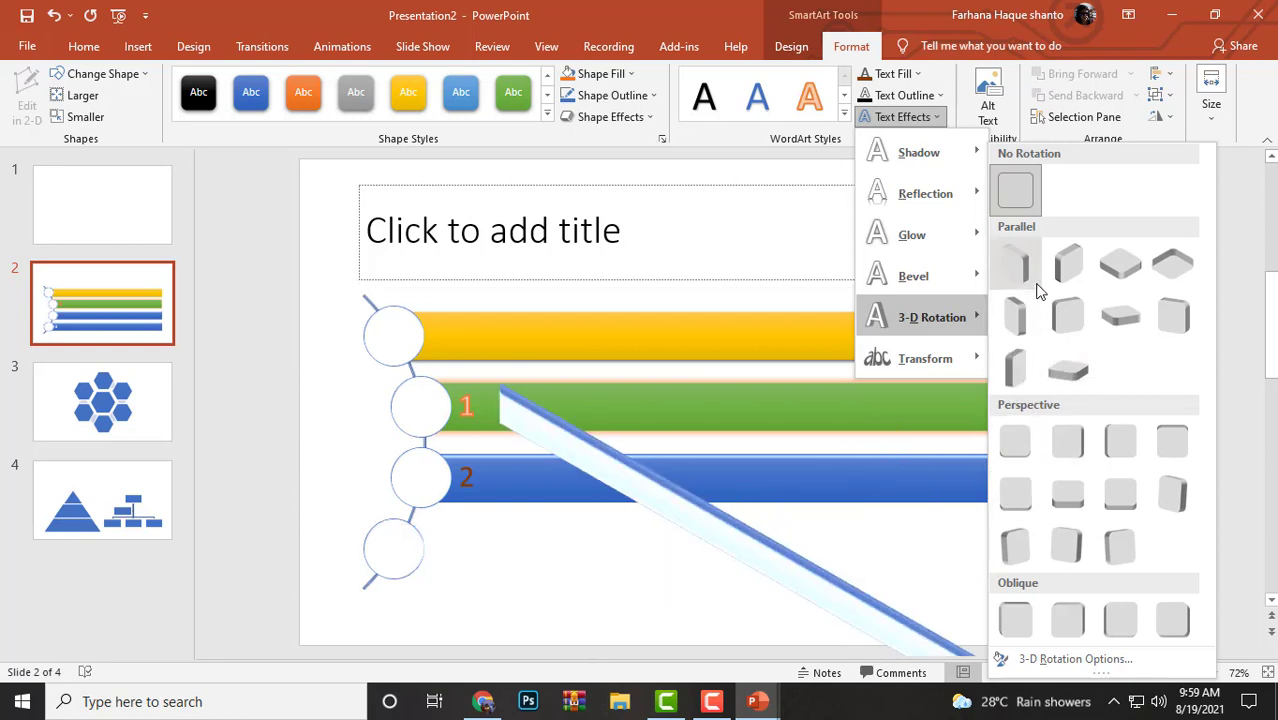
Open Alt Text, hide then reshow all objects in the Selection Pane, and close the Selection Pane.
click(777, 168)
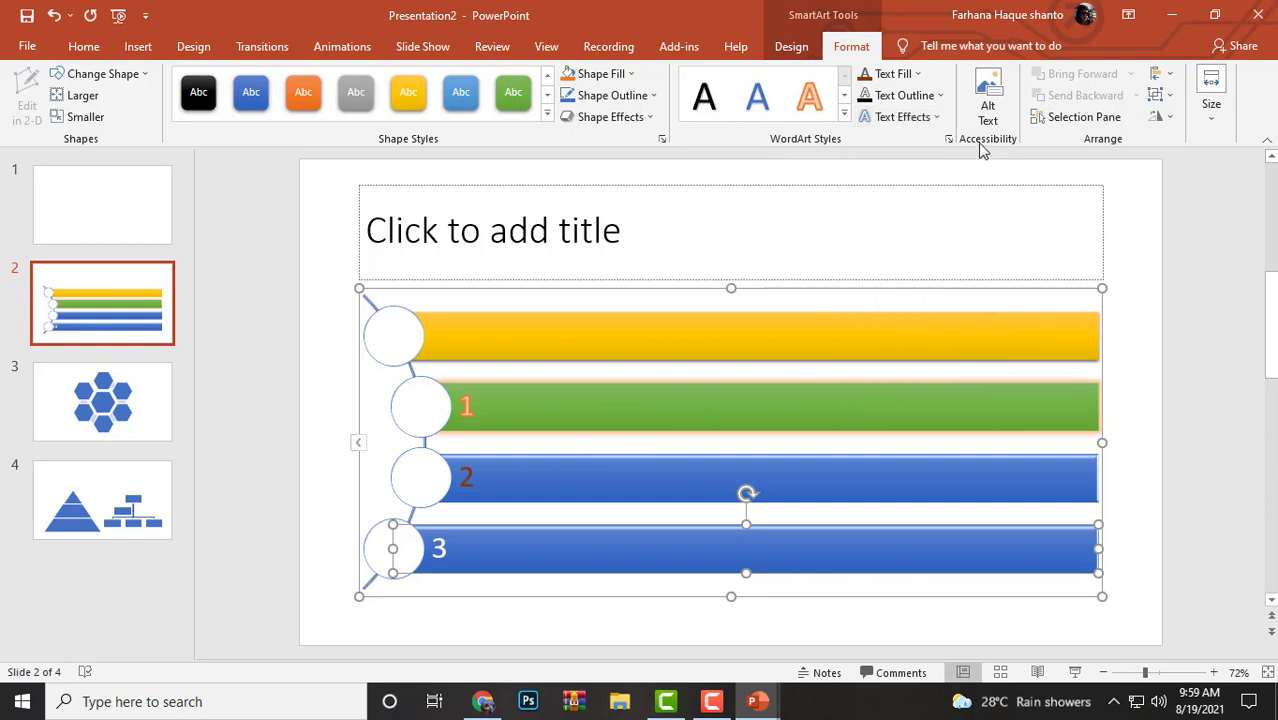
click(988, 108)
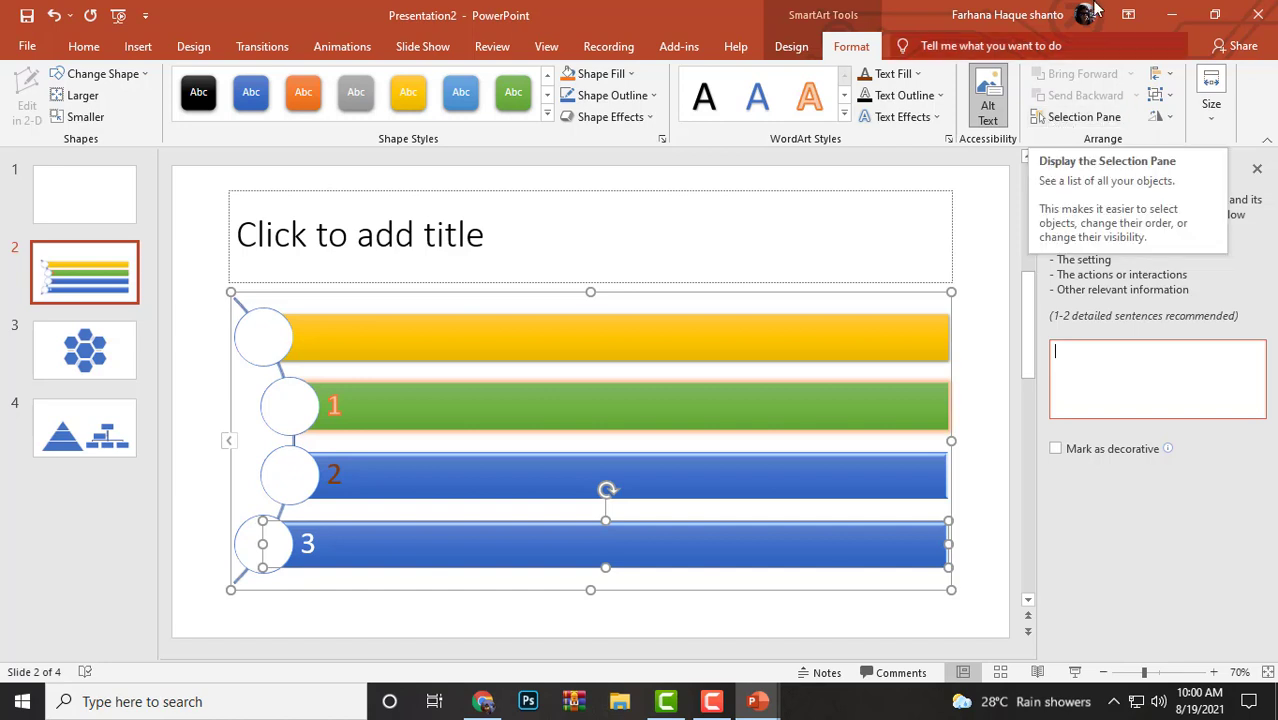
click(1080, 117)
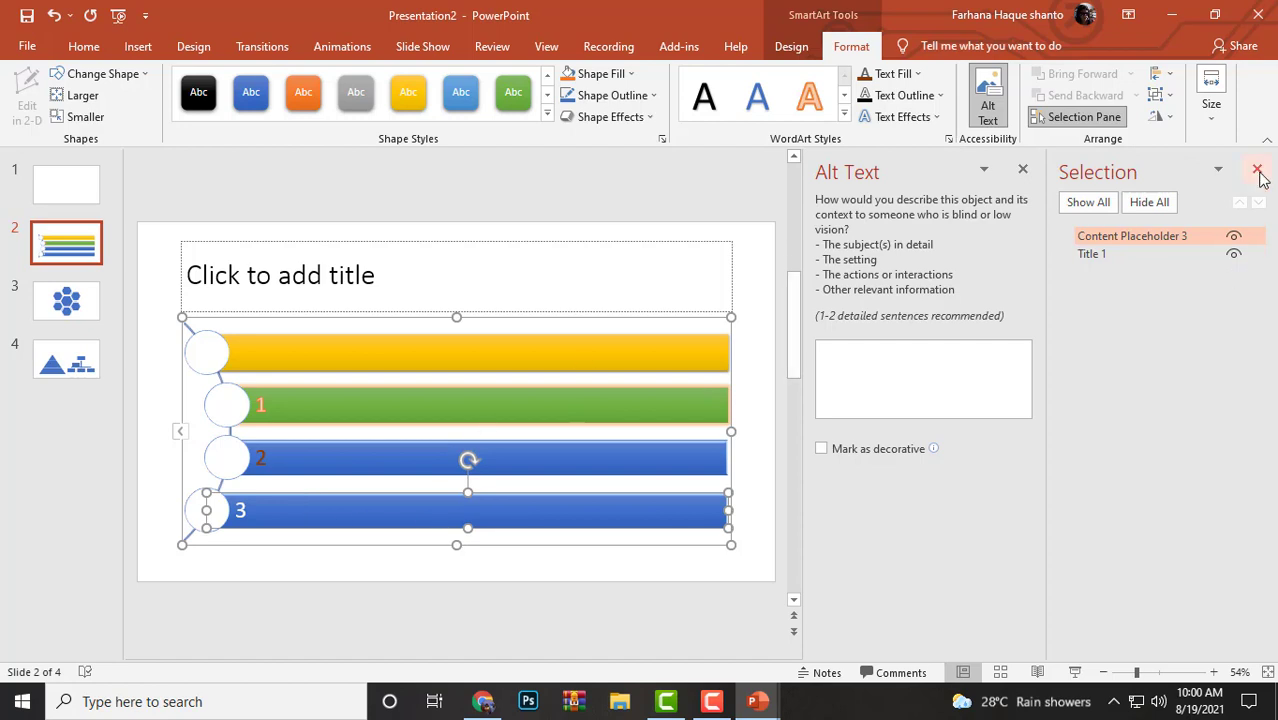
click(1152, 206)
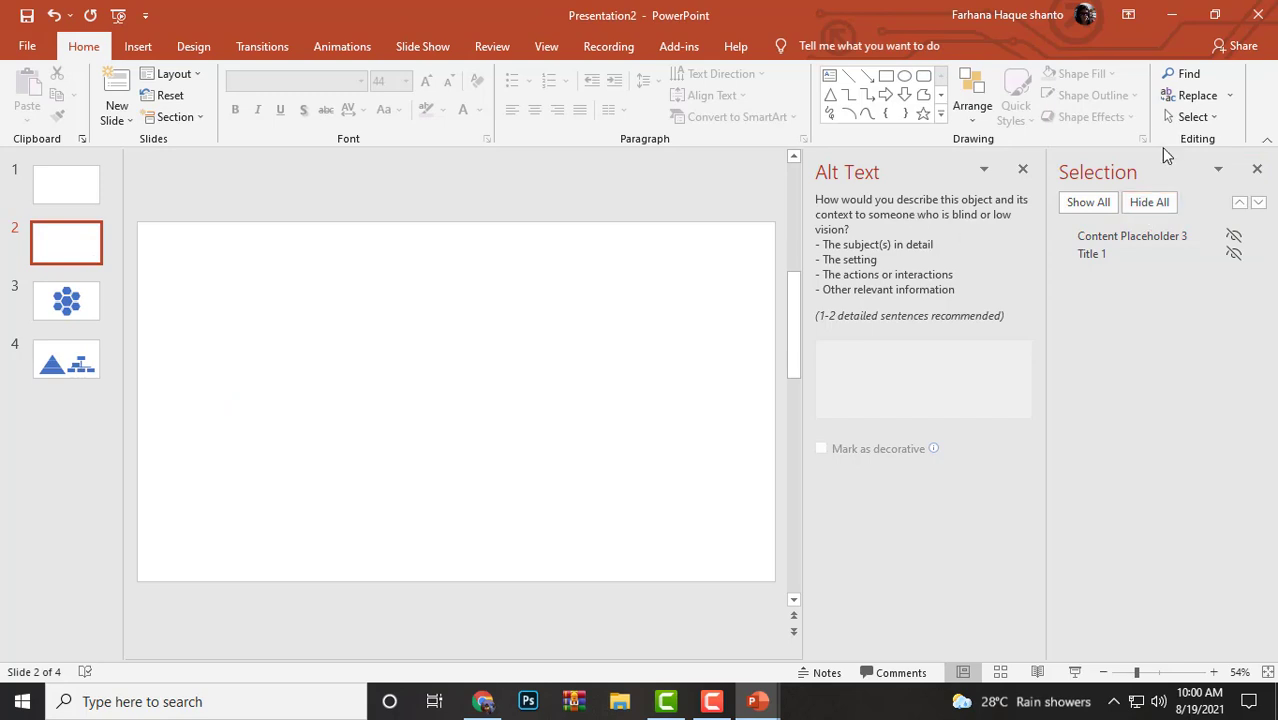
click(1088, 202)
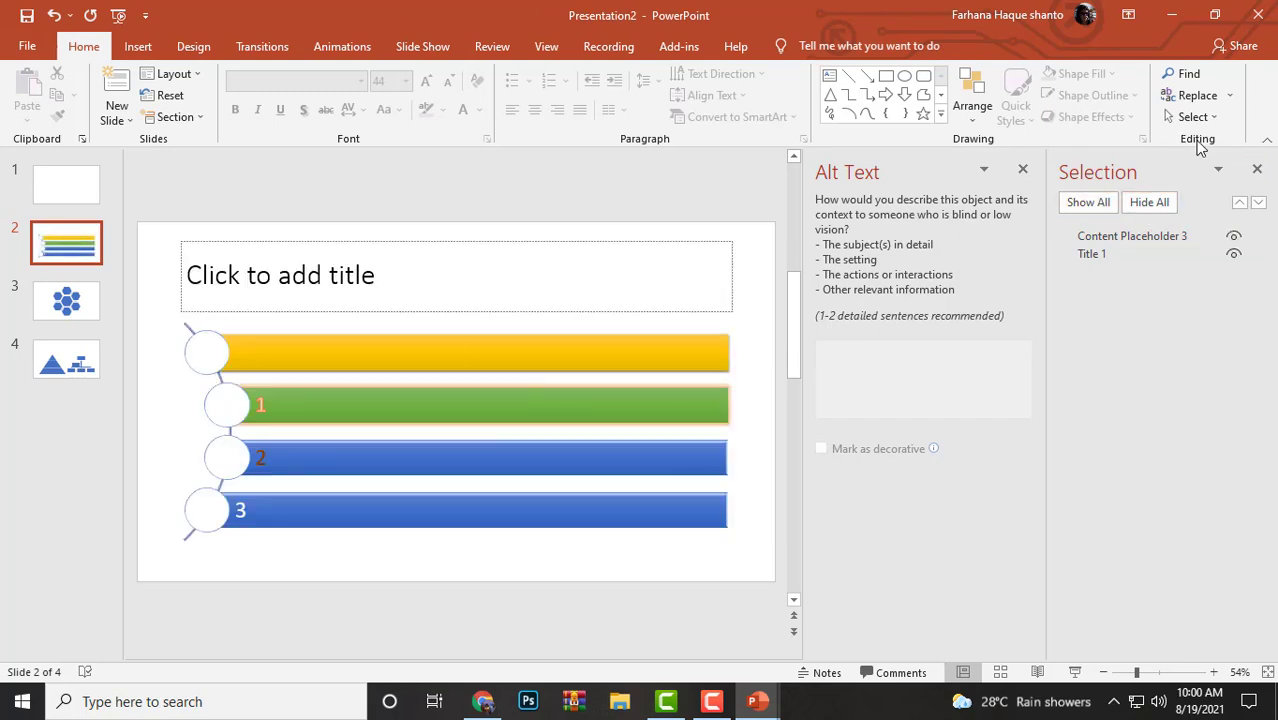
click(1258, 172)
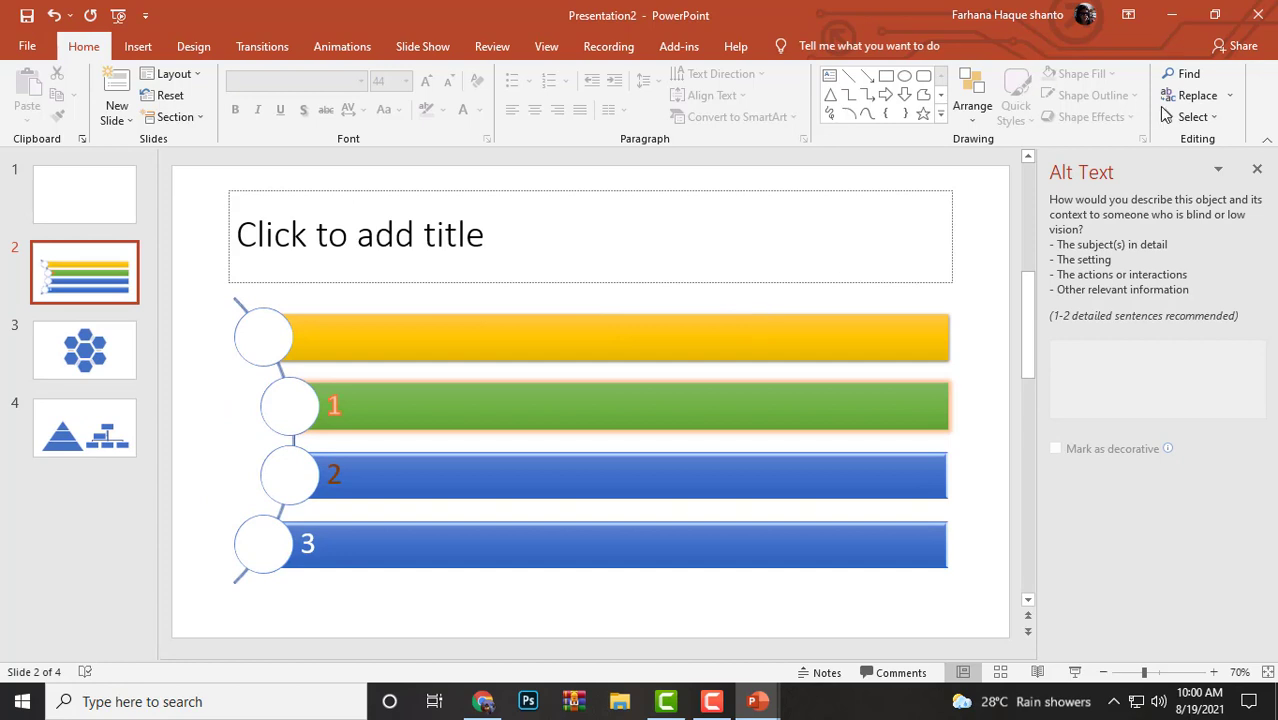
click(451, 368)
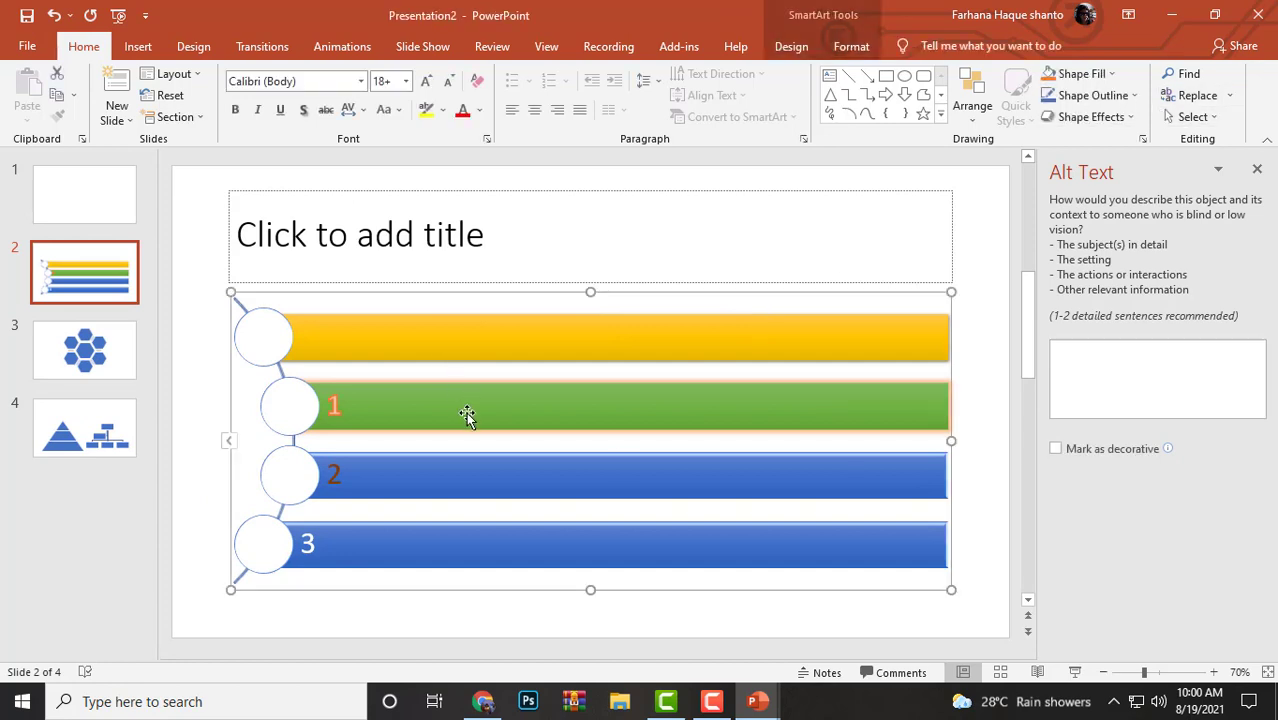
click(848, 46)
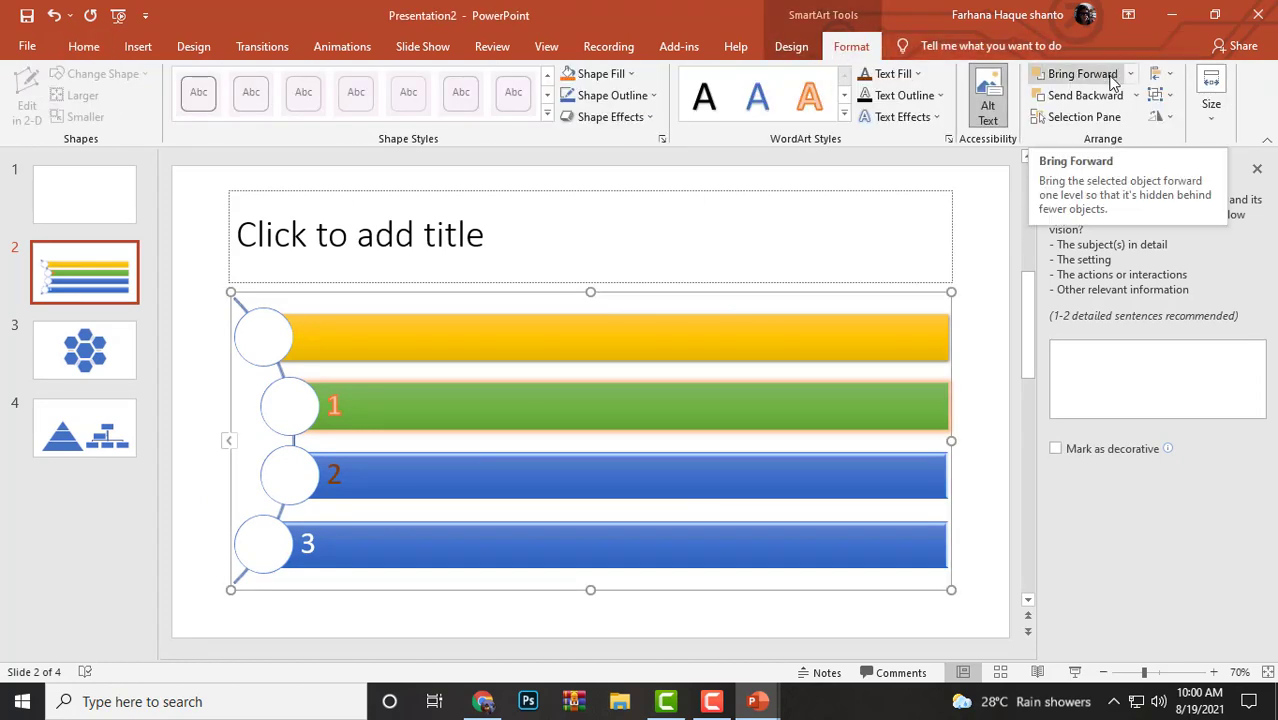
click(1163, 118)
click(527, 324)
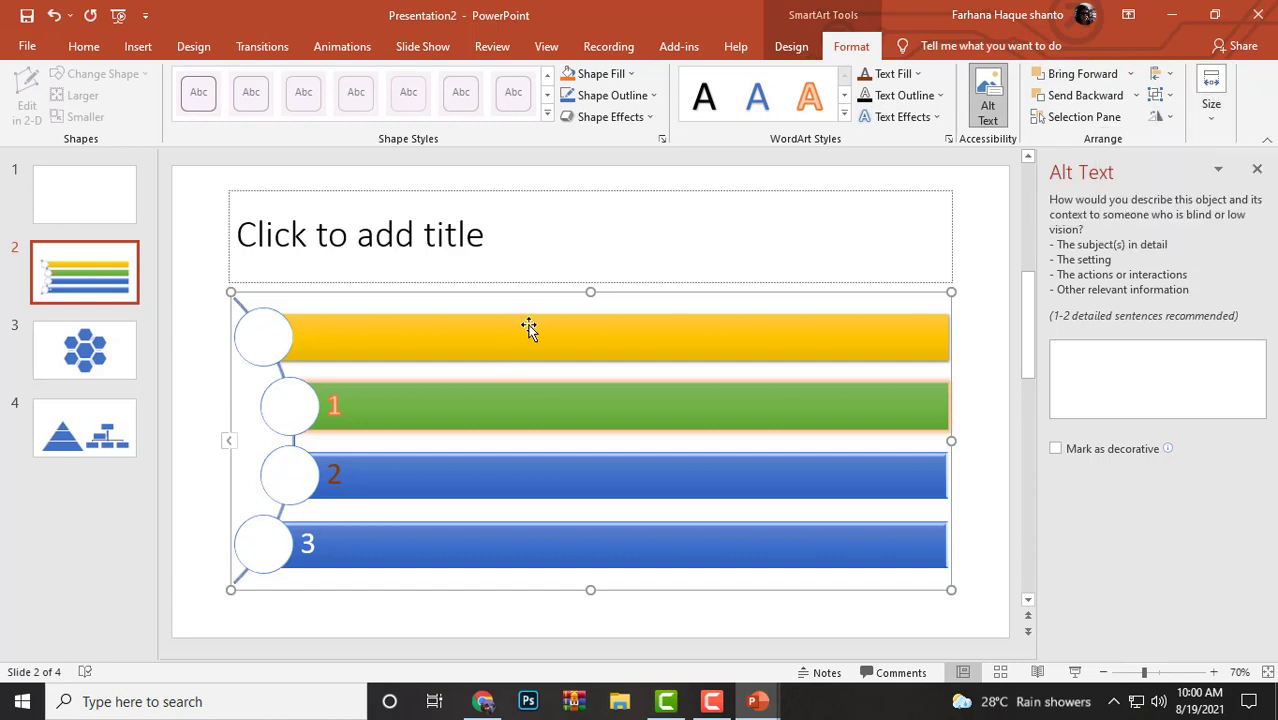
click(533, 333)
click(1163, 117)
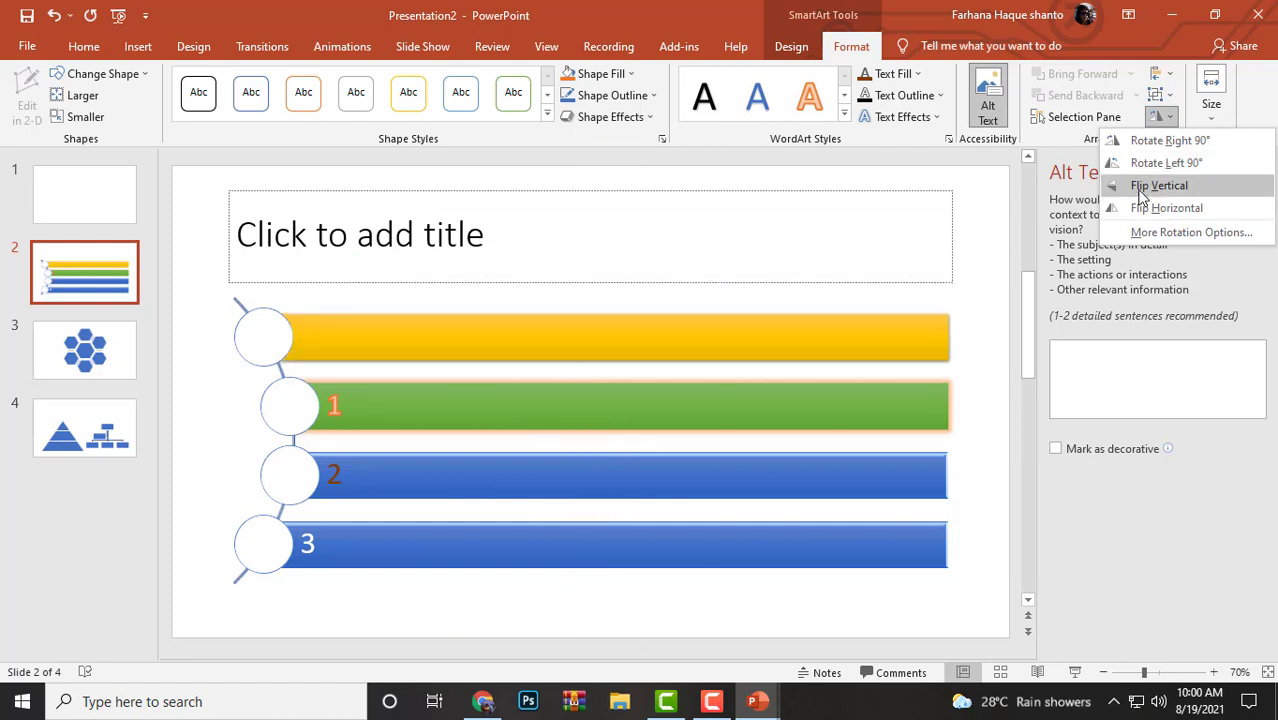
click(1003, 202)
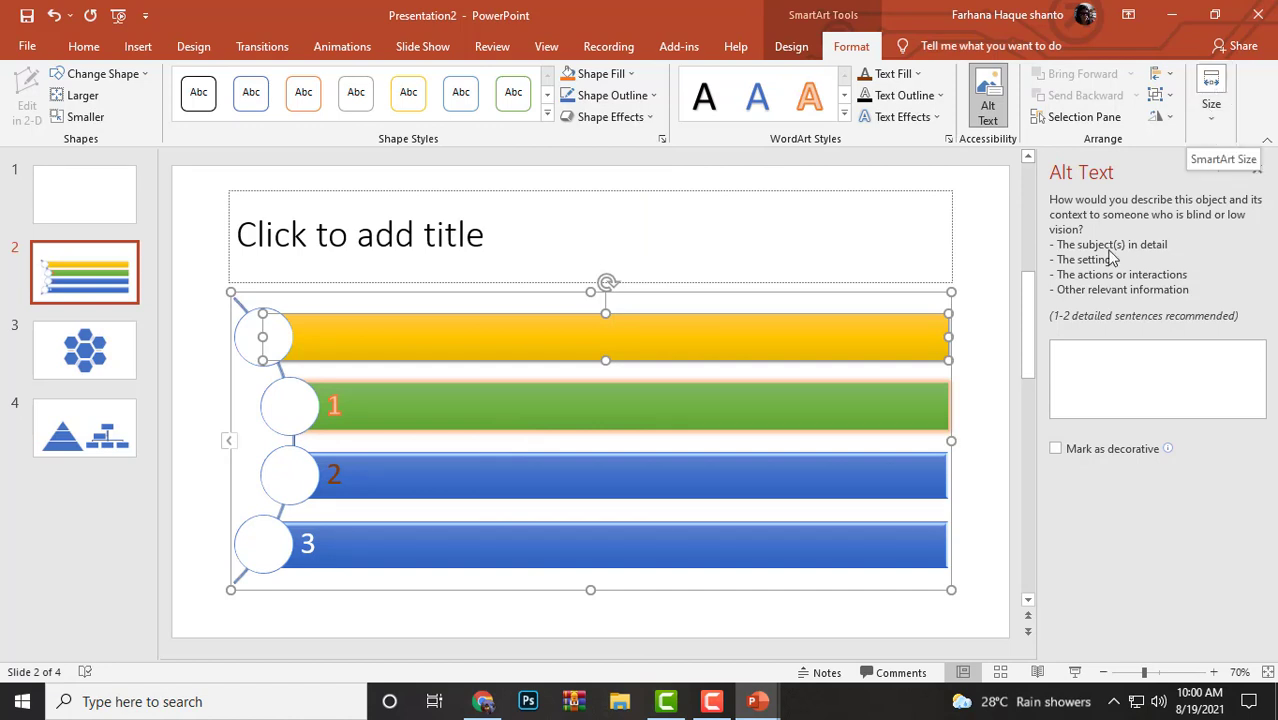
Apply the last, glossy bevelled SmartArt style to slide 3's hexagon graphic.
click(85, 350)
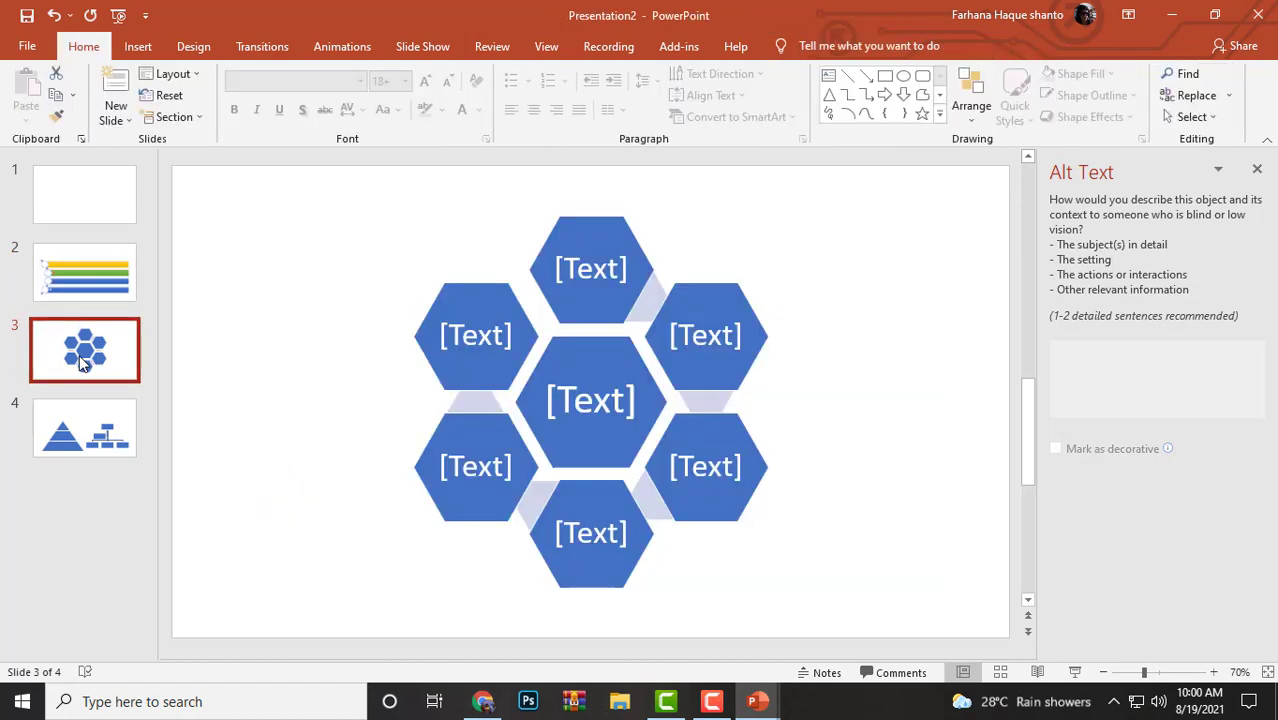
click(569, 293)
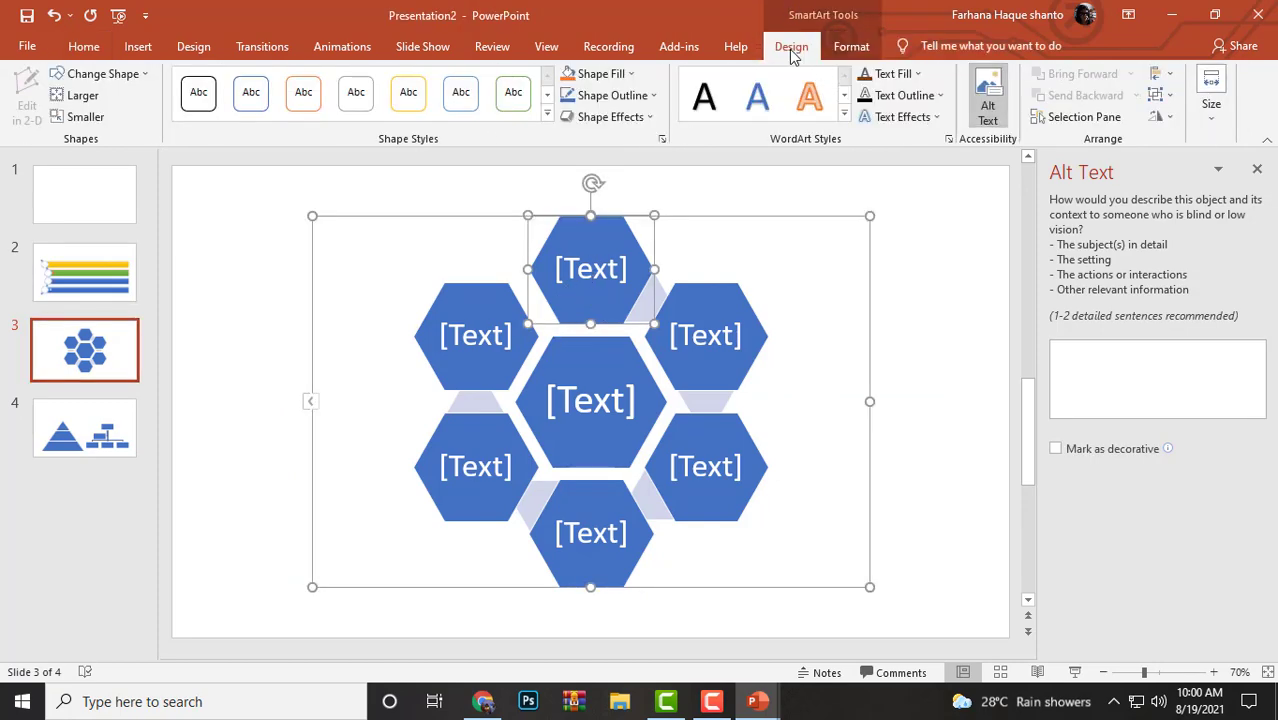
click(791, 46)
click(851, 46)
click(791, 46)
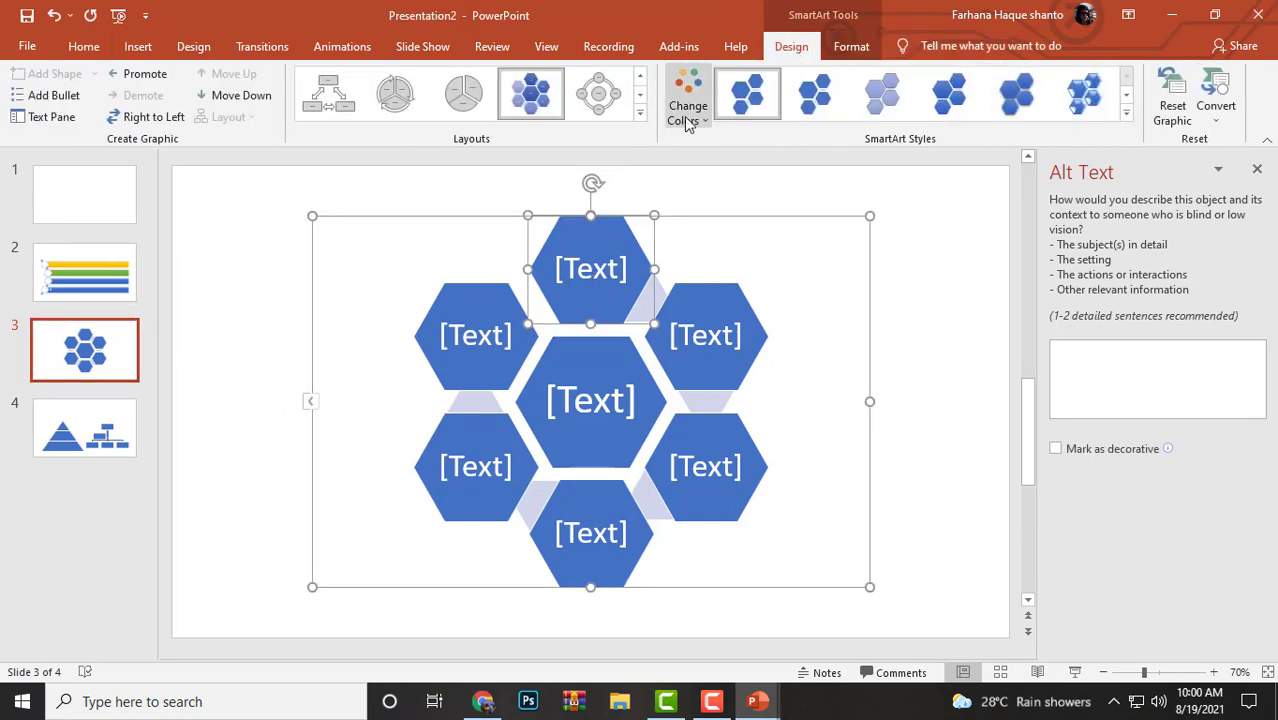
click(1094, 105)
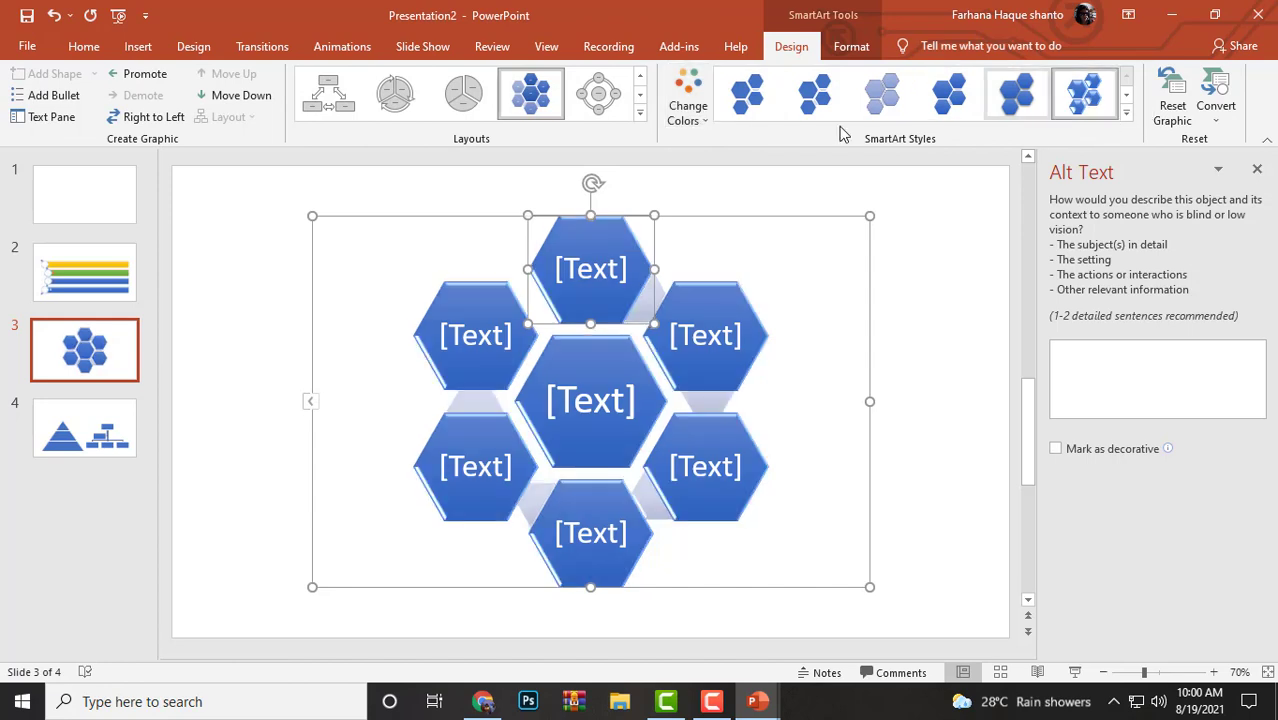
Recolour the hexagons with the Accent 2 orange colour scheme.
click(686, 108)
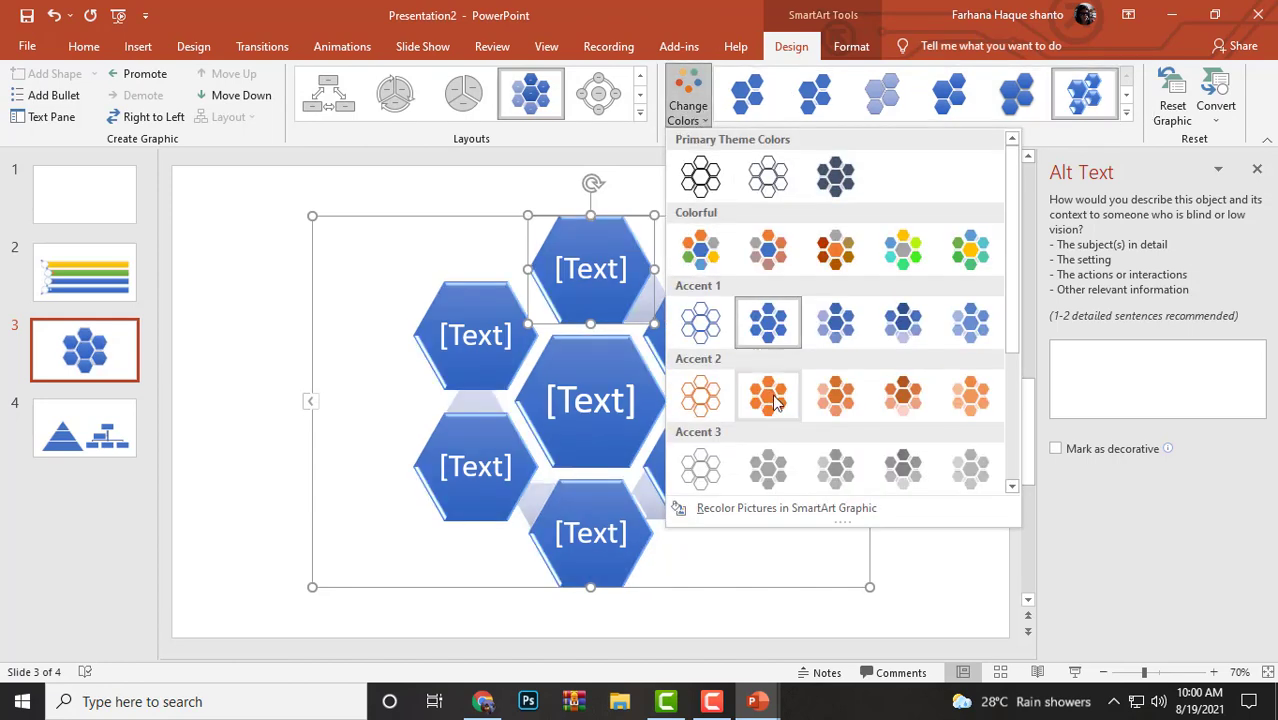
click(768, 395)
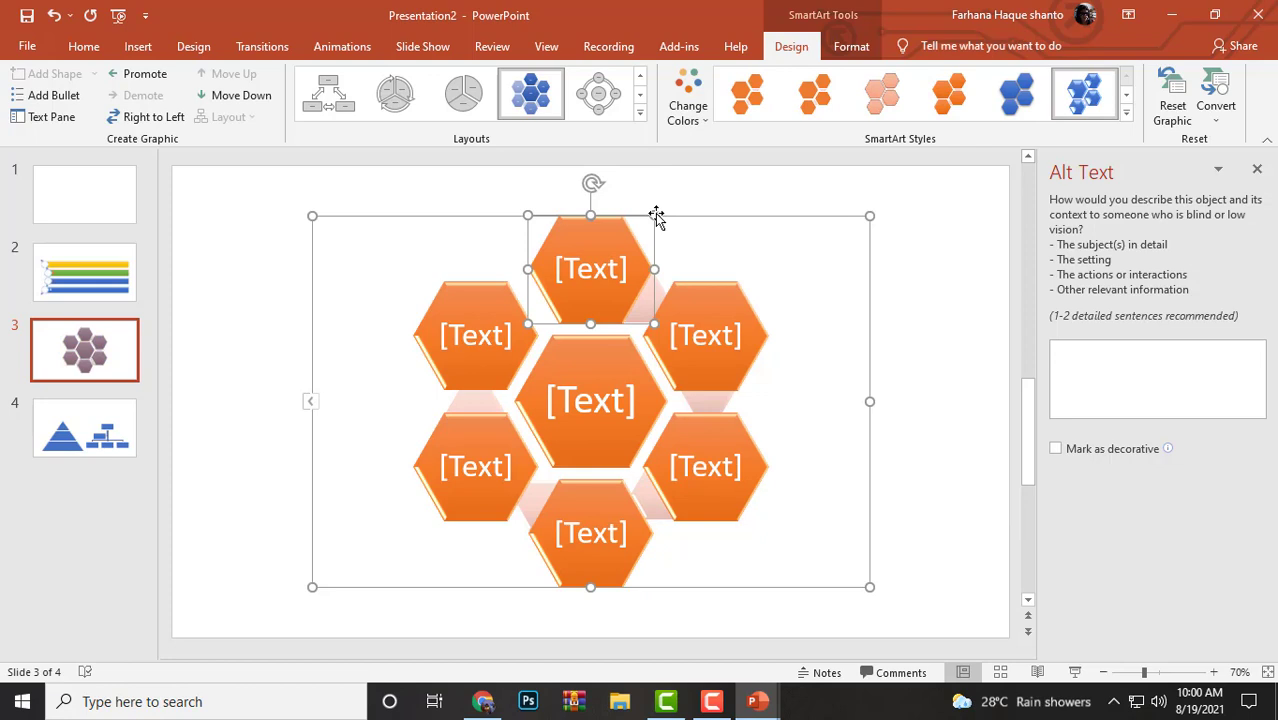
click(865, 360)
click(941, 360)
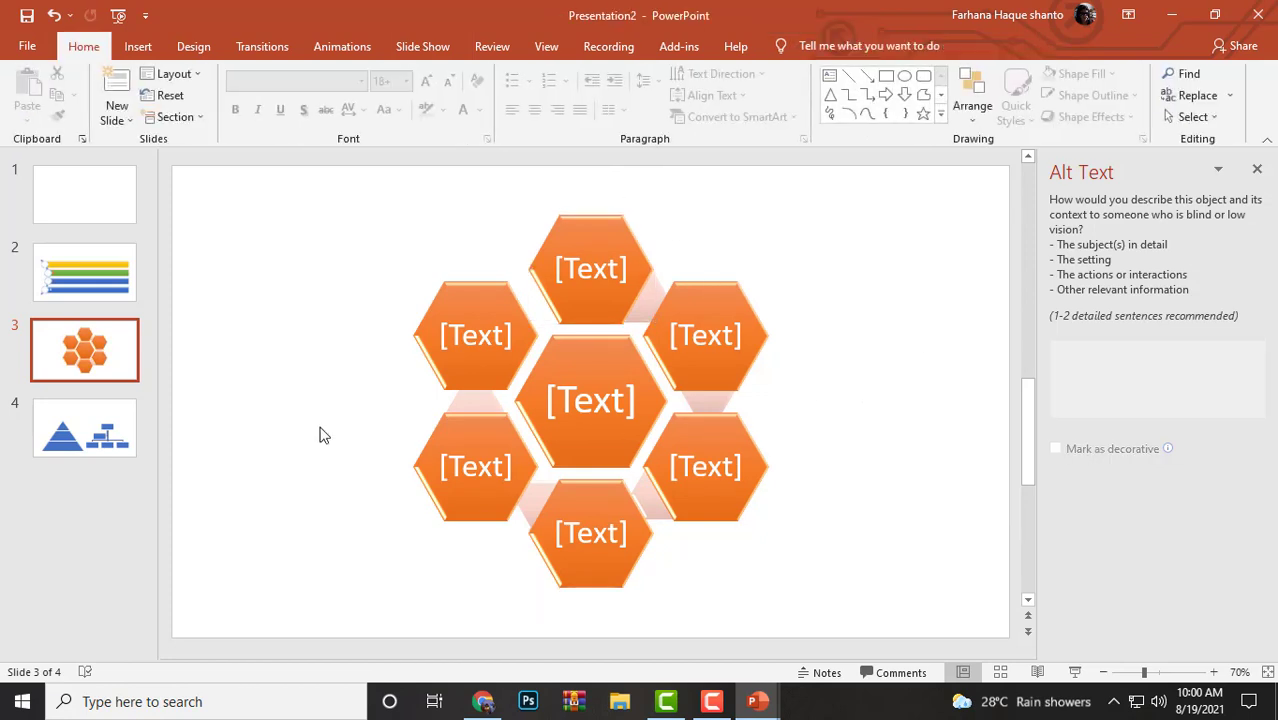
click(124, 440)
Give slide 4's pyramid a glossy 3-D SmartArt style and Accent 6 green colours.
click(404, 465)
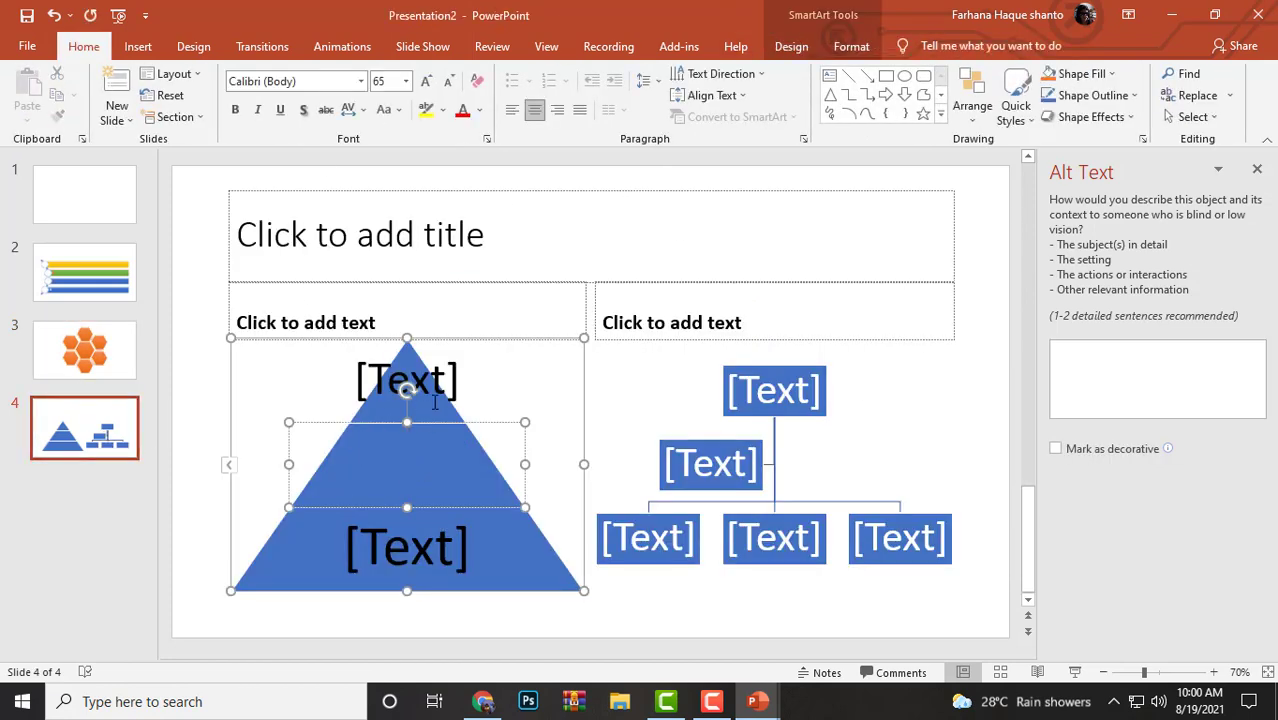
click(490, 400)
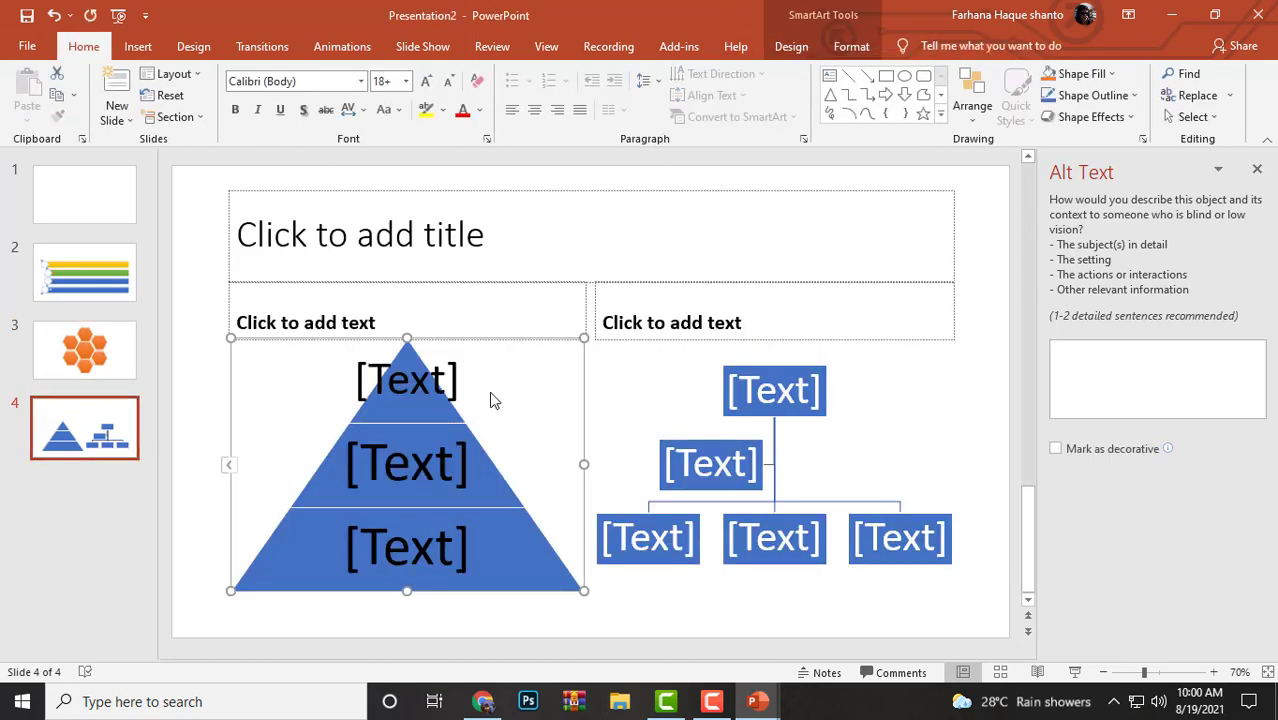
click(791, 48)
click(1083, 95)
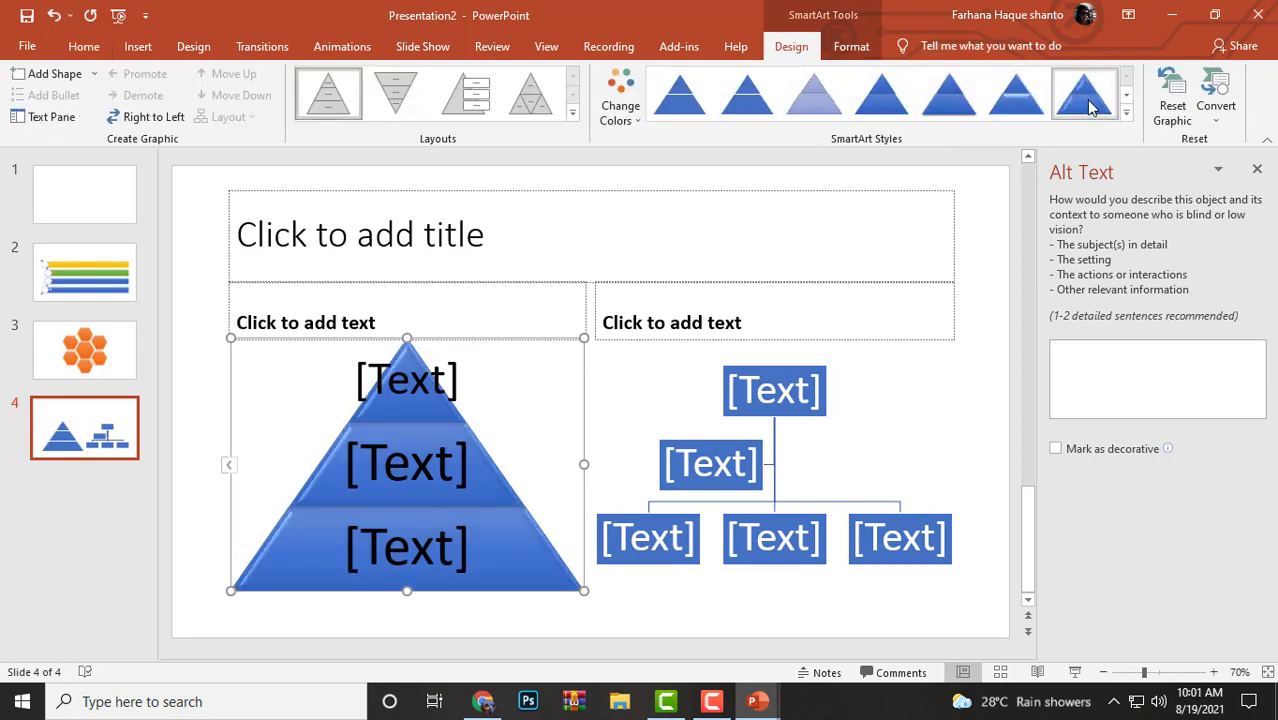
click(620, 112)
scroll(745, 372, down, 3)
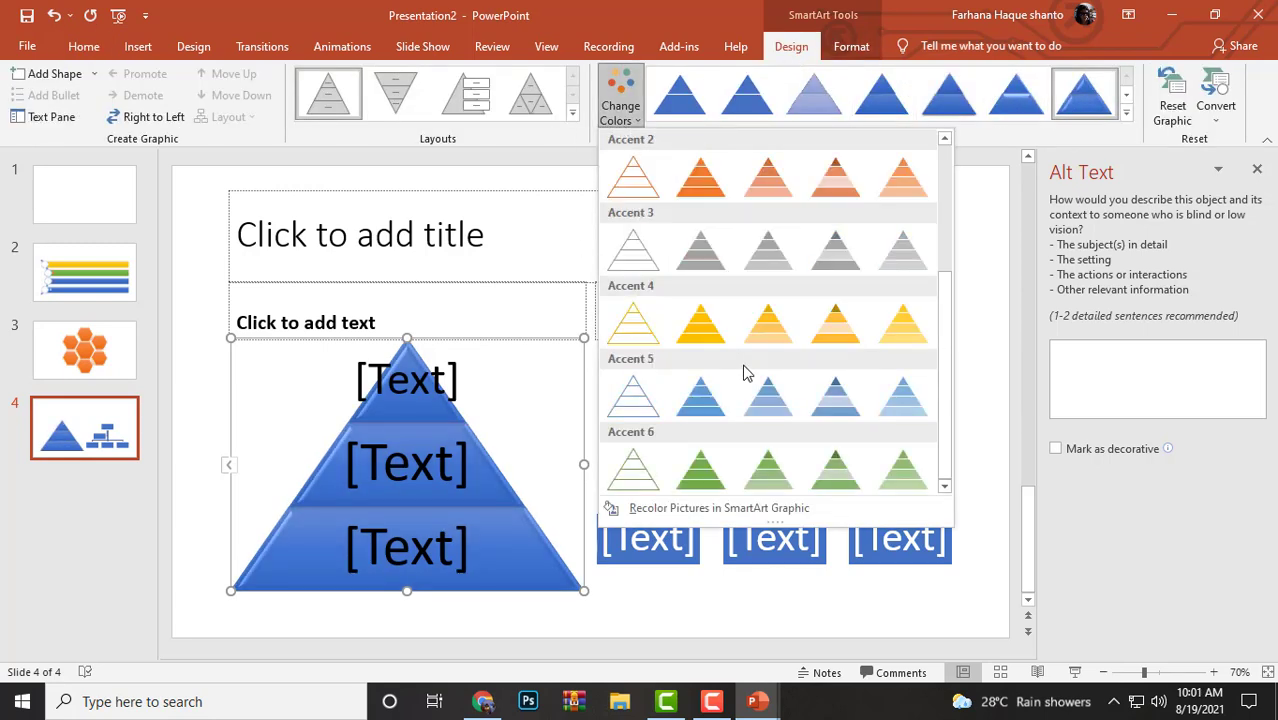
click(699, 470)
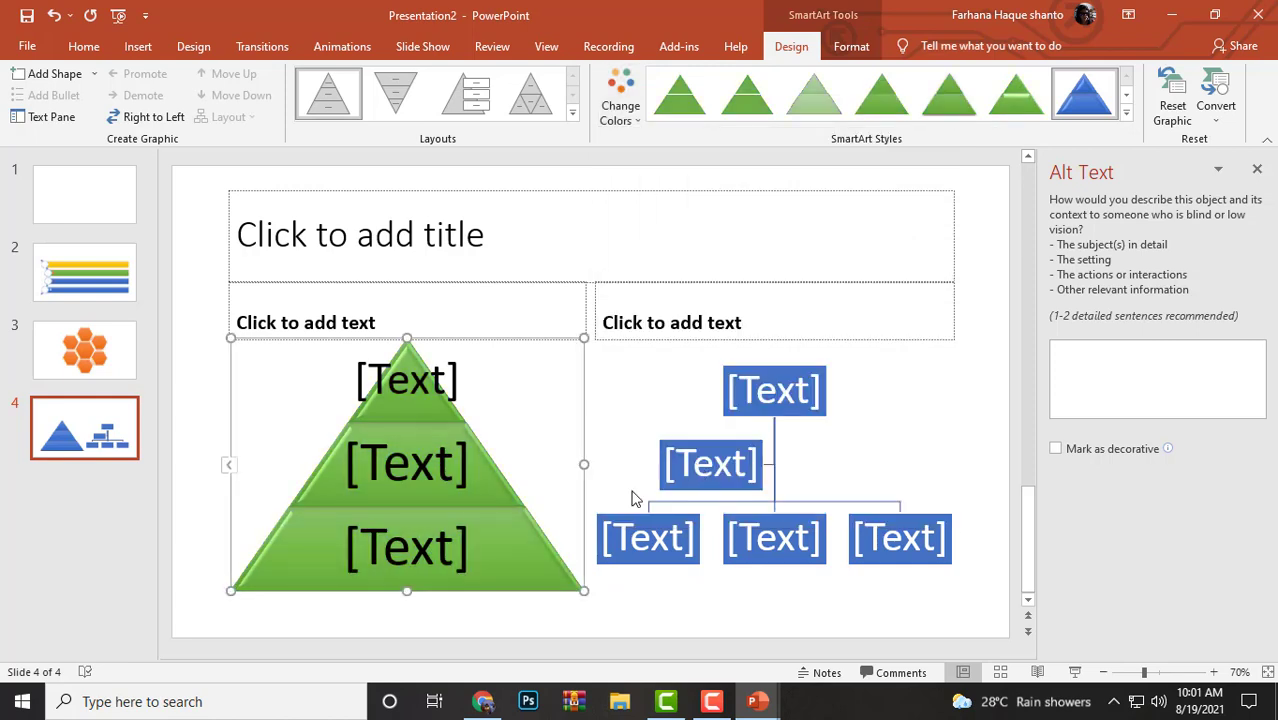
Turn the org chart into 3-D blocks with Accent 4 yellow colours.
click(815, 462)
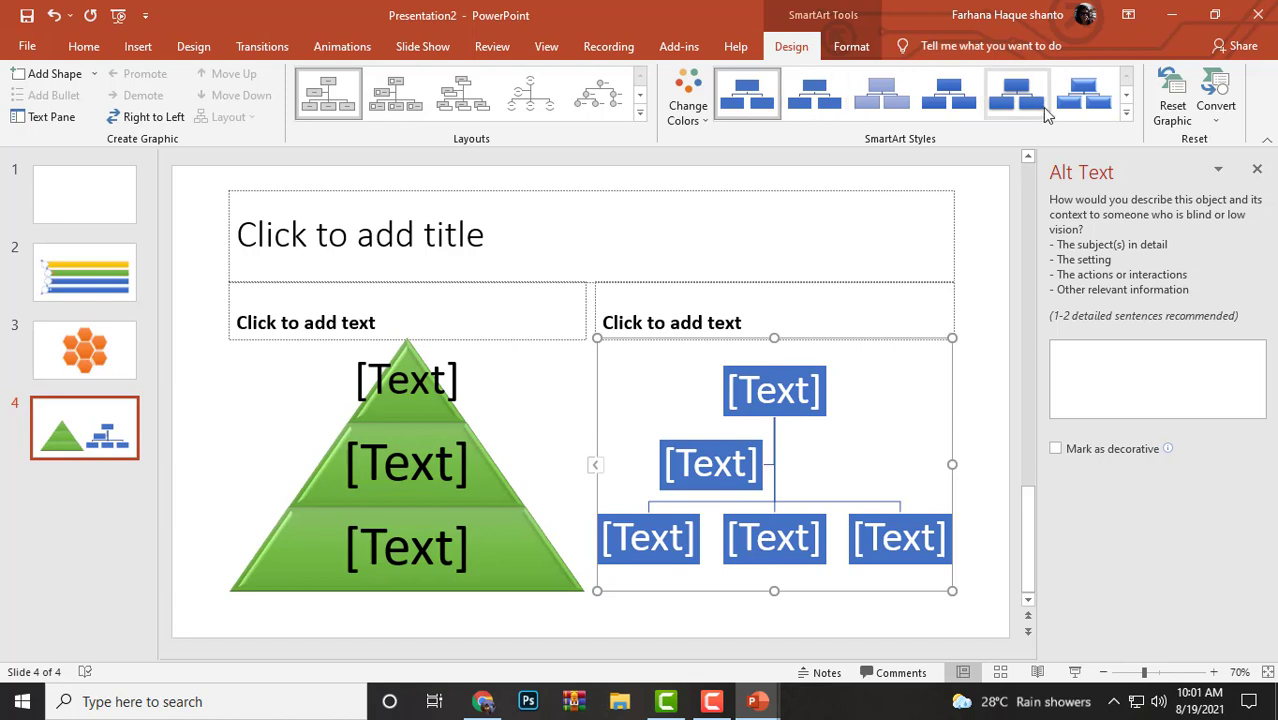
click(1083, 95)
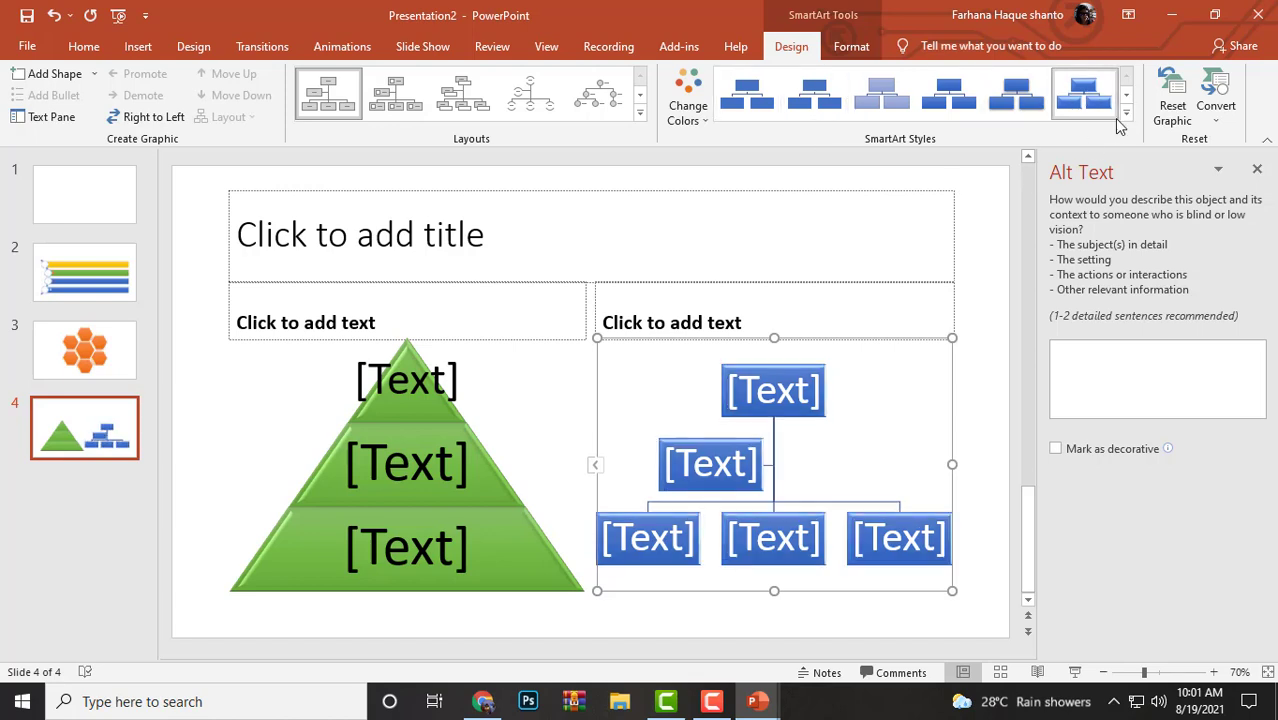
click(1126, 112)
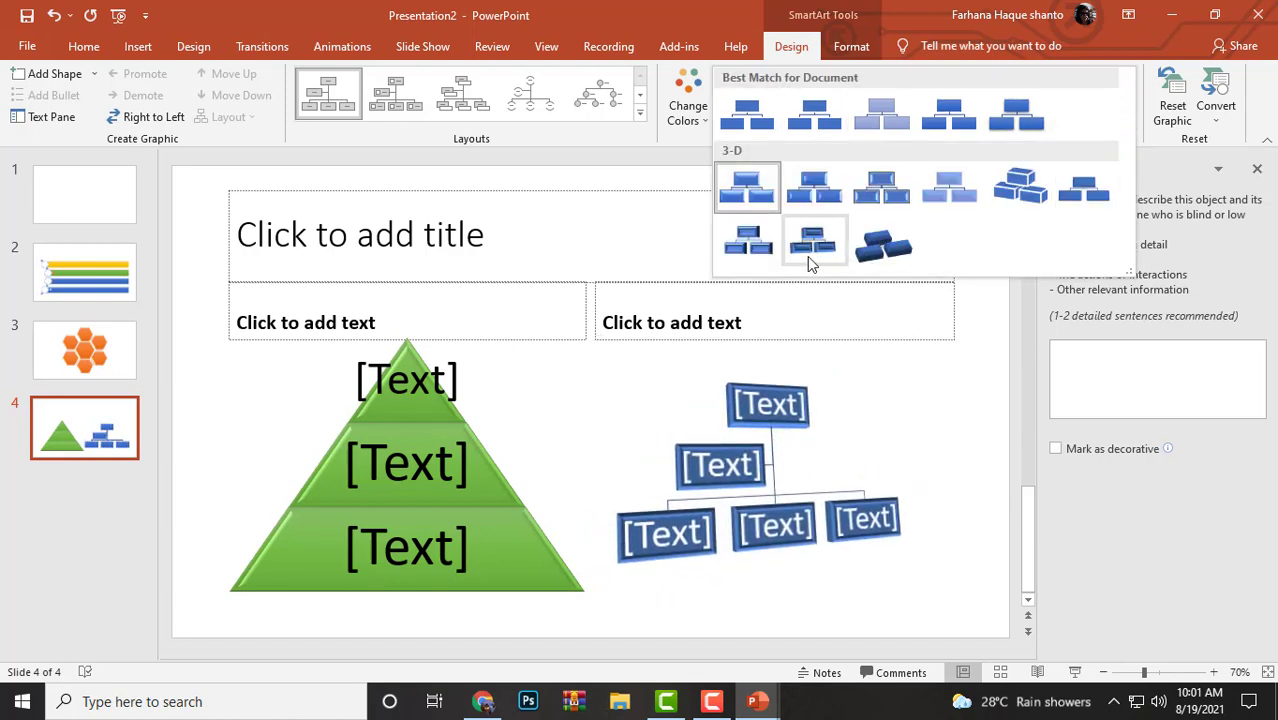
click(860, 251)
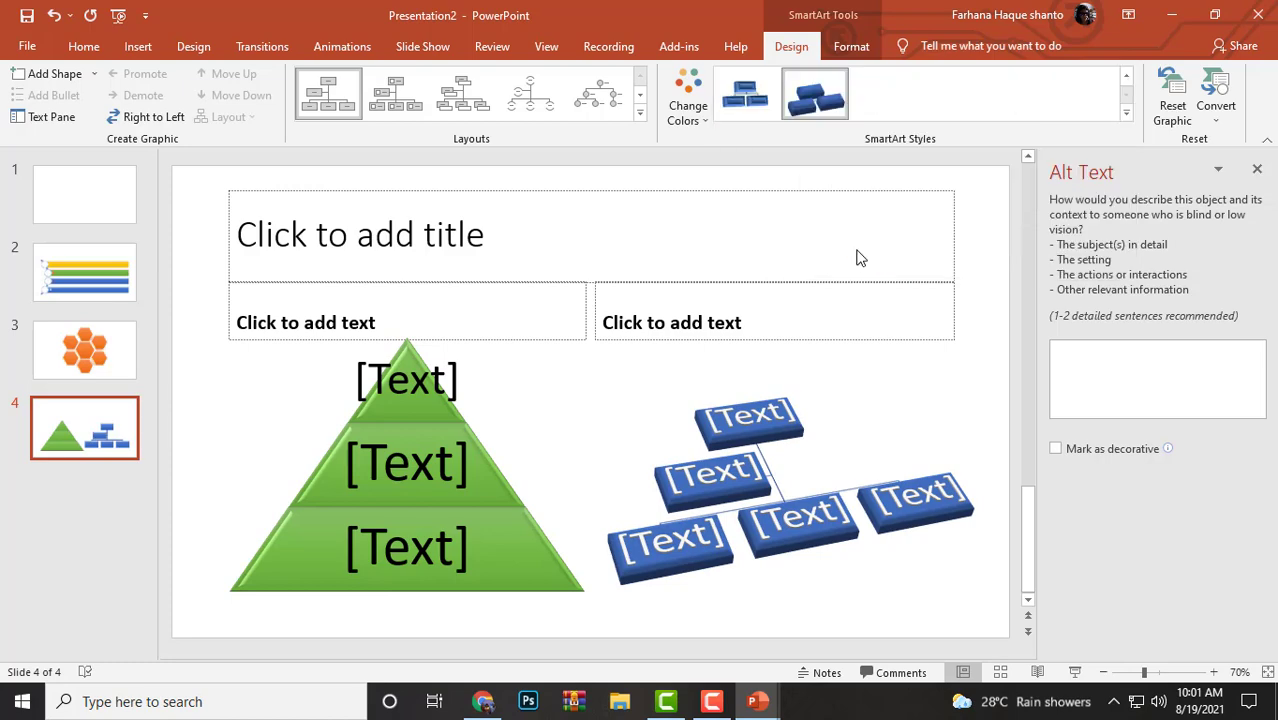
click(681, 116)
scroll(840, 432, down, 3)
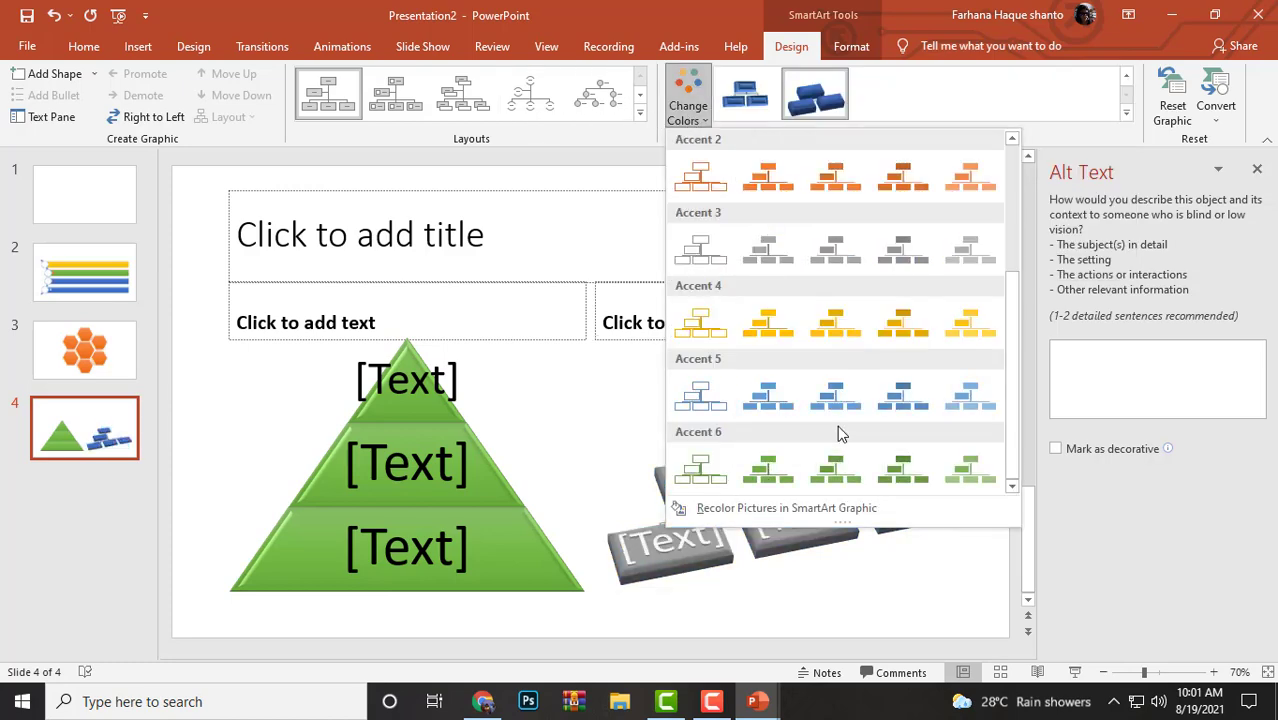
click(836, 322)
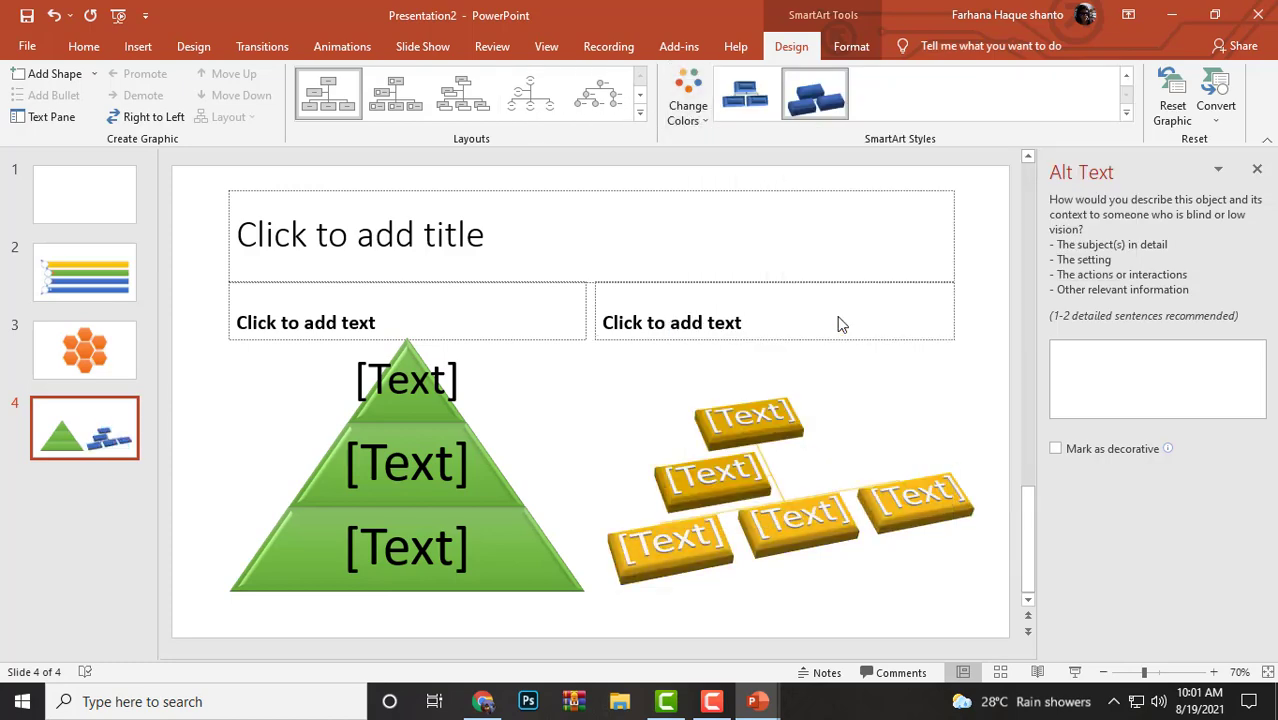
click(988, 424)
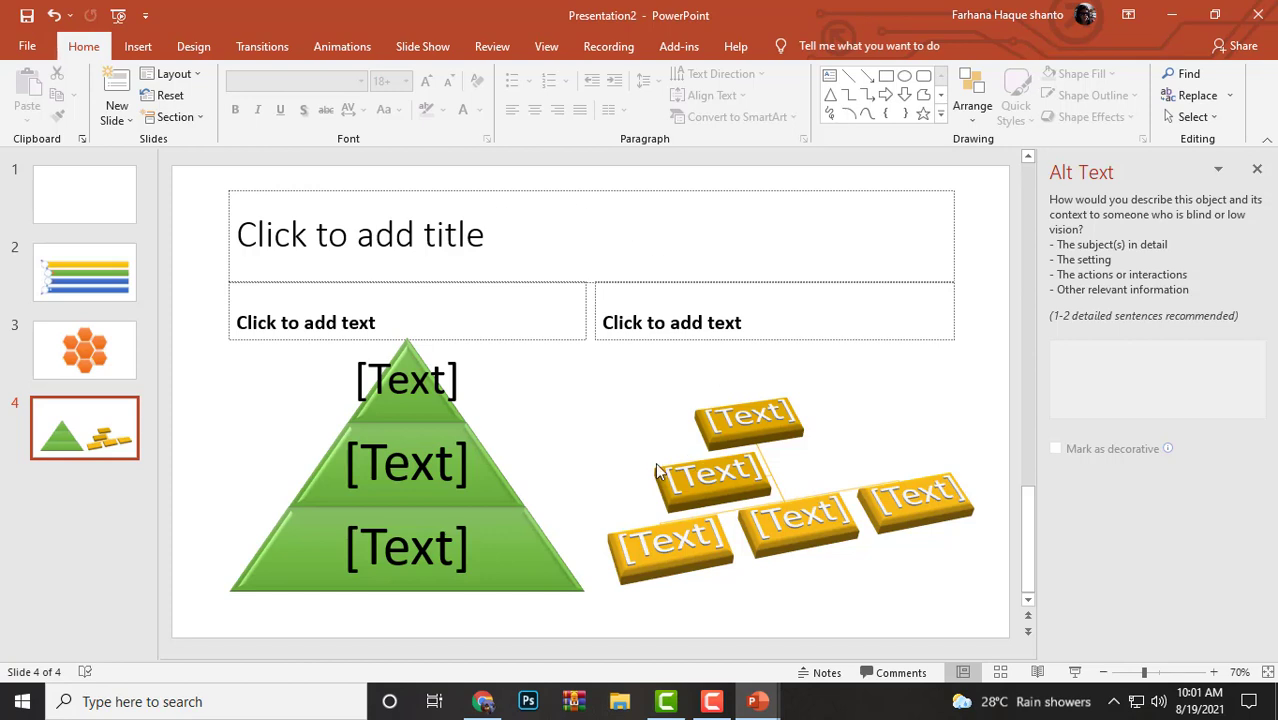
Bring up the Camtasia Recorder controls from the taskbar.
click(710, 703)
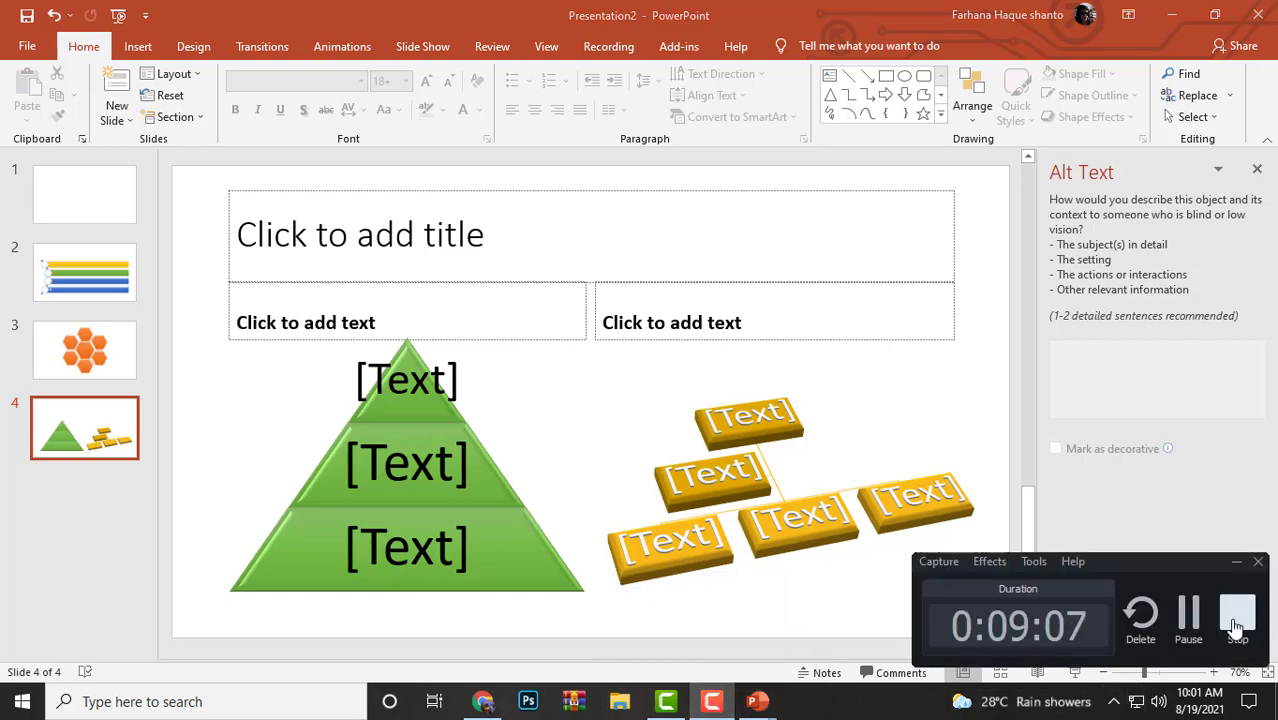